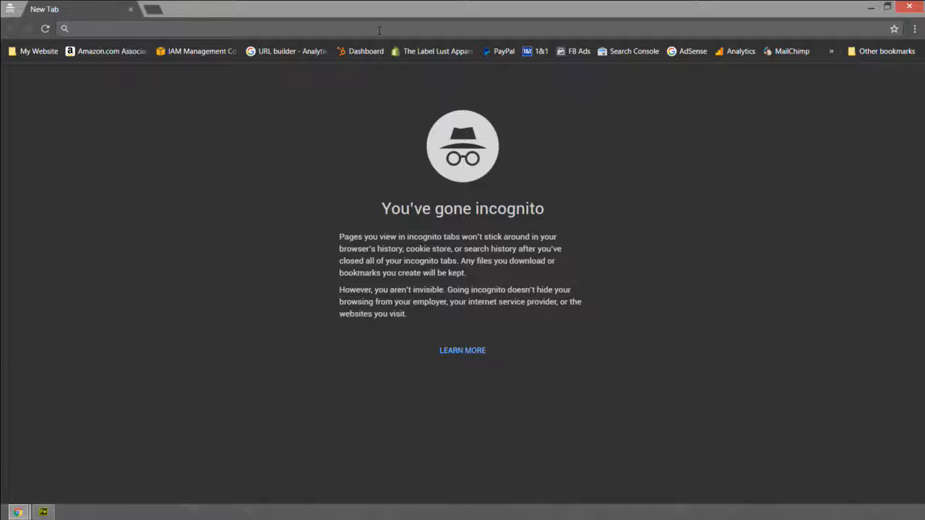
key(Return)
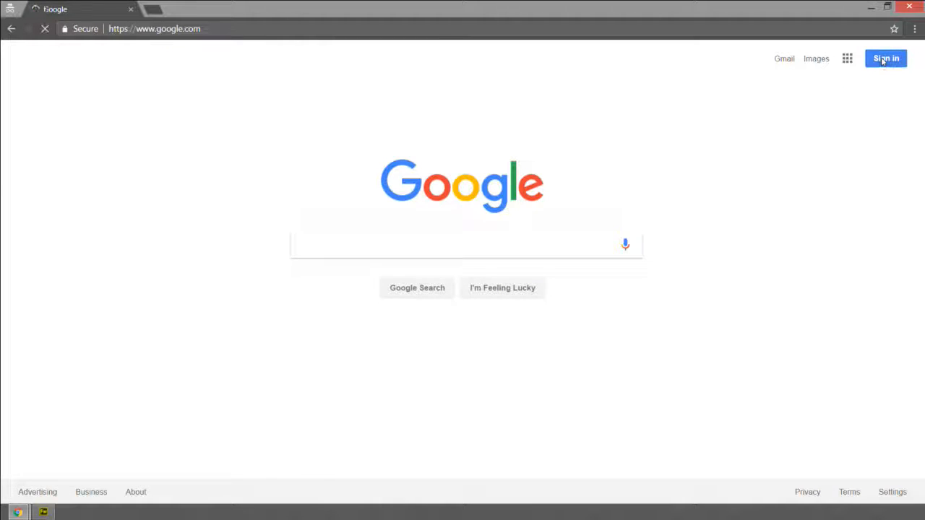
click(885, 59)
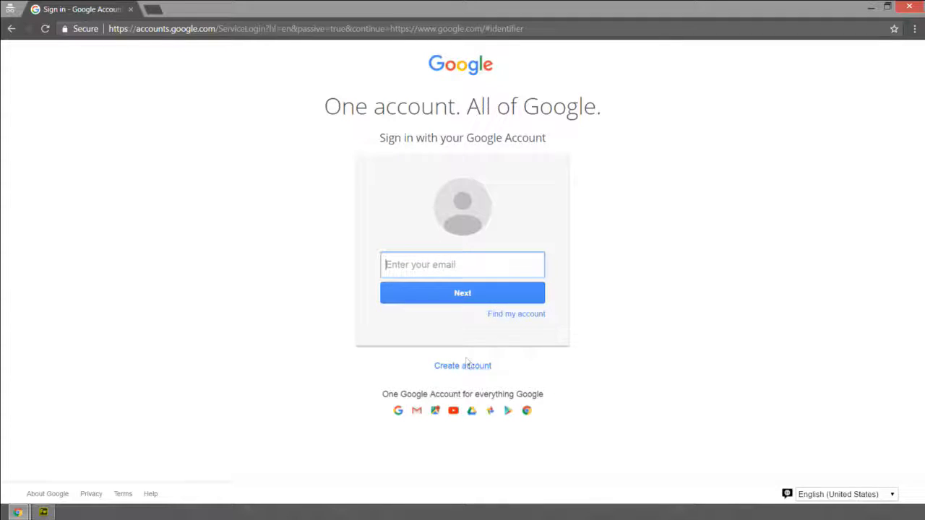
click(467, 367)
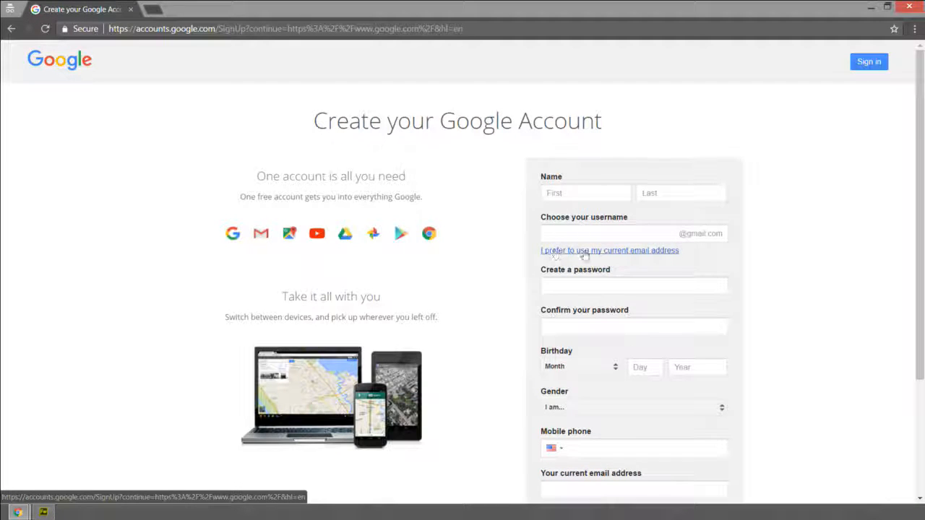
click(645, 253)
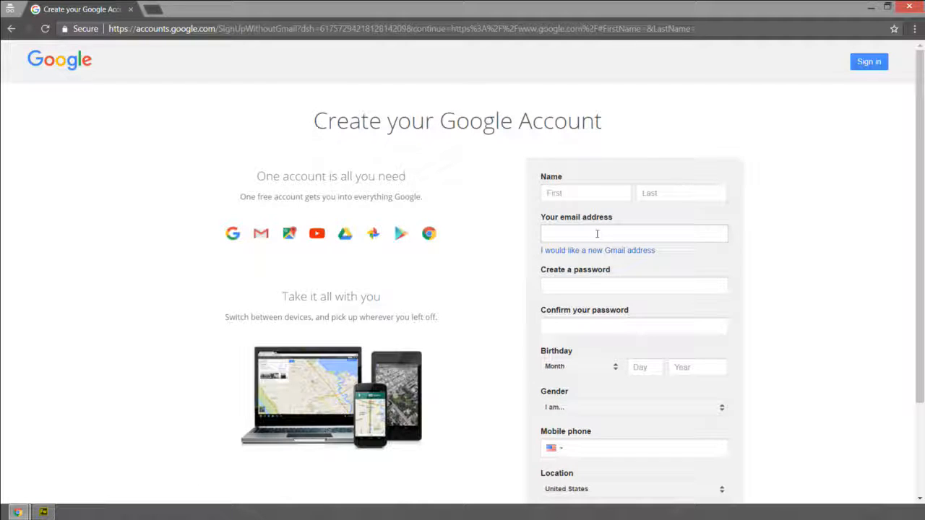
Enter the business email address, first name Third Coast and last name Mobile Detailing.
click(597, 234)
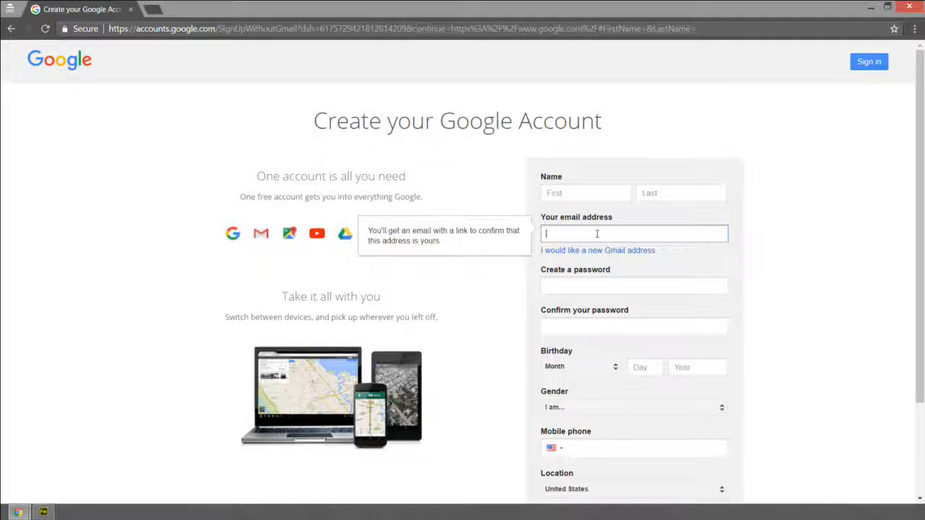
text(@thirdcoastdetailing.com)
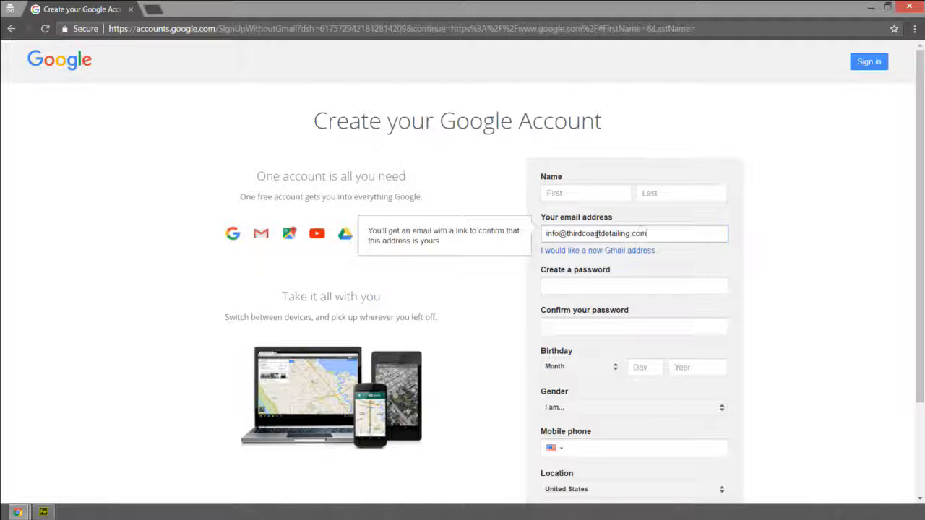
click(595, 197)
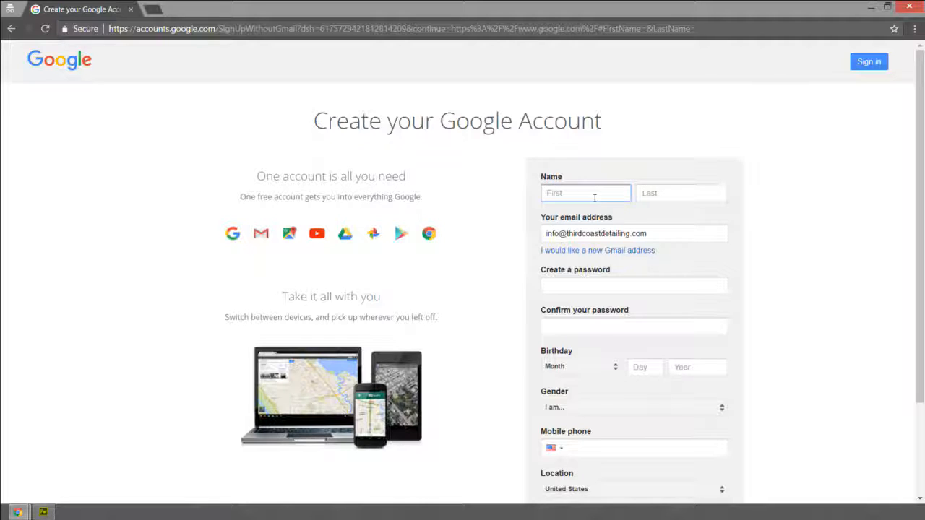
text(Third Coast)
key(Tab)
text(Mobile Detailing)
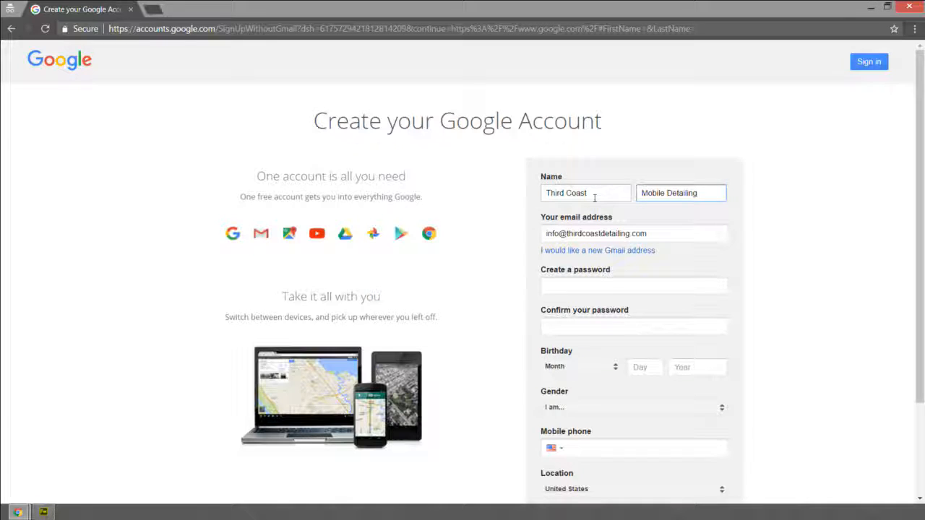
Move through the password, birthday, gender and phone fields, leaving gender unselected.
click(593, 287)
click(597, 332)
click(591, 381)
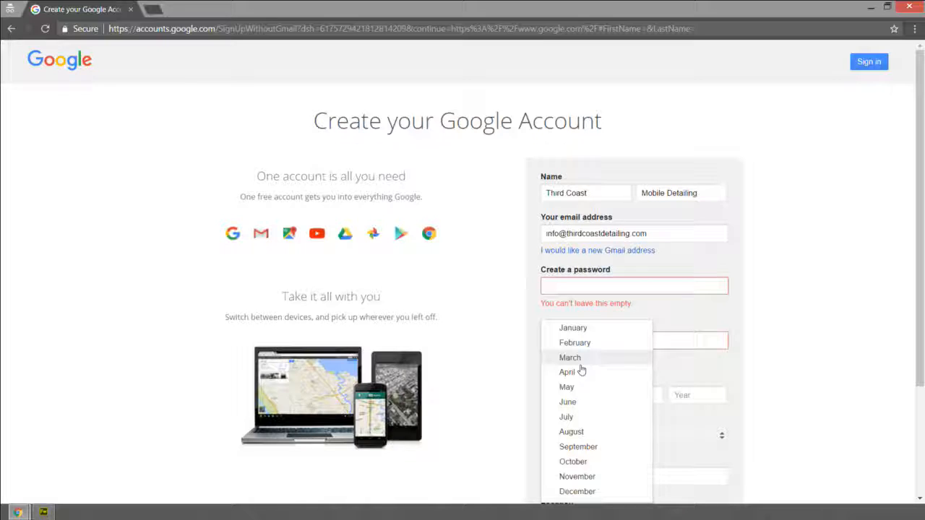
click(698, 398)
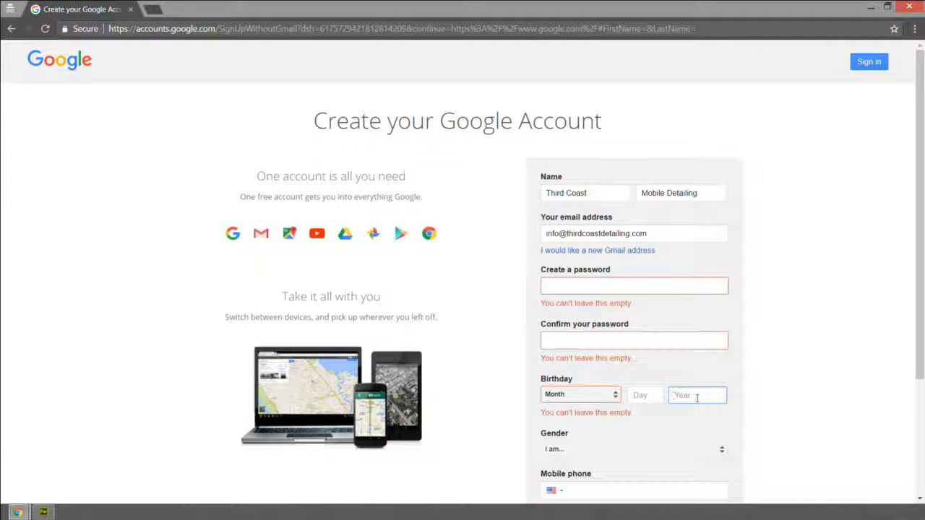
scroll(698, 397, down, 1)
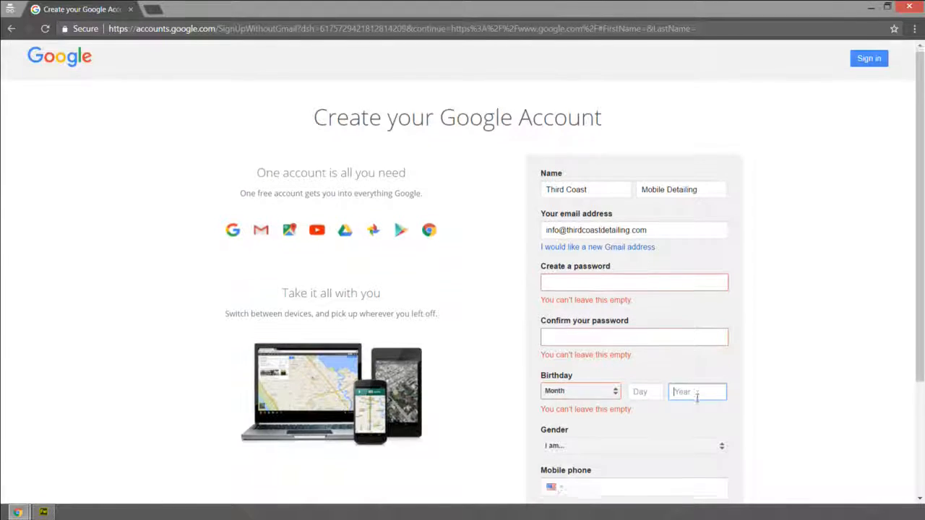
click(641, 391)
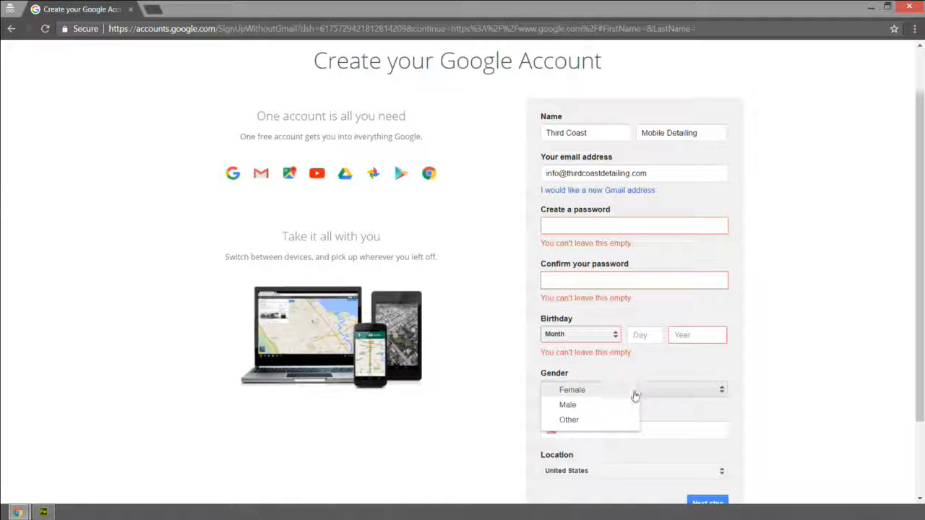
click(775, 386)
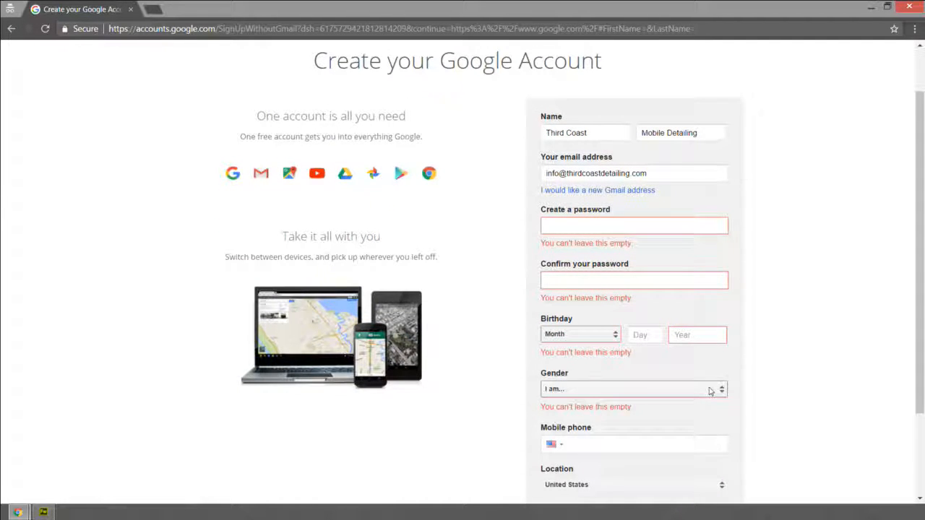
scroll(723, 386, down, 1)
click(603, 381)
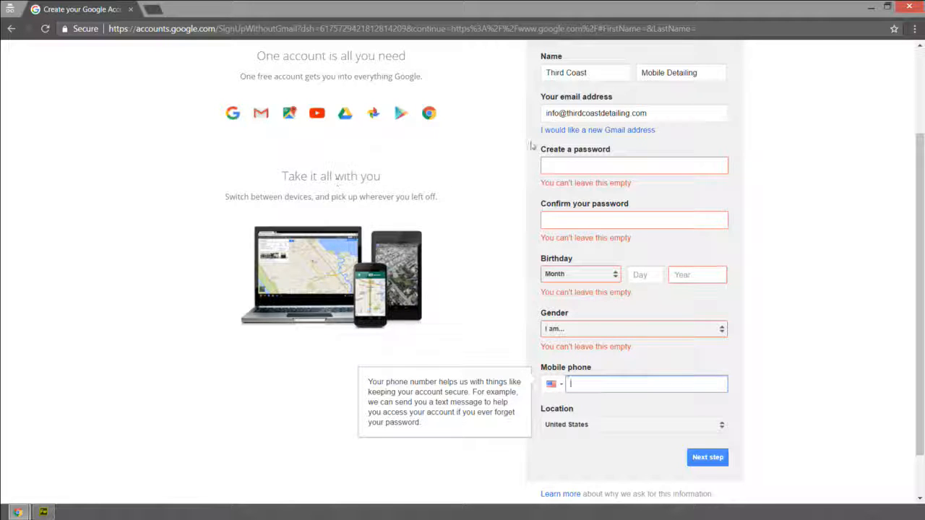
Select the entered email address and close the sign-up window.
drag(653, 114, 539, 114)
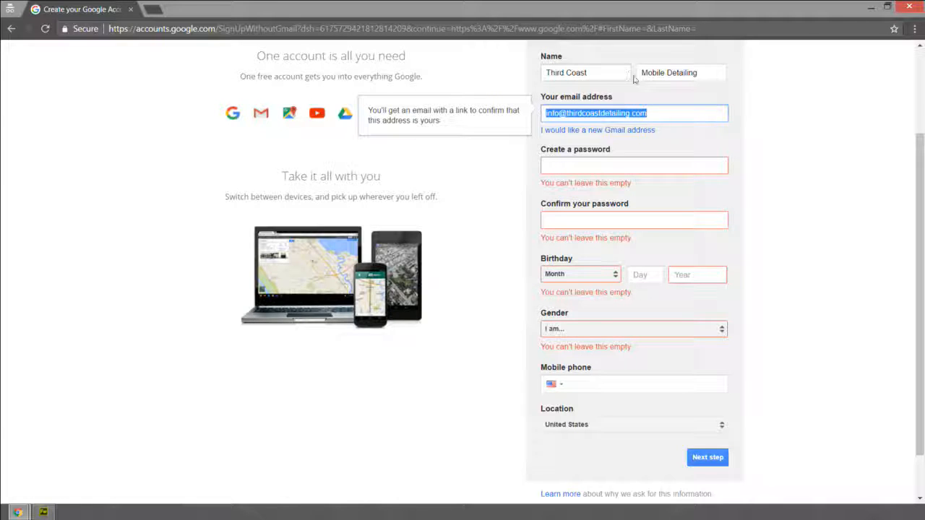
scroll(769, 67, up, 2)
scroll(769, 66, up, 1)
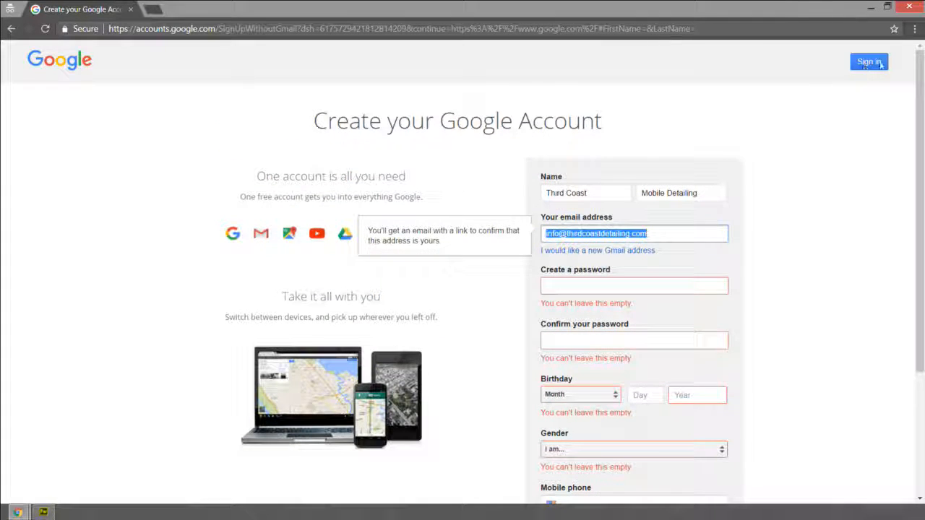
click(910, 6)
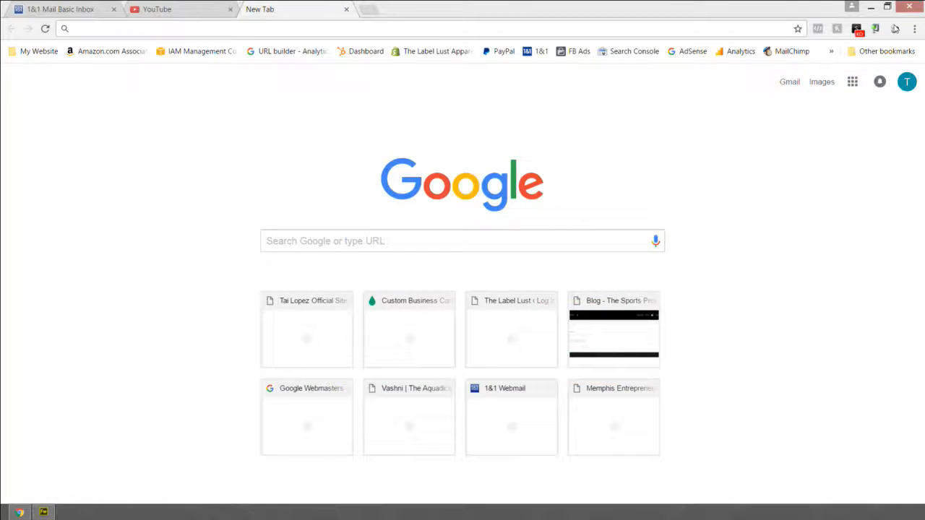
Go to My Account from the avatar menu, then navigate to plus.google.com.
click(905, 80)
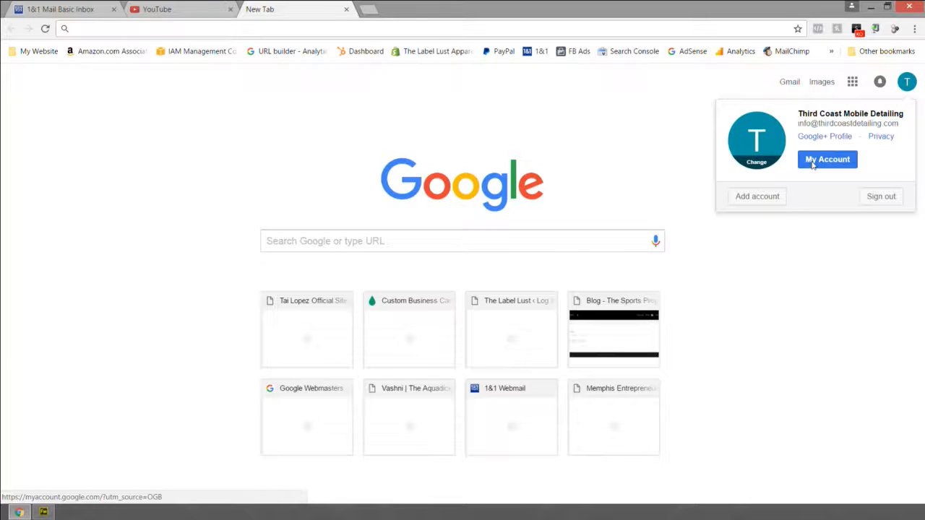
click(813, 165)
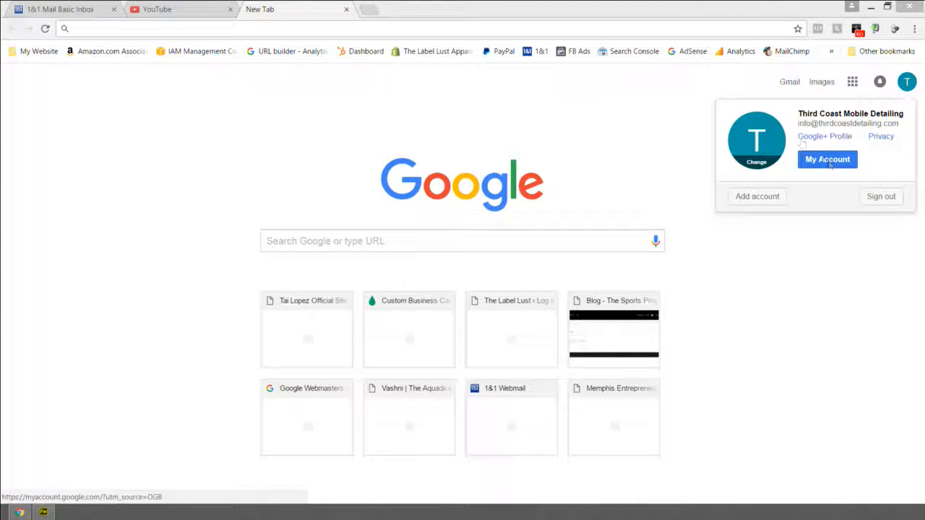
click(238, 29)
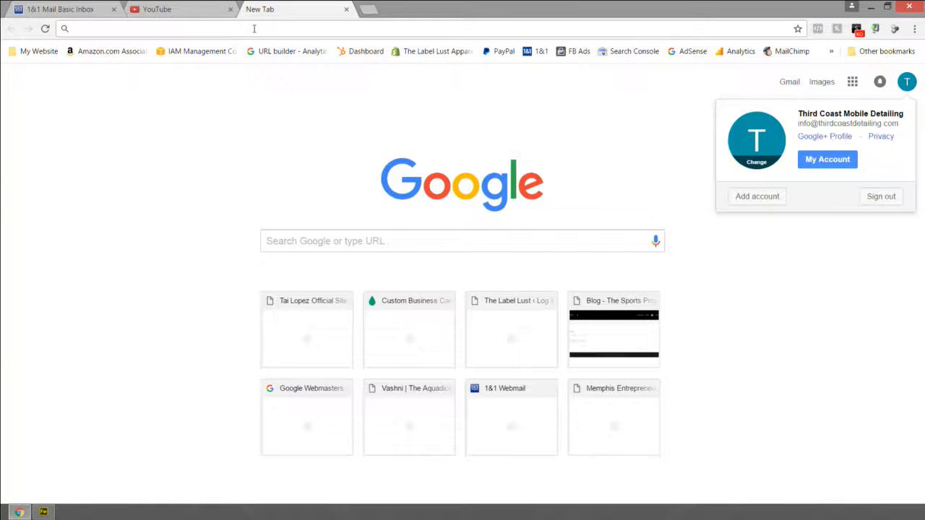
text(plus.googl)
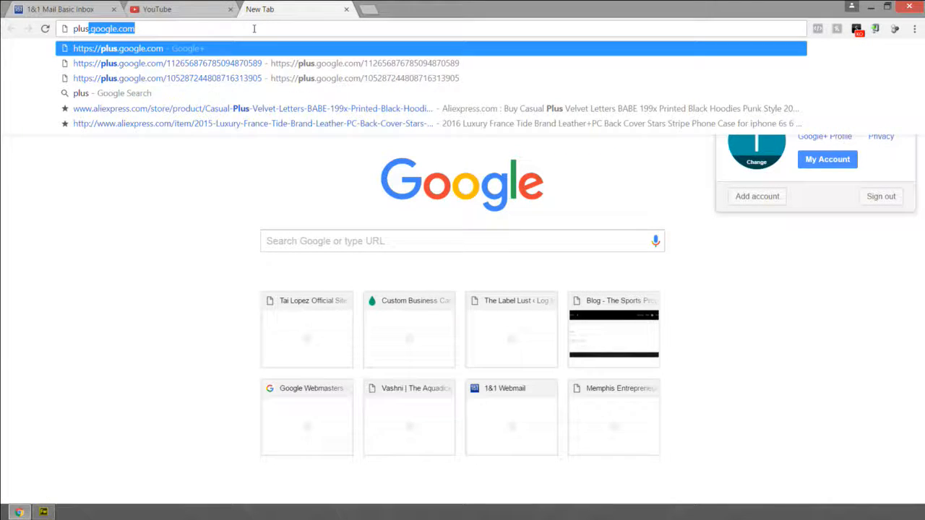
text(e.co)
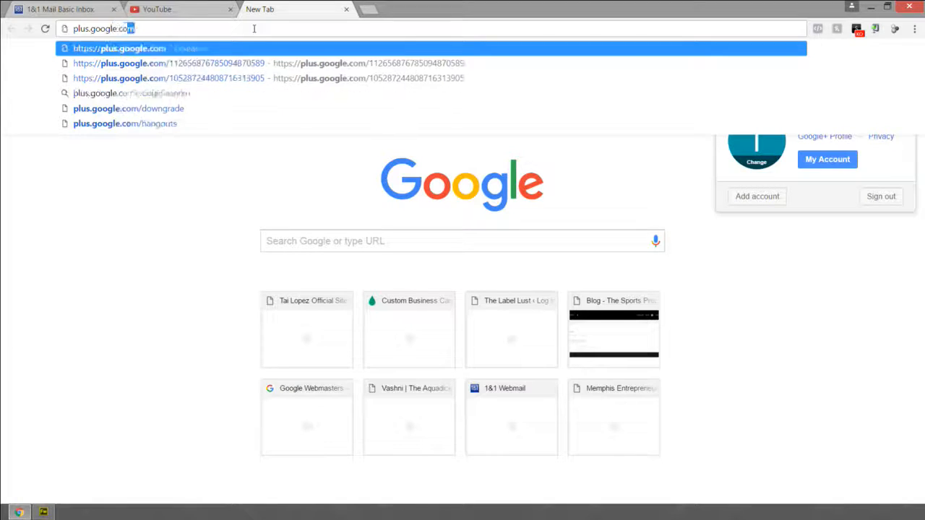
key(Return)
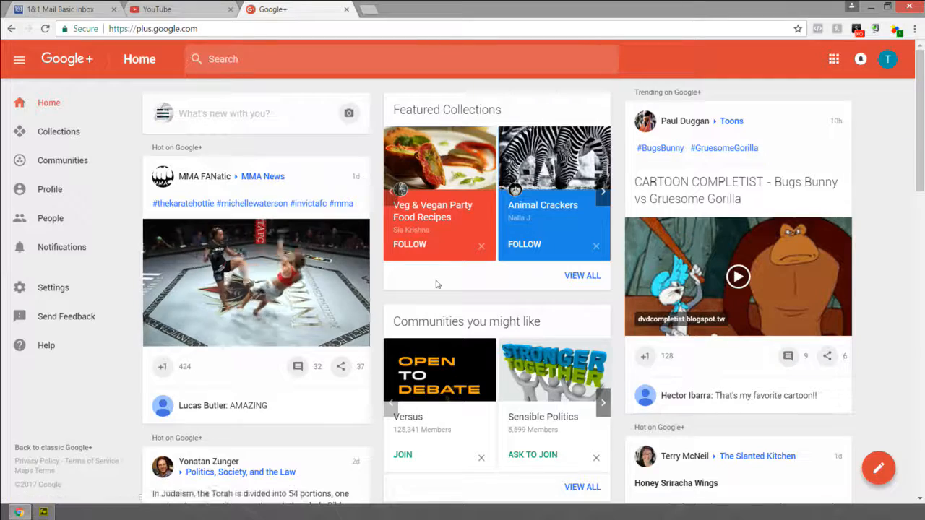
Sign in on the YouTube tab and go to My channel from the guide menu.
click(184, 8)
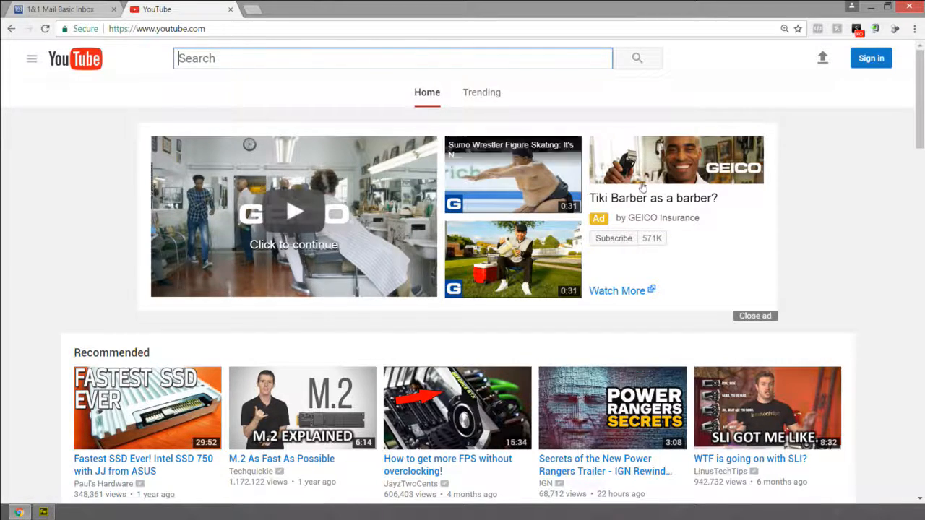
click(865, 59)
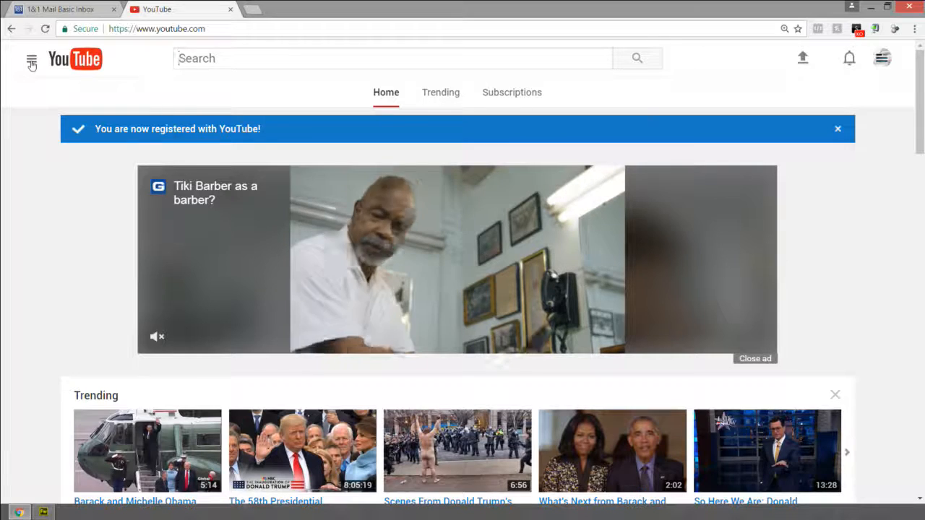
click(32, 62)
click(61, 123)
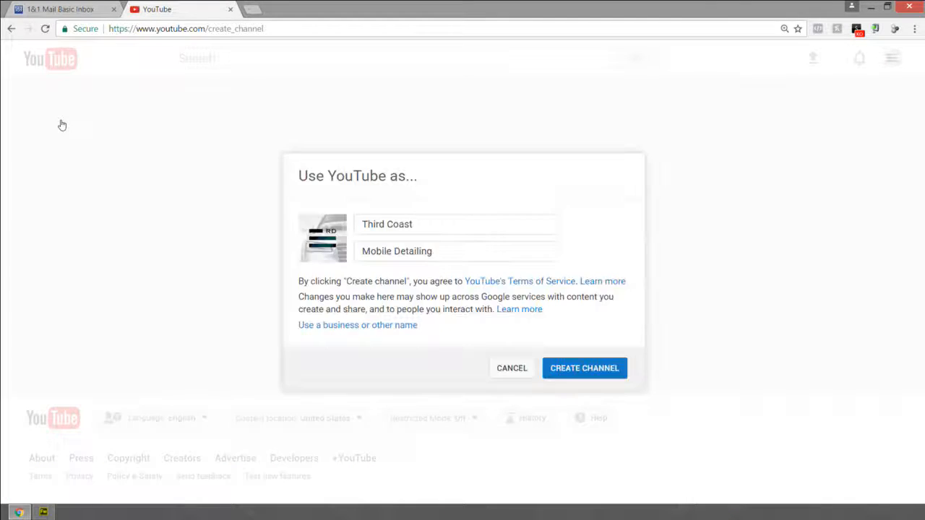
Create the channel with the name Third Coast Mobile Detailing.
triple_click(360, 226)
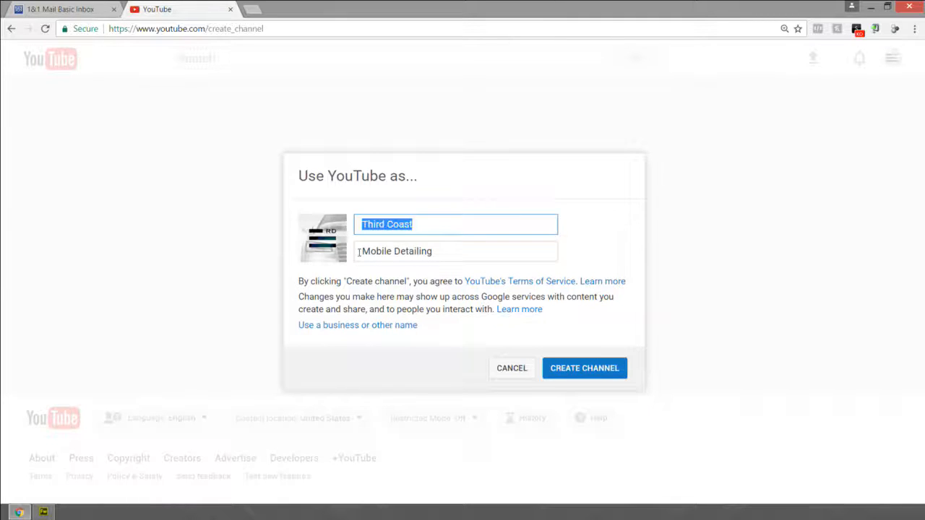
drag(354, 253, 497, 247)
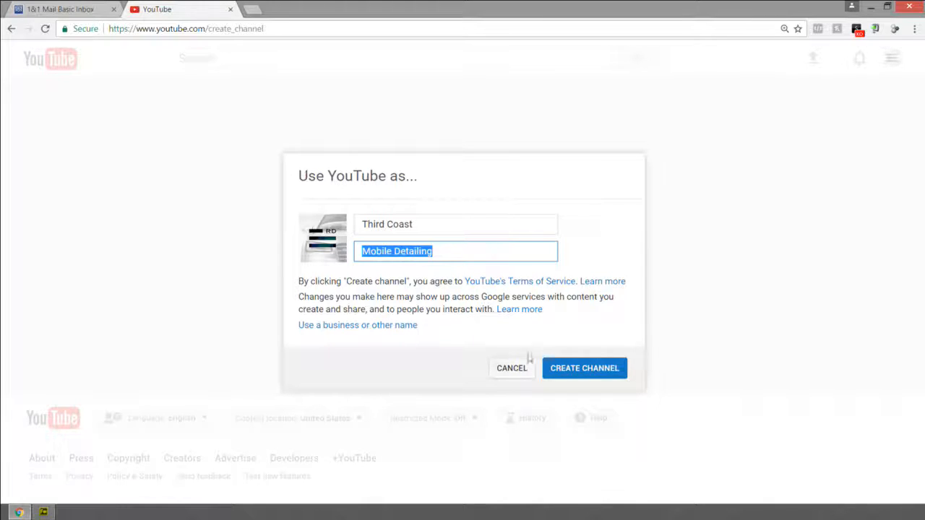
click(566, 369)
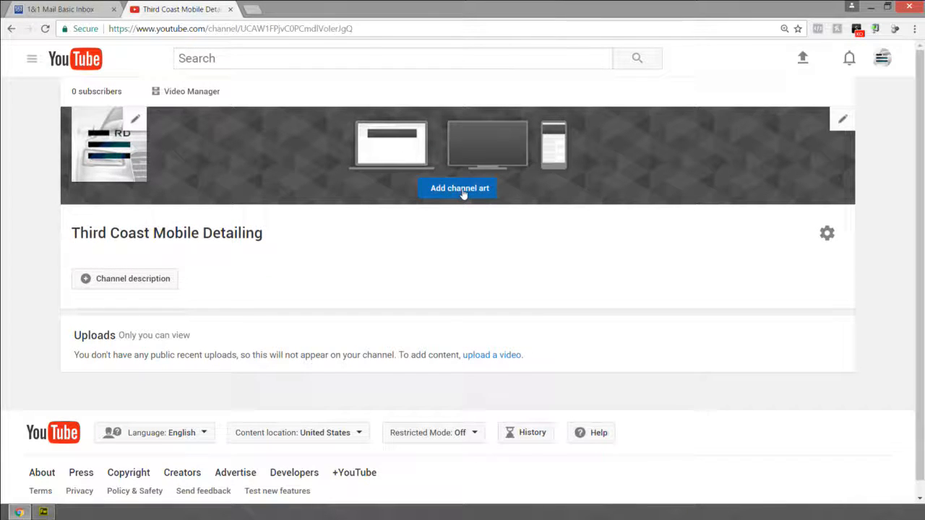
Upload YouTube Header 1.jpg from the computer and apply it as the channel art.
click(463, 190)
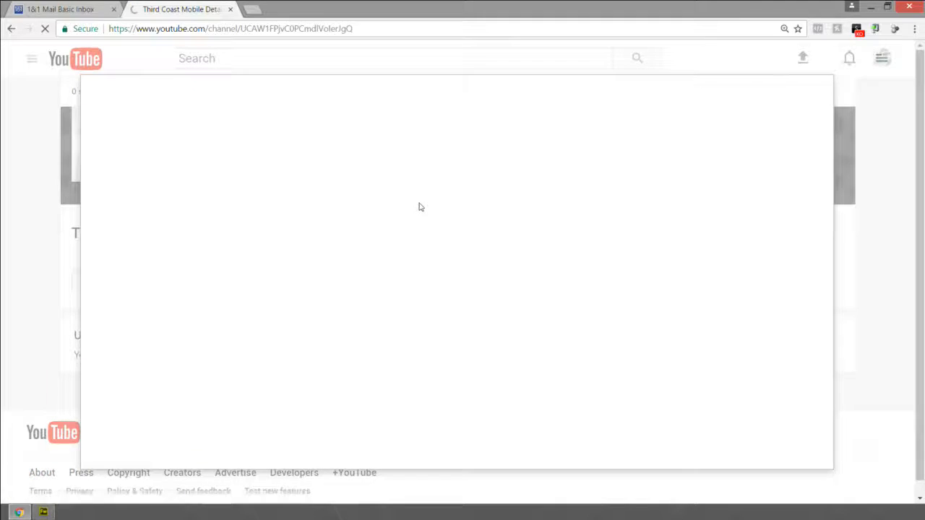
click(399, 316)
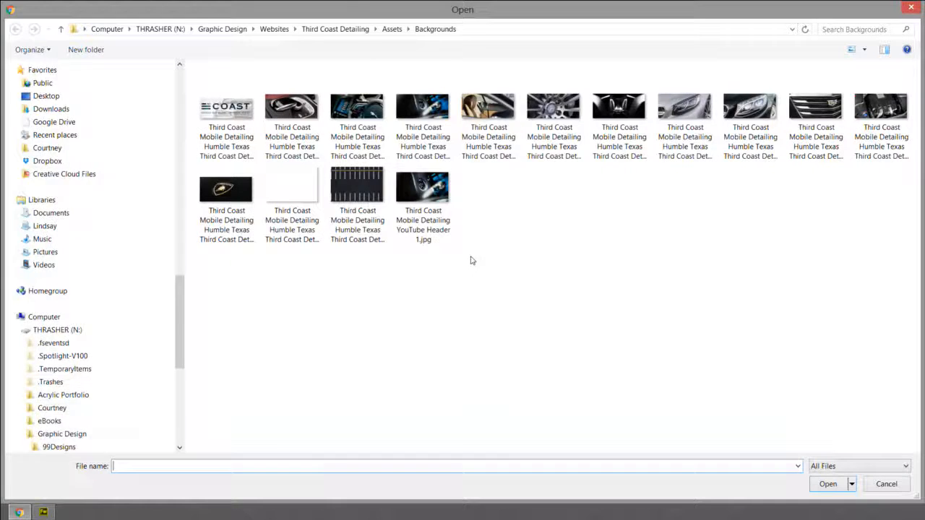
click(420, 188)
click(825, 485)
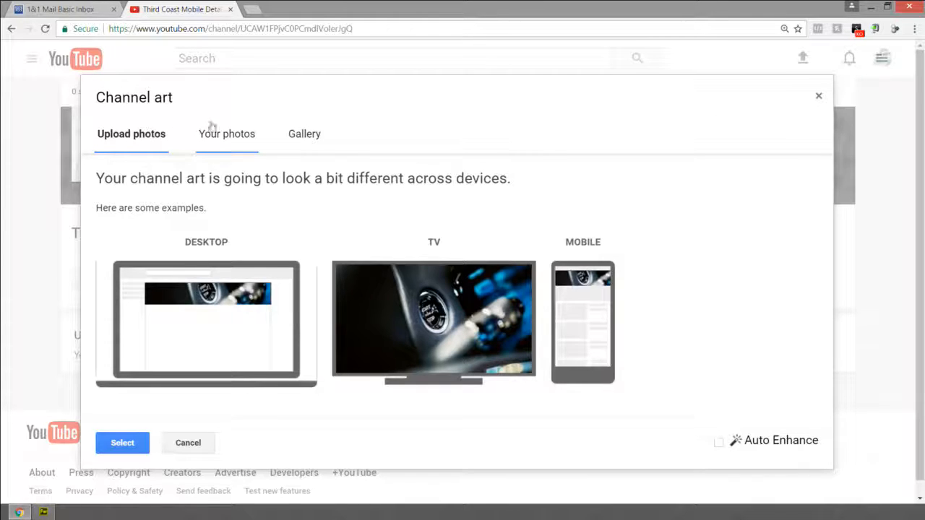
click(138, 443)
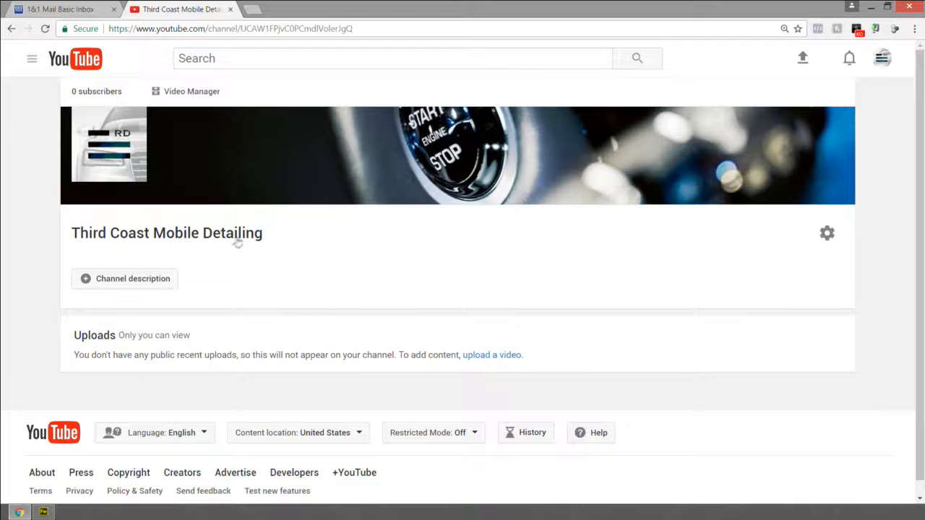
Save the channel description "Third Coast Mobile Detailing in Humble, Texas | We'll Come To You!".
click(121, 288)
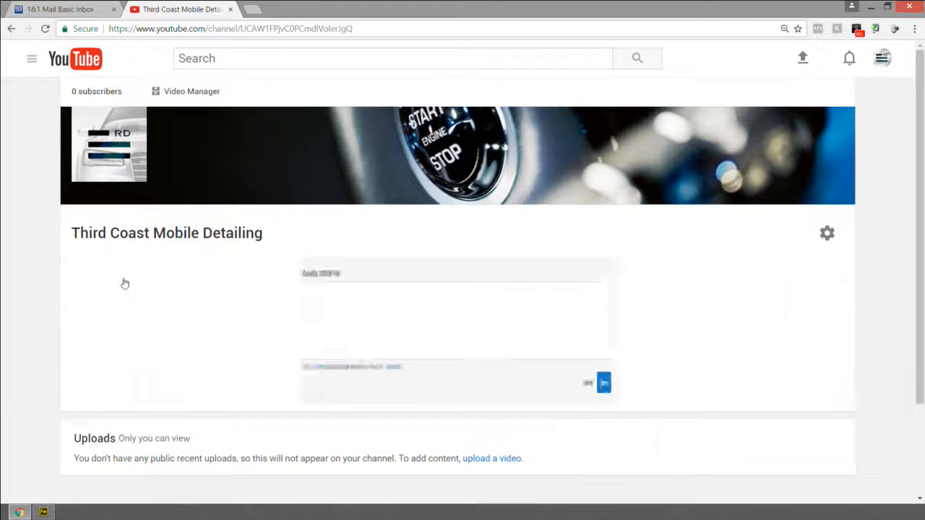
text(Th)
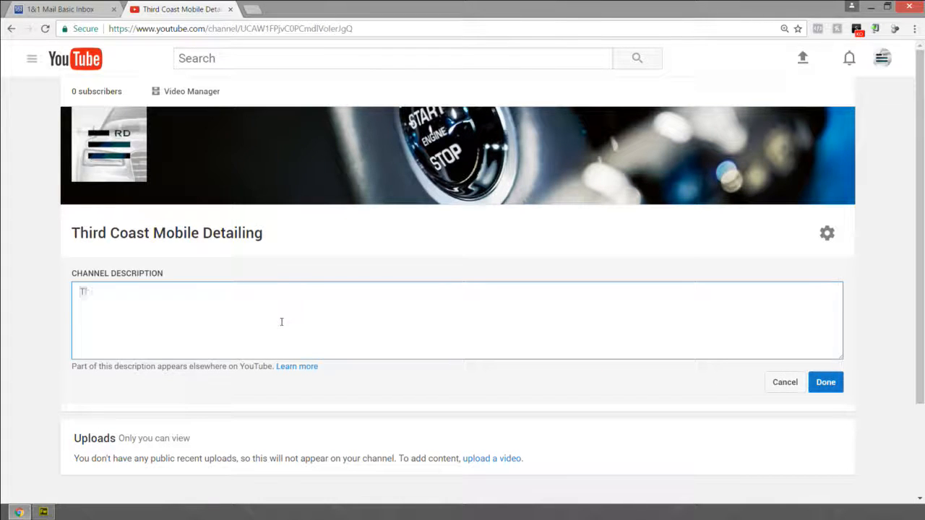
text(ird Coast Mobile)
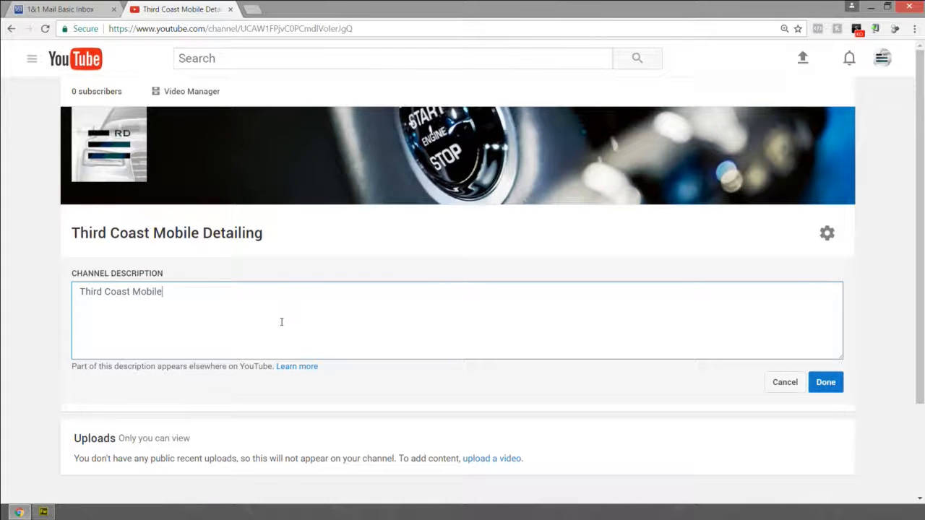
text( Detailing in Humble, Texas)
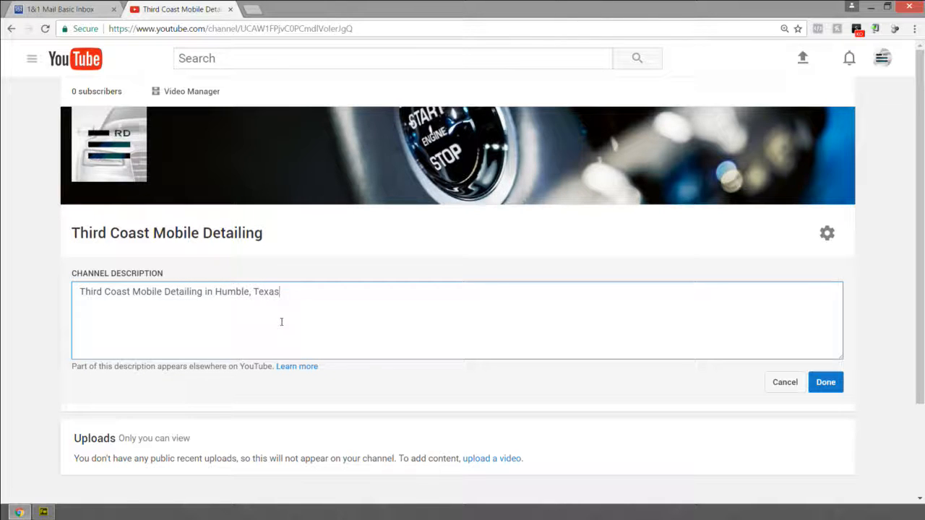
text( | We'll Come To You!)
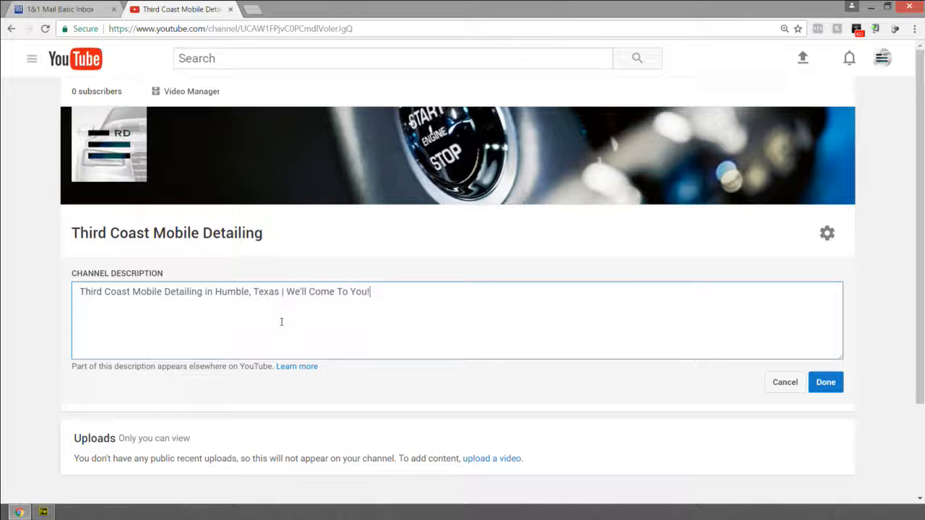
click(824, 381)
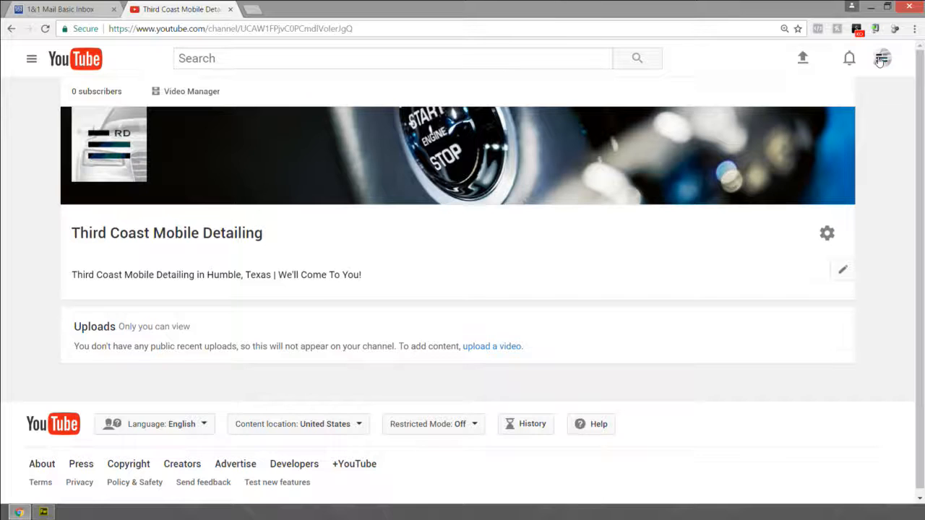
click(881, 62)
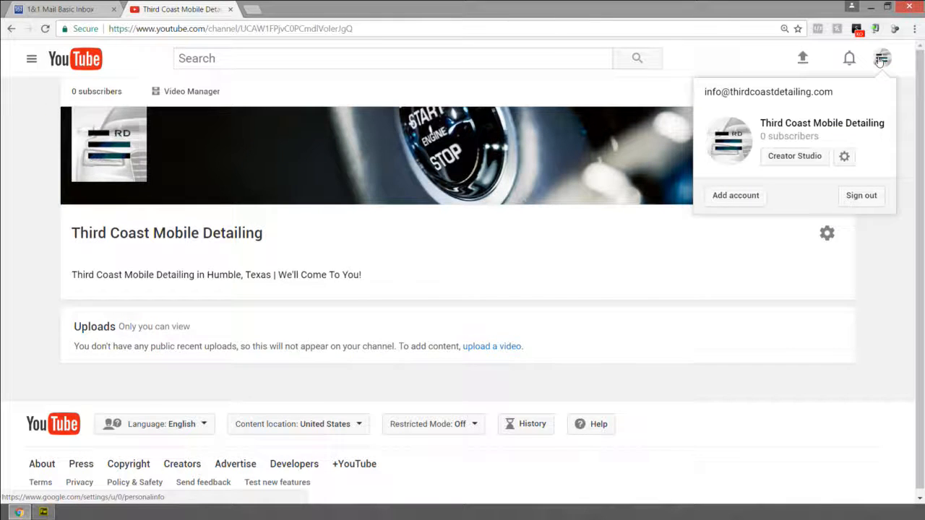
Go to YouTube settings and view the channel's additional features status page.
click(845, 157)
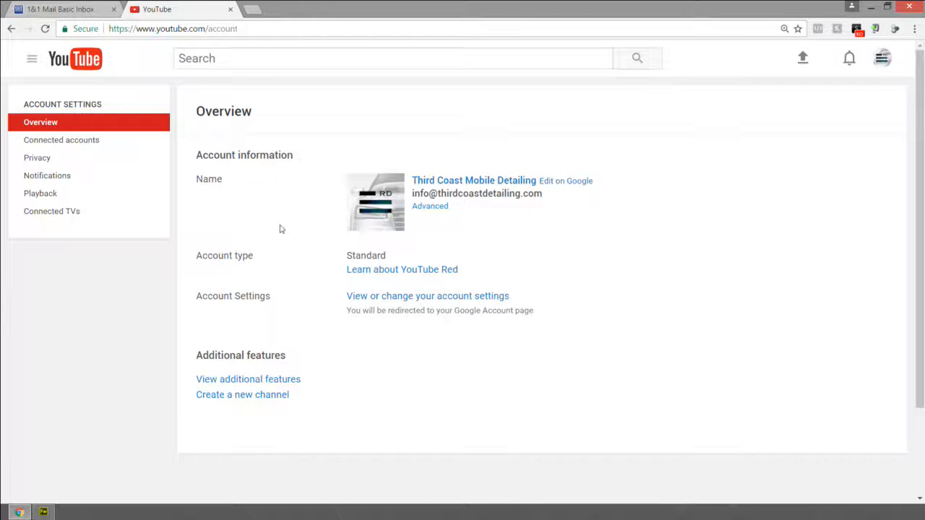
click(251, 381)
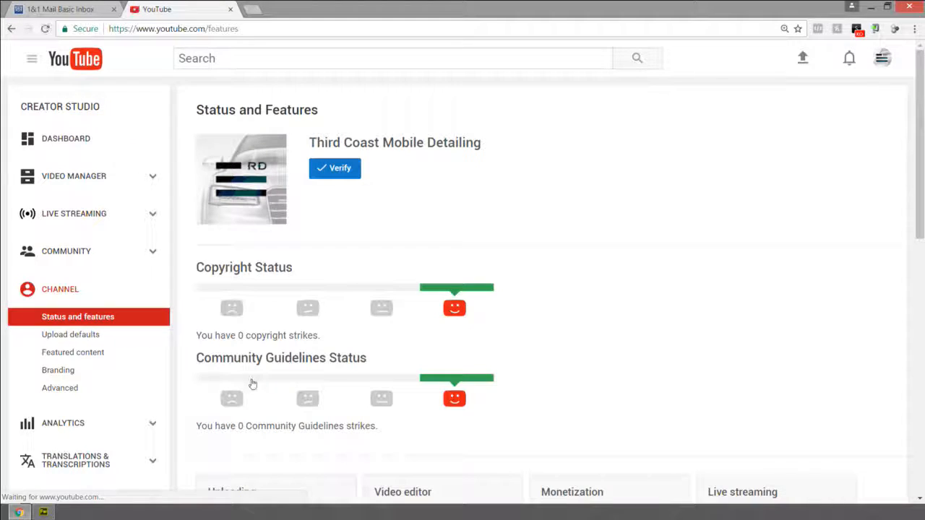
Start phone verification with United States as country and the code sent by text message.
click(328, 173)
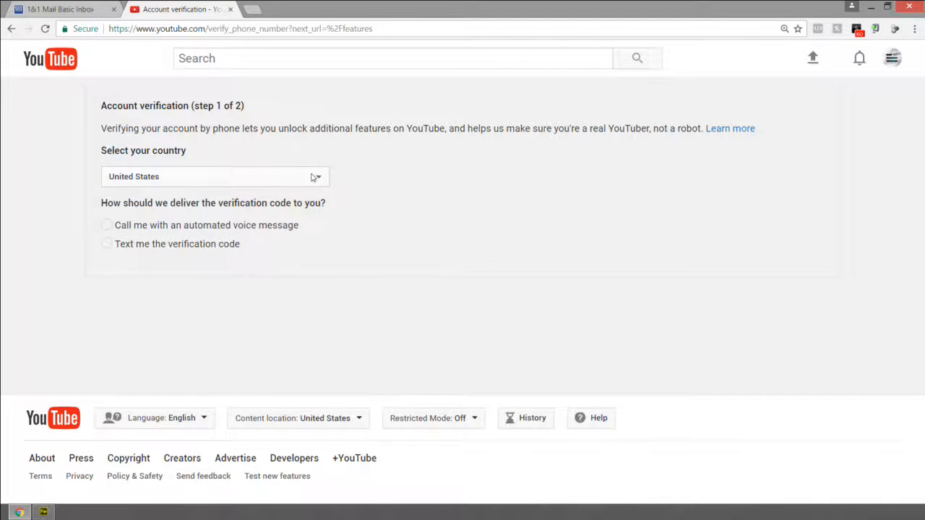
click(315, 177)
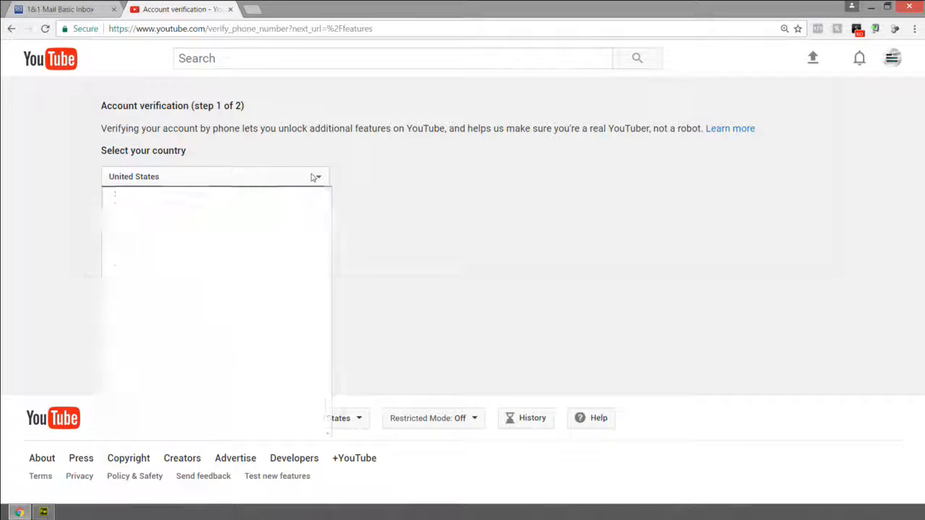
click(314, 177)
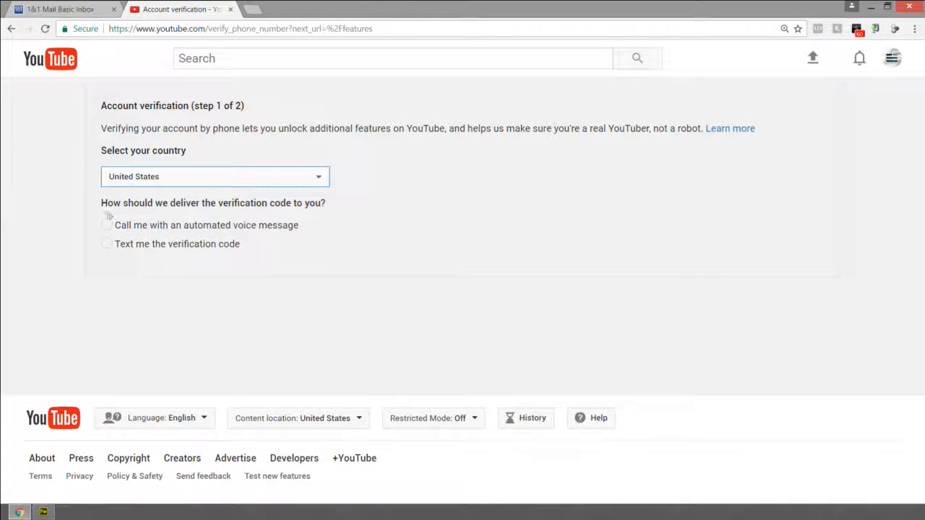
click(103, 244)
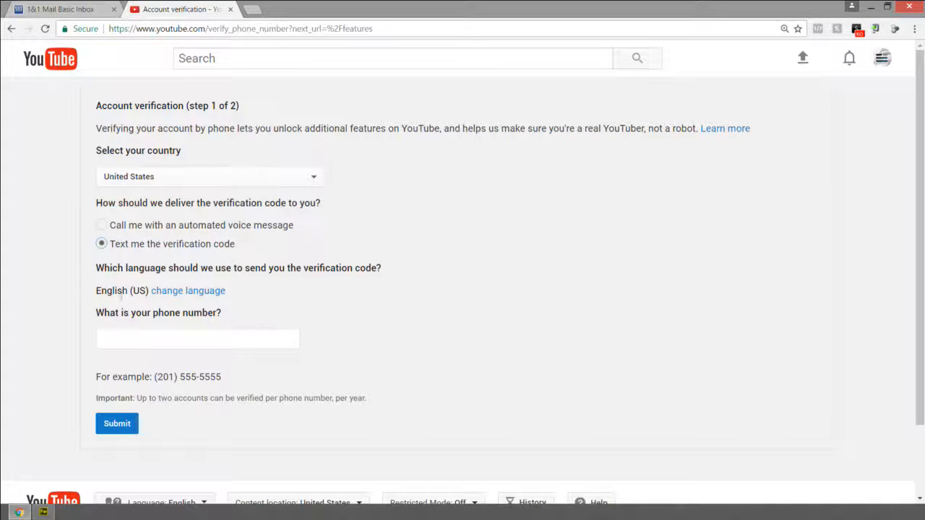
click(145, 335)
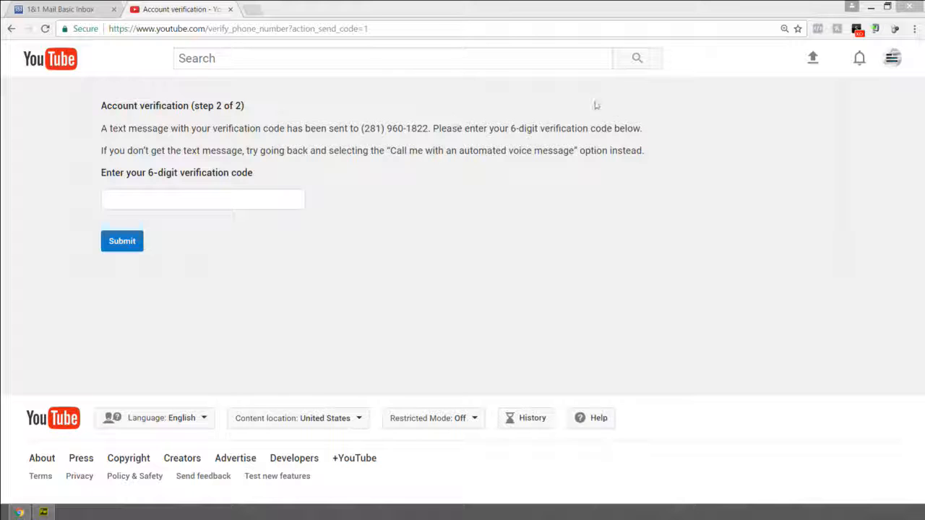
Open YouTube settings from the account menu in a new tab and switch to it.
click(893, 58)
right_click(844, 156)
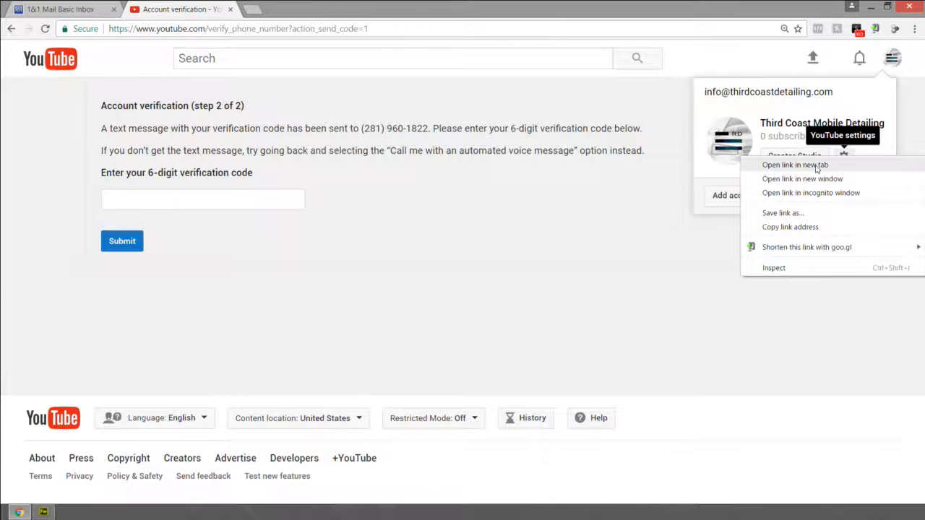
click(798, 166)
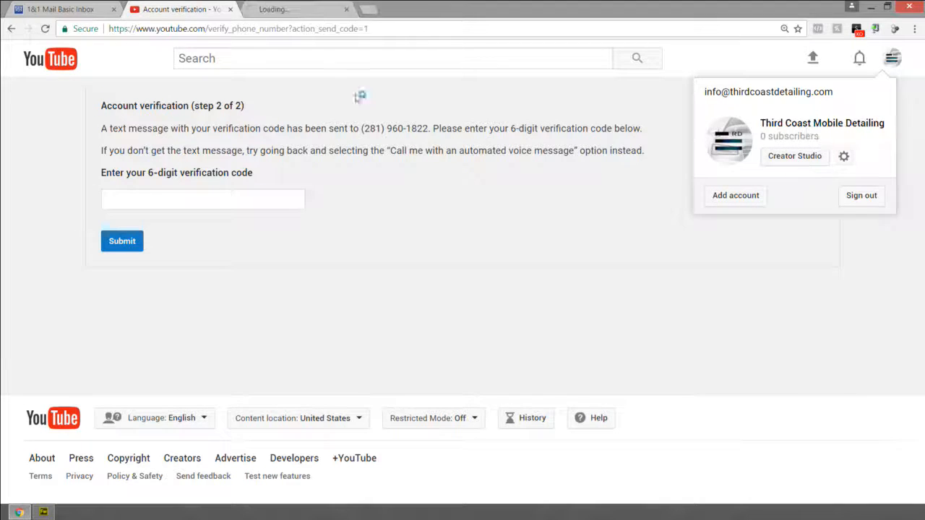
click(274, 11)
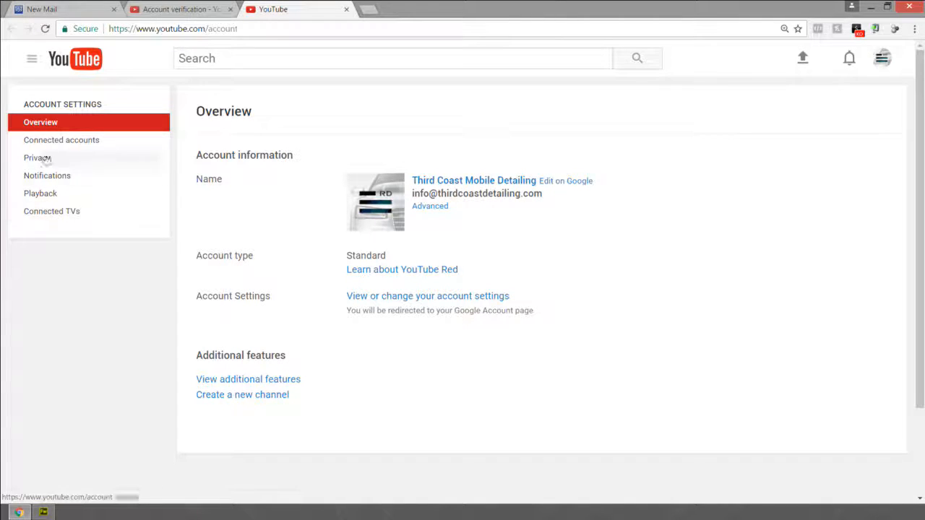
Open the Advanced account page and select the YouTube User ID, then the Channel ID.
click(428, 210)
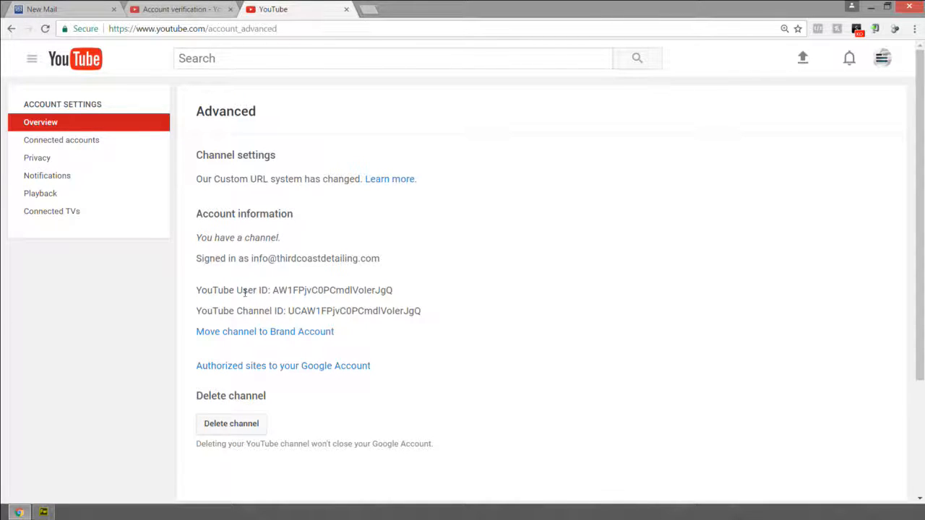
drag(205, 291, 403, 291)
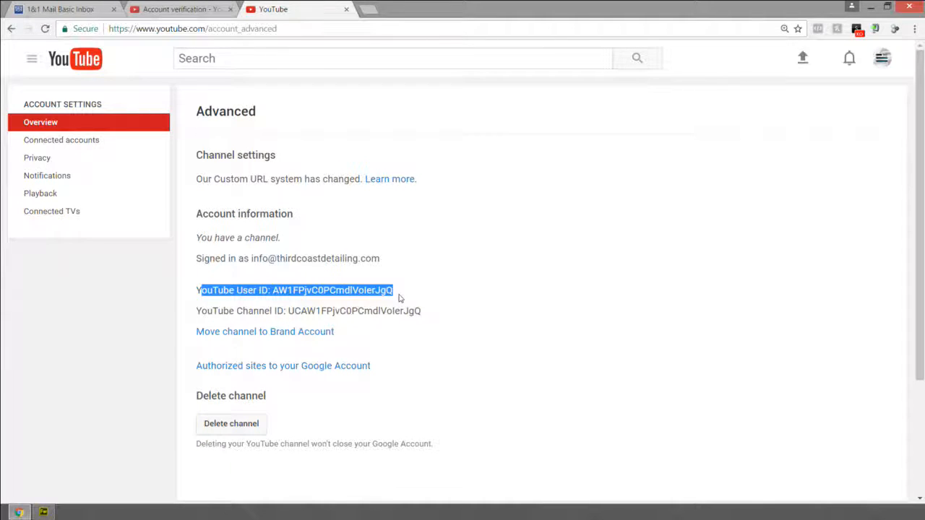
drag(200, 312, 432, 309)
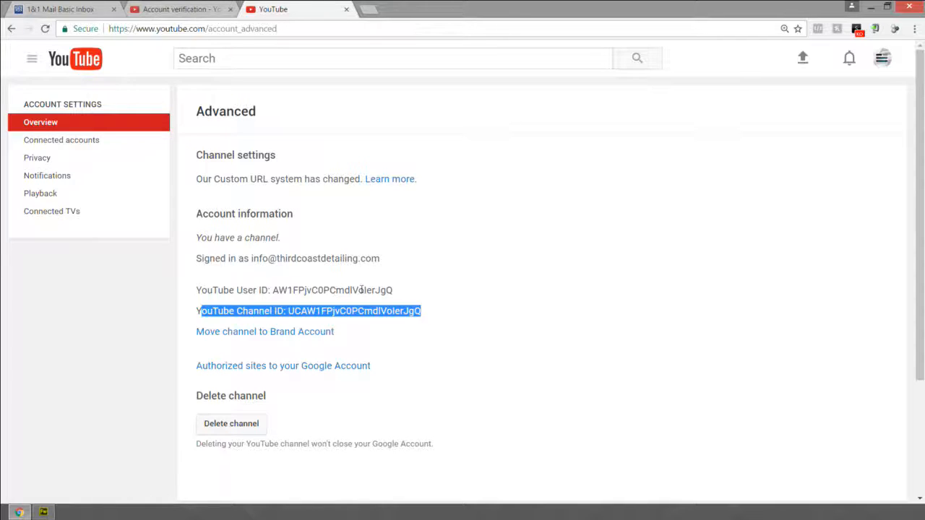
click(885, 60)
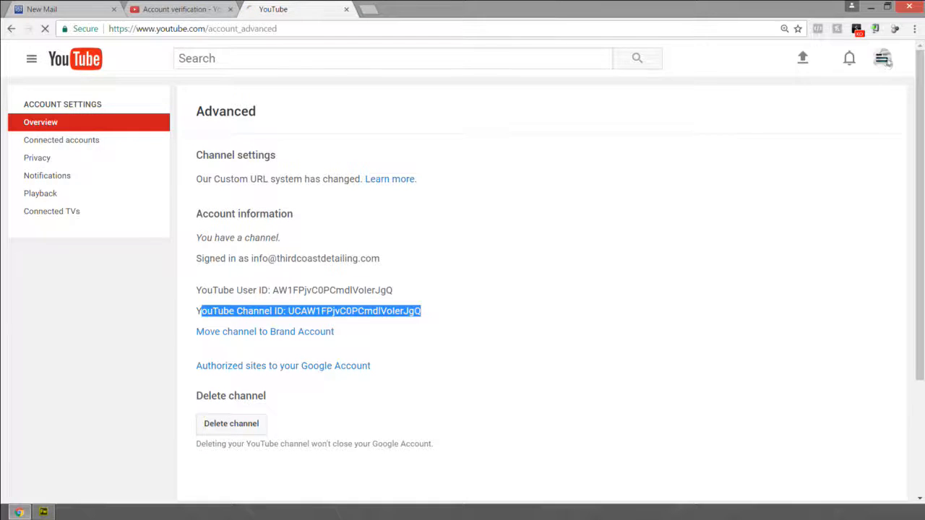
Look over the Google account settings page, then go back to Third Coast Mobile Detailing's YouTube Overview.
click(846, 159)
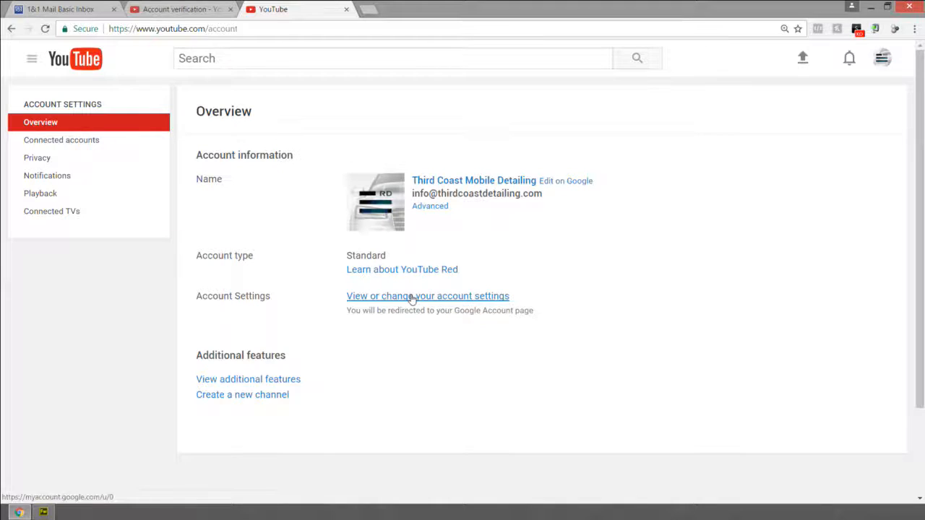
click(390, 298)
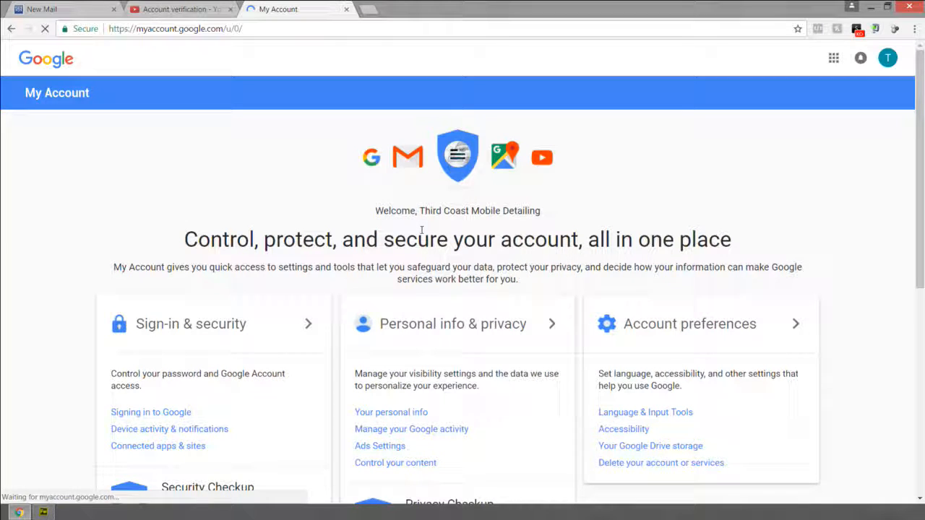
scroll(424, 233, down, 3)
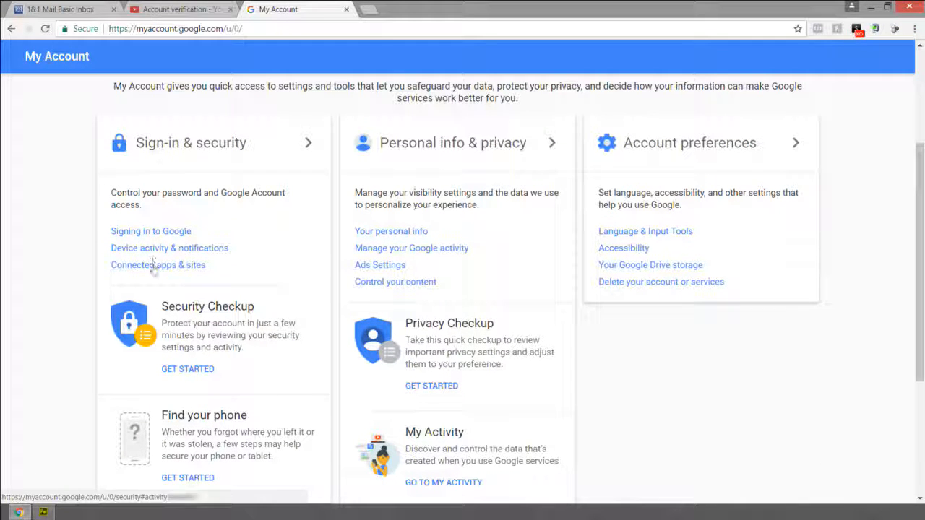
scroll(212, 296, down, 3)
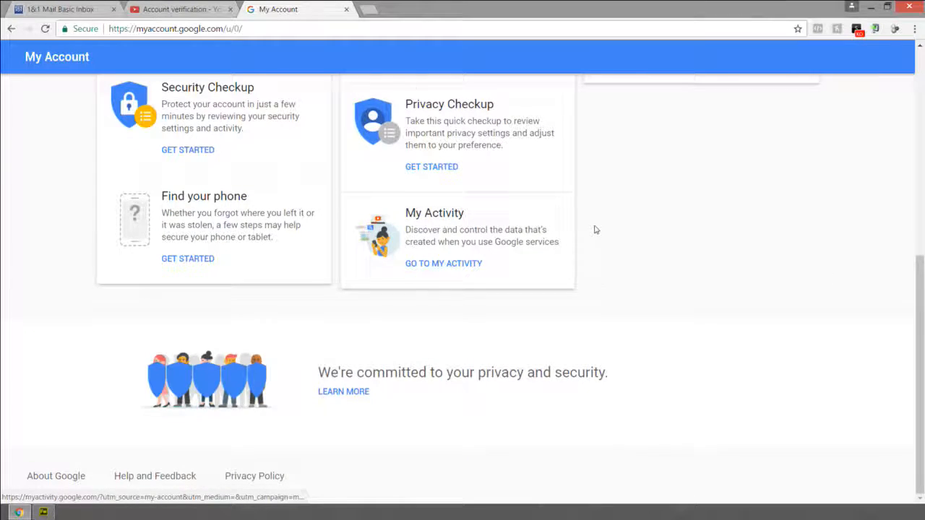
scroll(594, 235, up, 5)
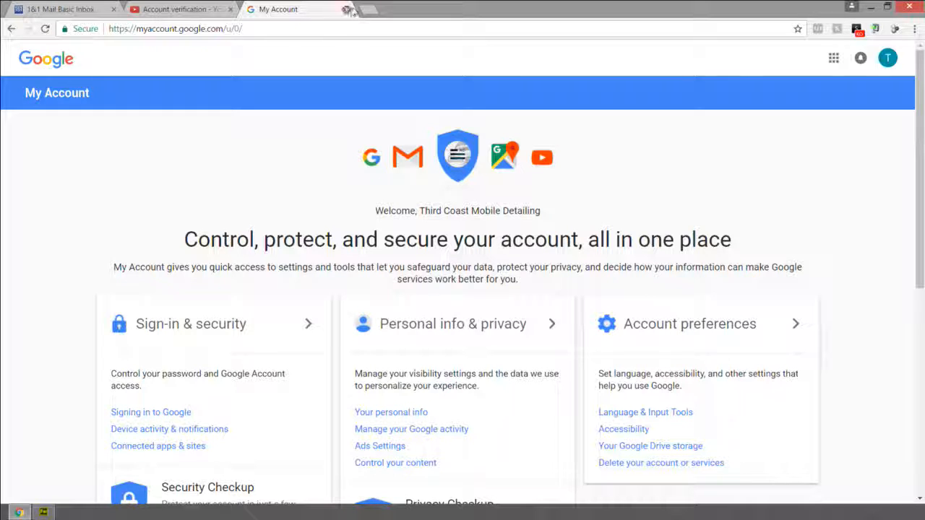
click(11, 30)
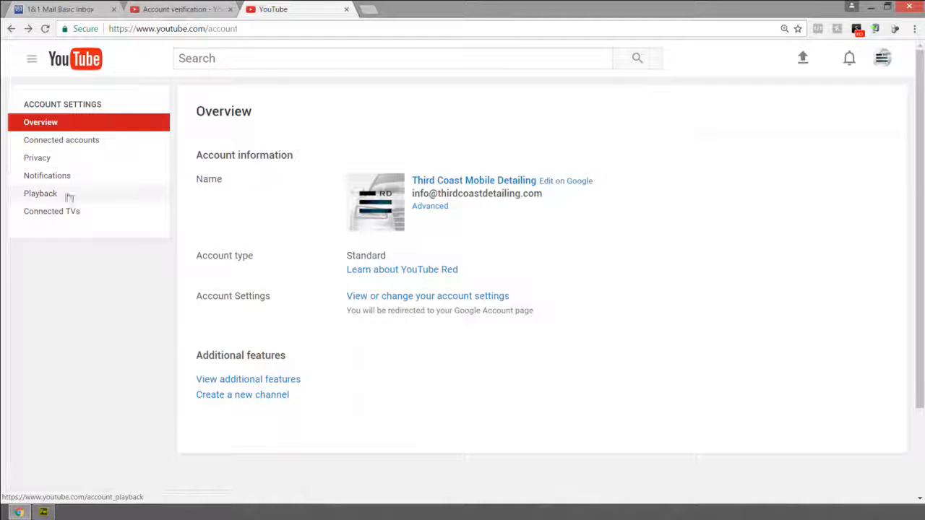
Switch to the Account verification tab showing step 2, the 6-digit texted code.
click(192, 8)
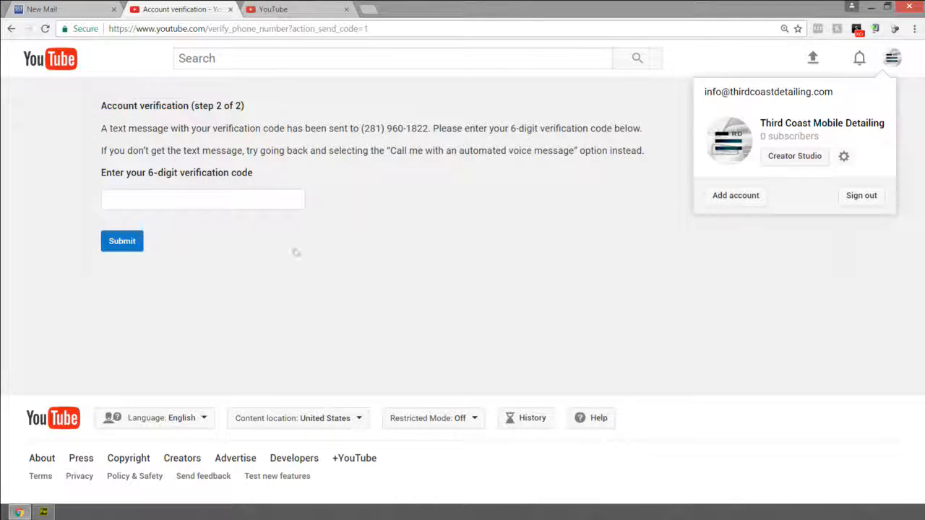
Enter the six-digit code received by text and submit it.
click(204, 206)
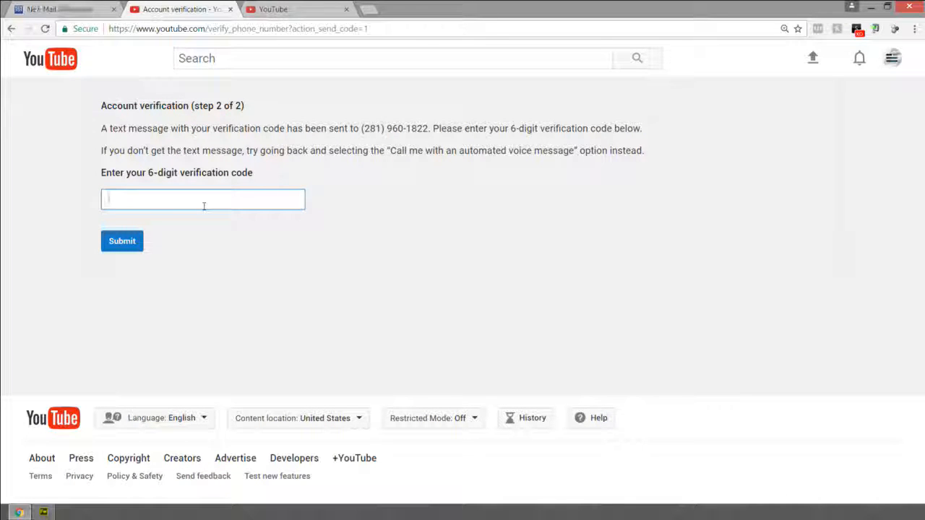
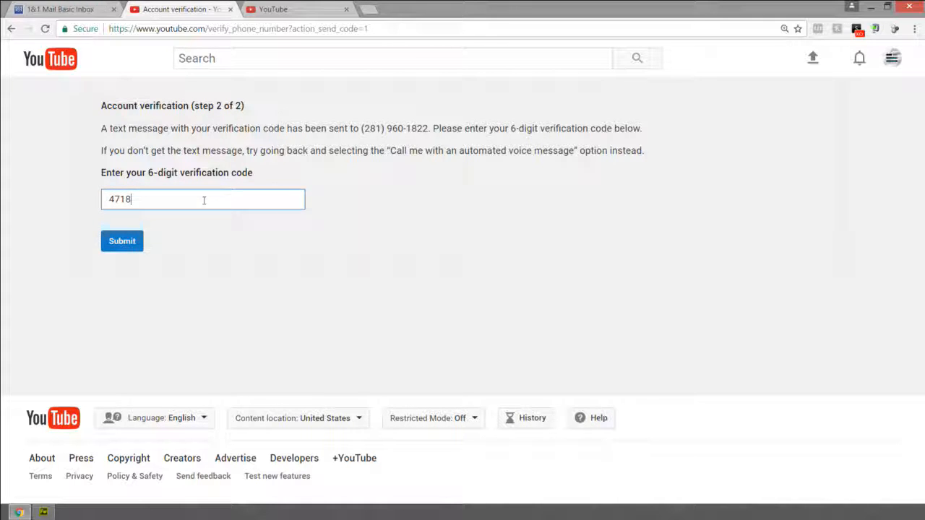
click(121, 242)
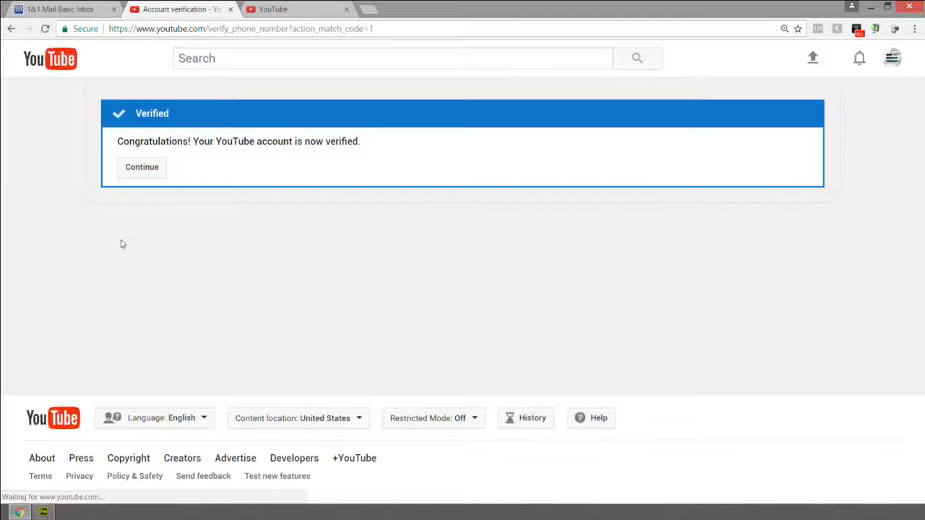
Continue to Status and features and review the Verified status and enabled feature cards.
click(149, 171)
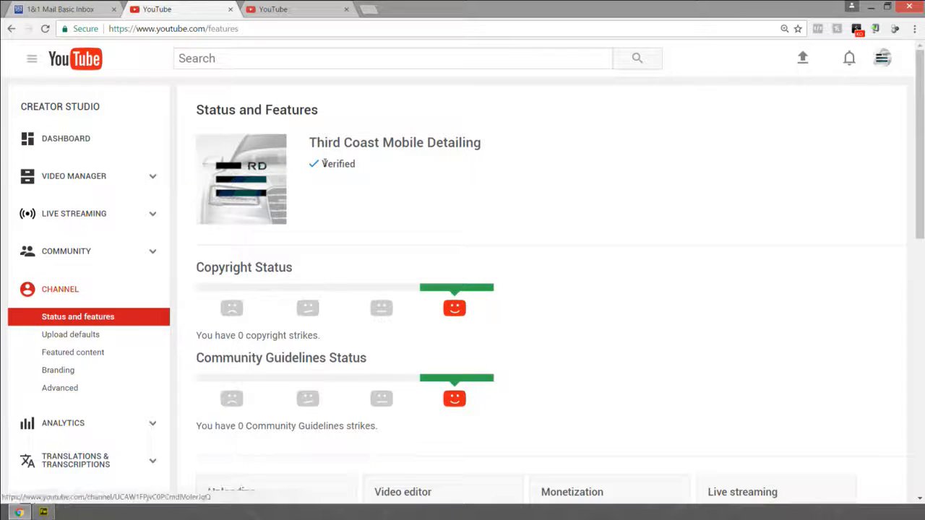
scroll(374, 192, down, 4)
scroll(444, 207, down, 1)
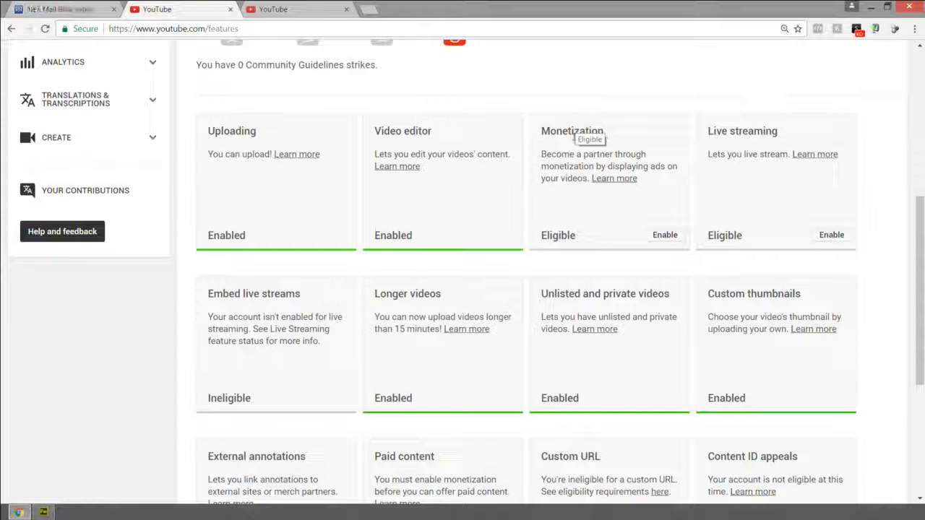
scroll(547, 151, down, 3)
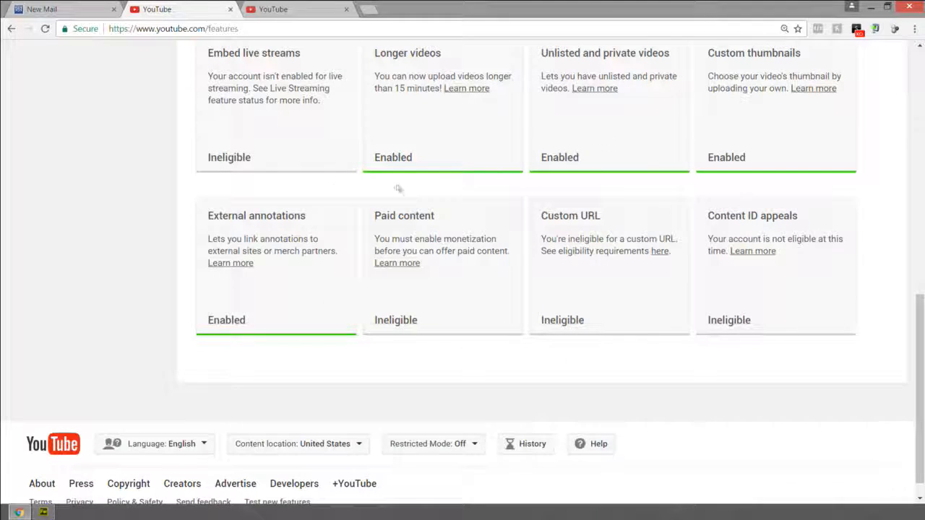
scroll(458, 165, up, 3)
scroll(534, 208, up, 5)
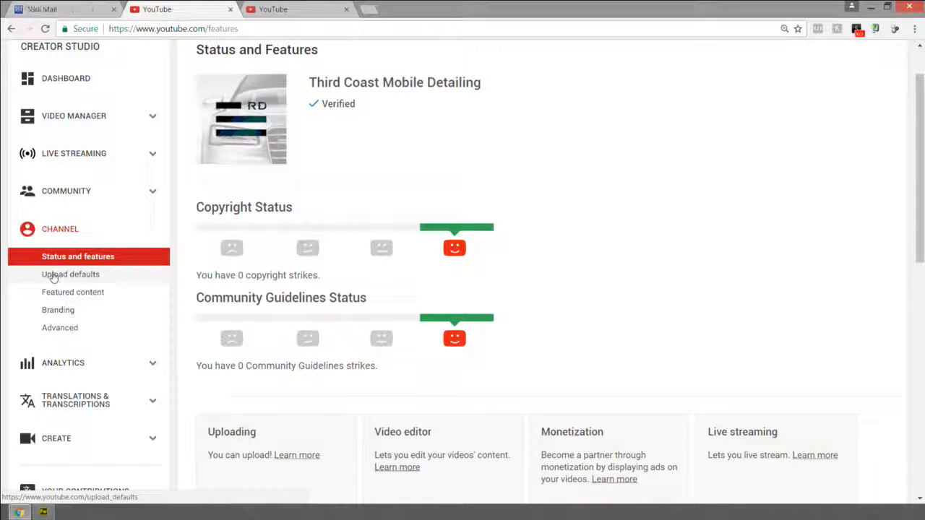
click(53, 276)
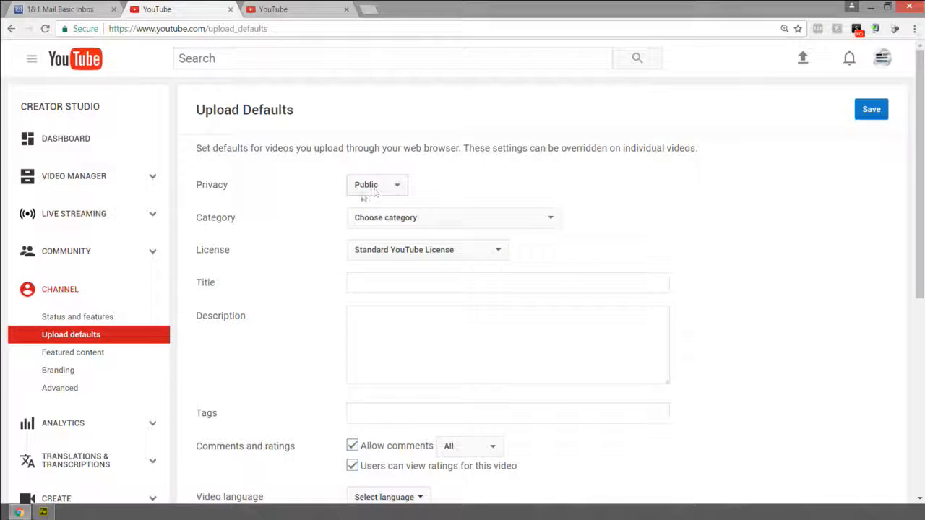
click(407, 220)
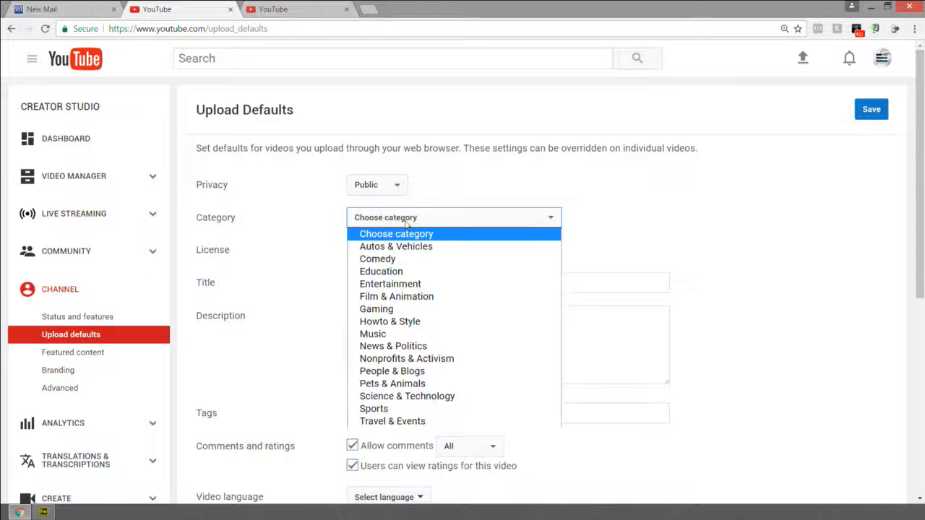
click(405, 248)
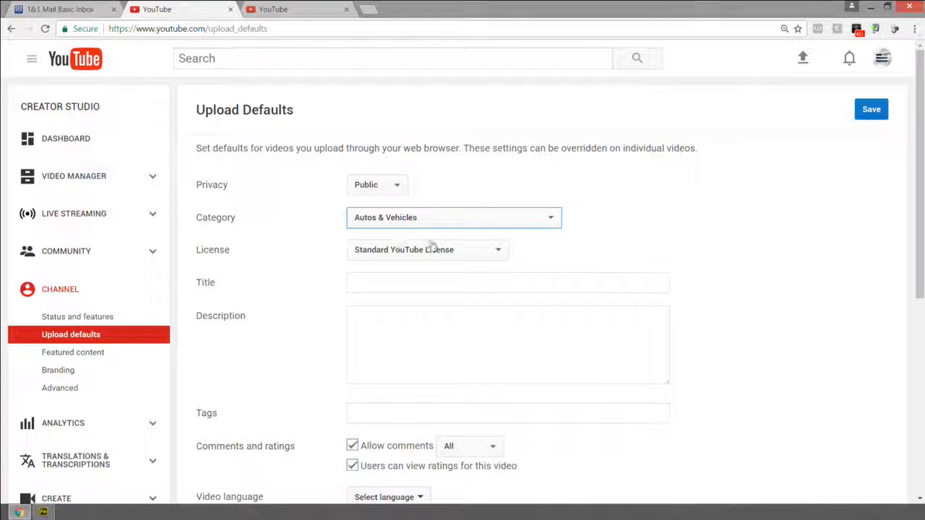
click(441, 279)
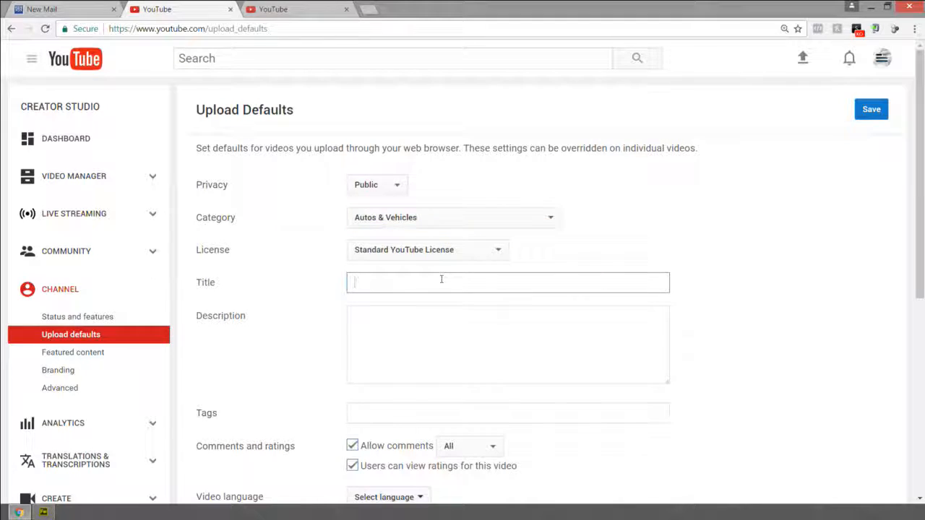
click(376, 342)
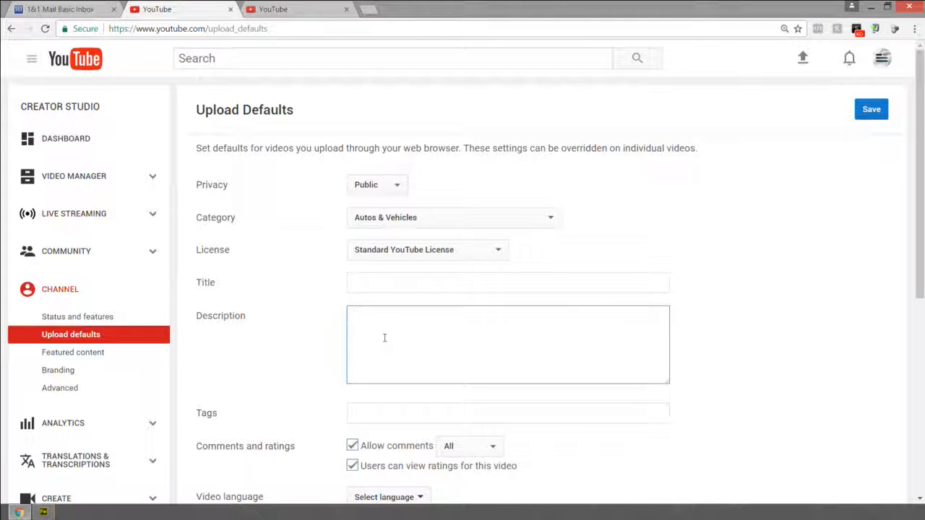
text(See more at https://)
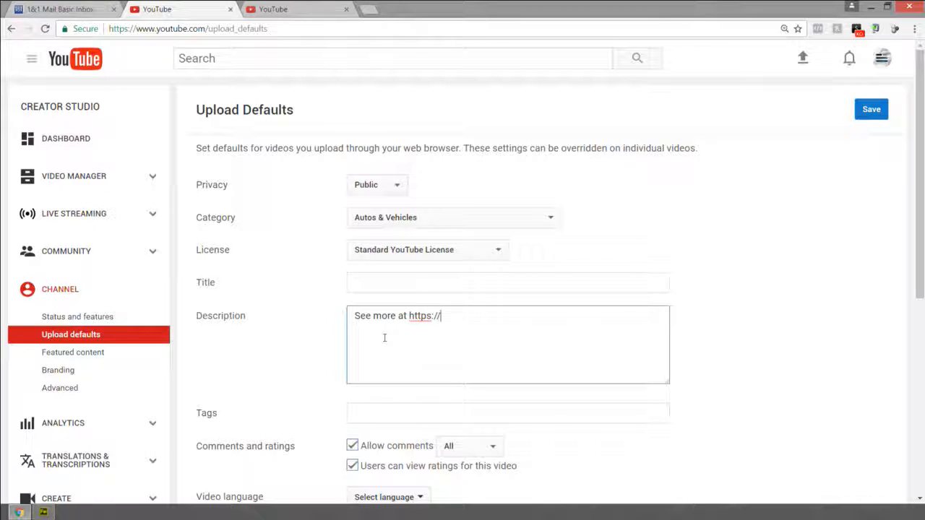
text(www)
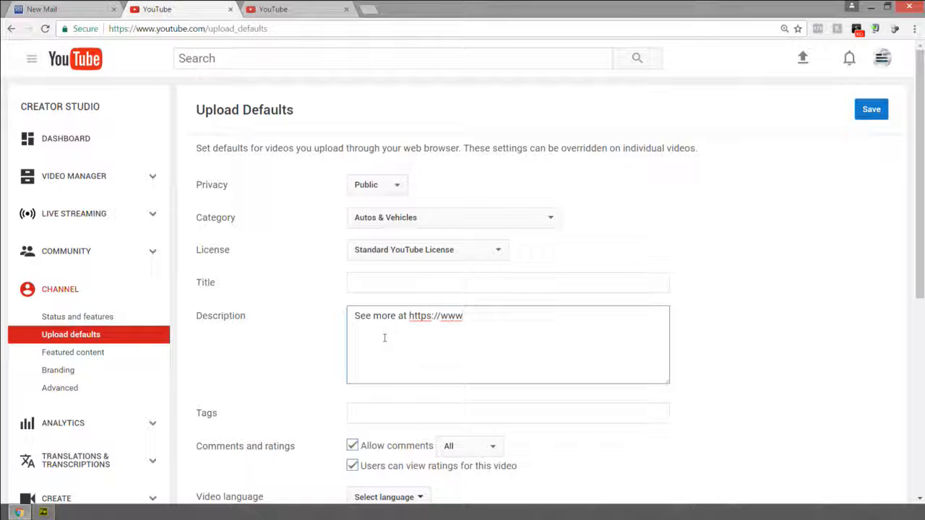
text(.thirdcoast)
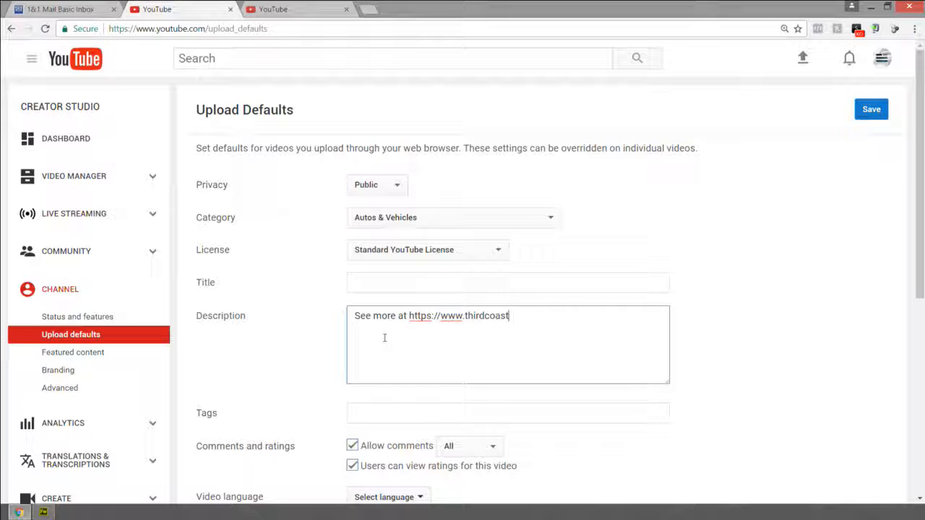
text(datailing.com)
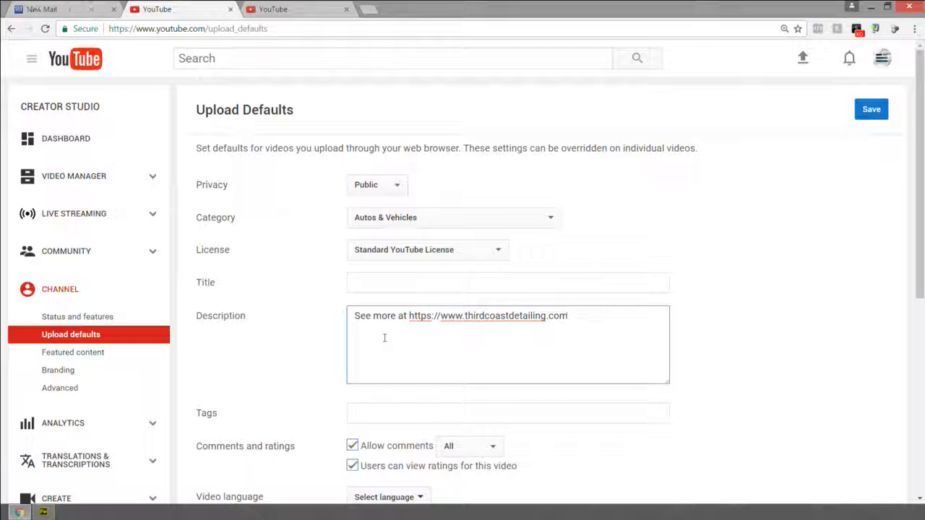
Enter the default tags Mobile, Detailing, Cars, Luxury, Wash.
click(418, 418)
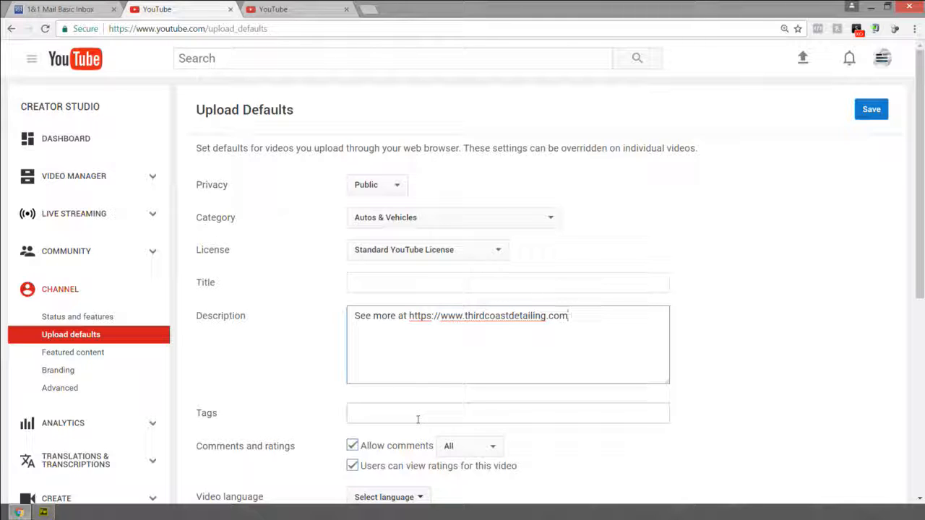
click(380, 411)
text(Mo)
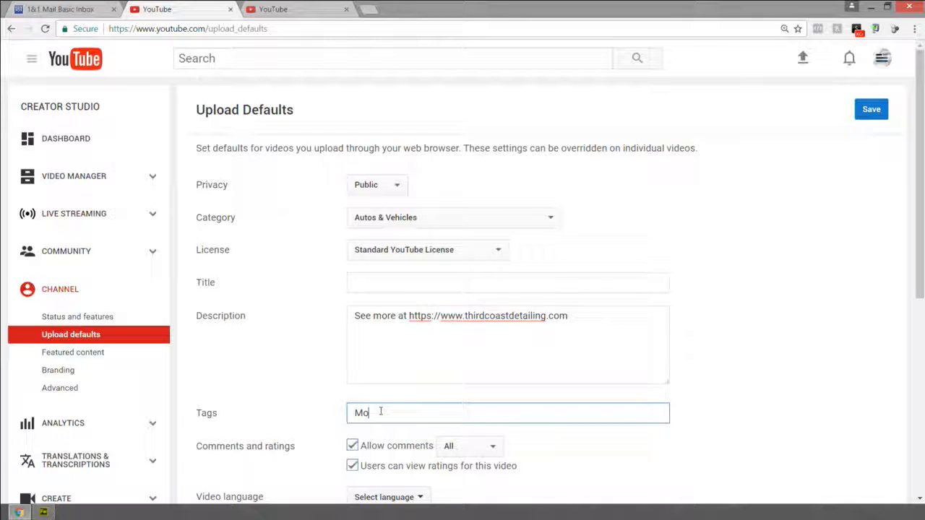
text(bile, )
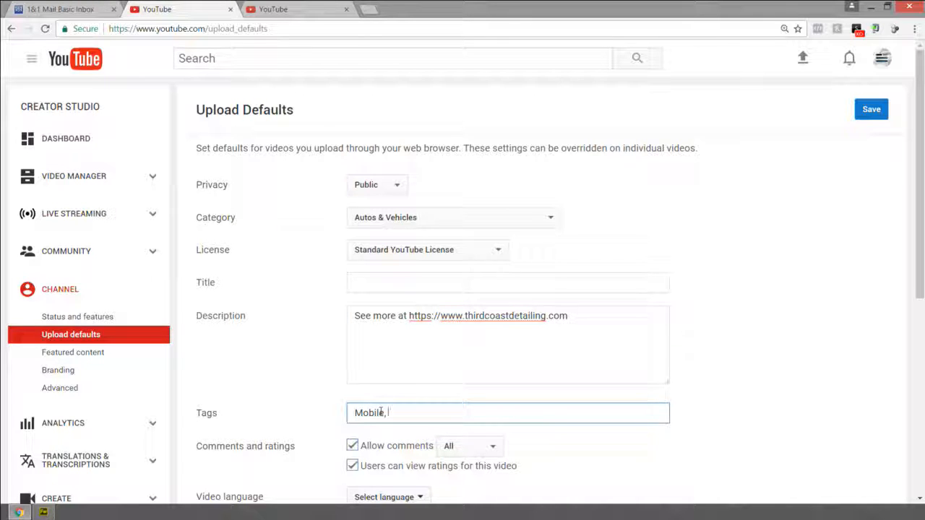
text(Detailing, Car)
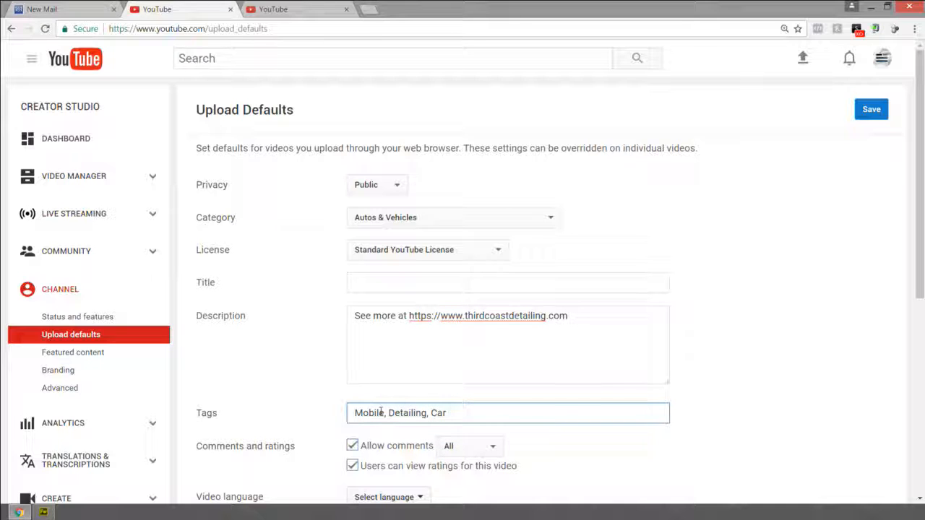
text(, Luxury, Wash,)
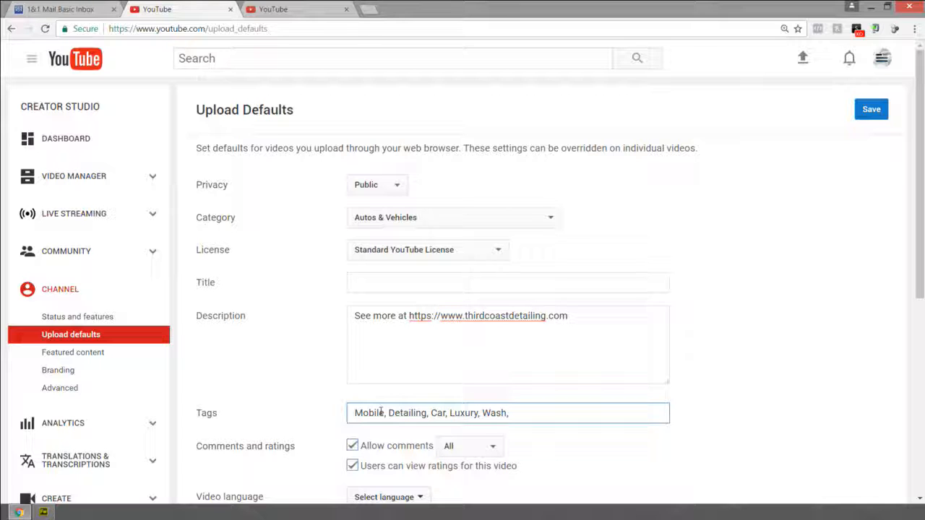
key(BackSpace)
text(s)
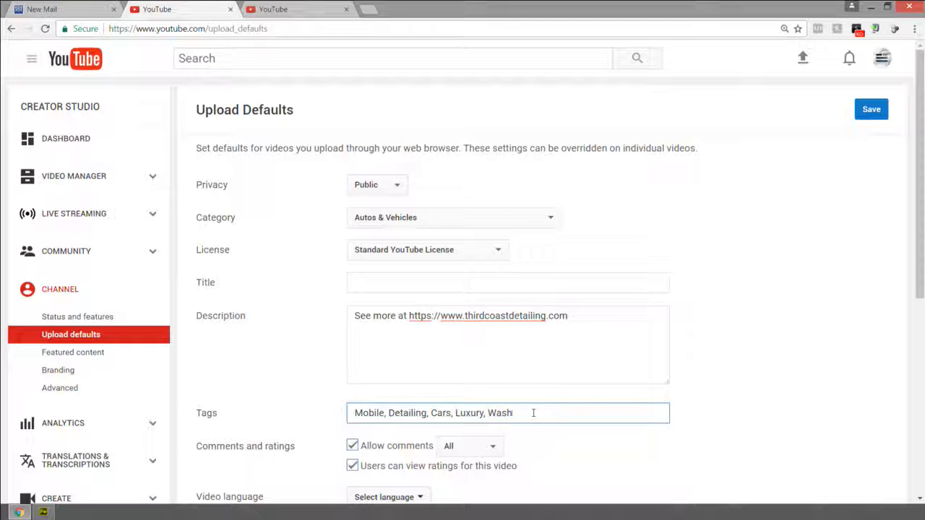
drag(532, 412, 355, 413)
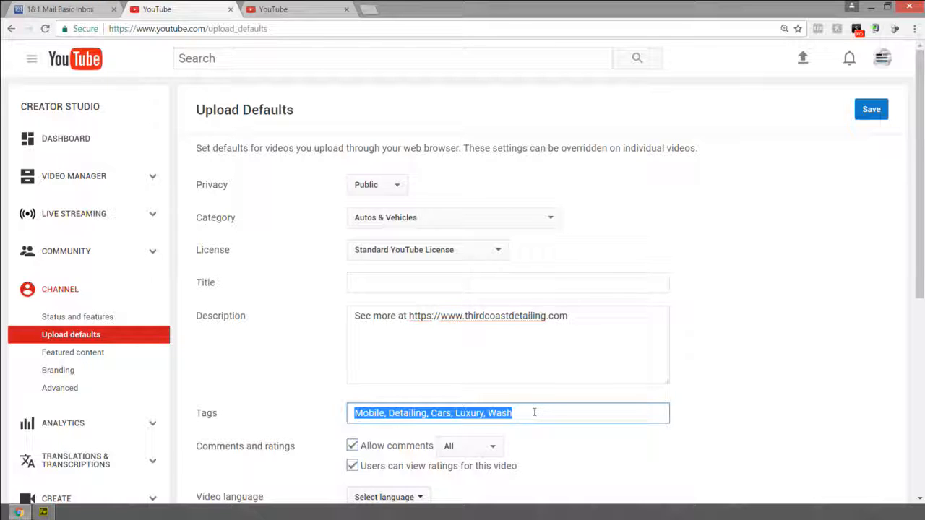
drag(574, 411, 337, 413)
scroll(337, 413, down, 2)
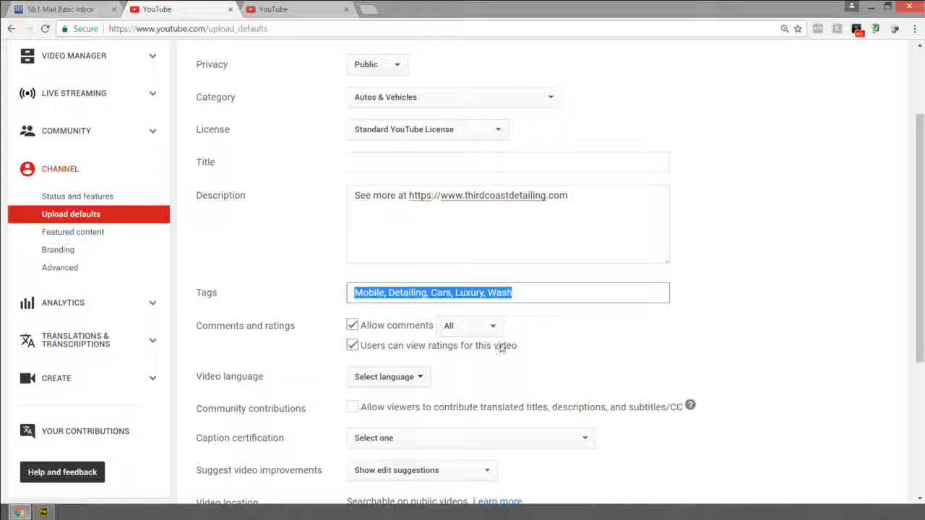
Set default language to English and caption certification to never aired on U.S. television.
click(383, 378)
click(362, 400)
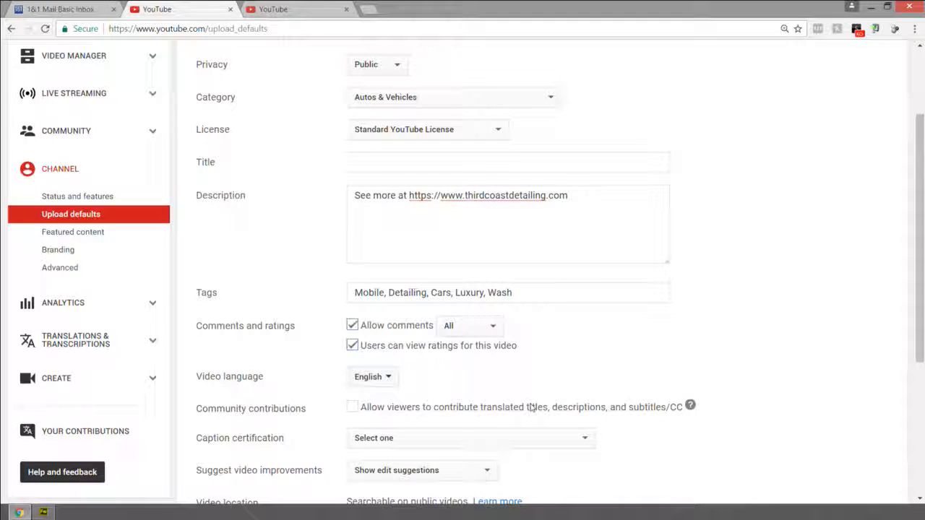
scroll(465, 378, down, 3)
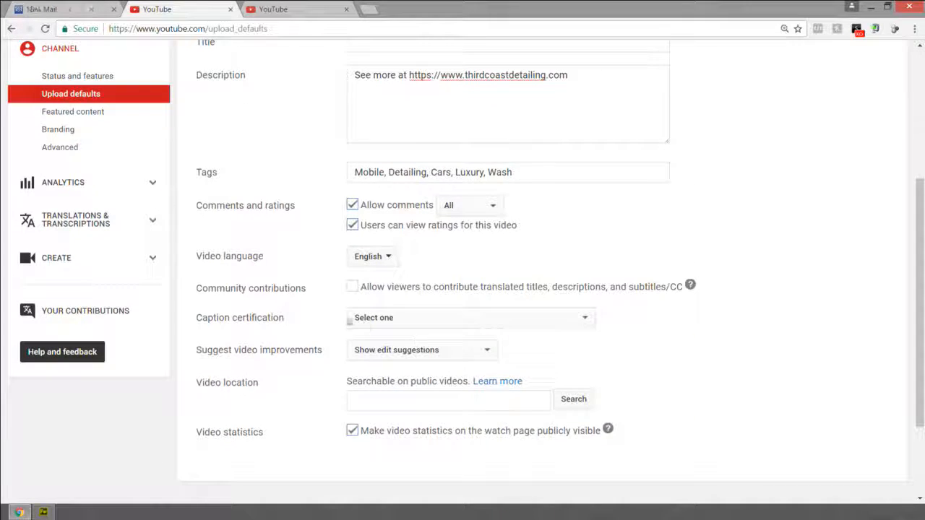
click(425, 320)
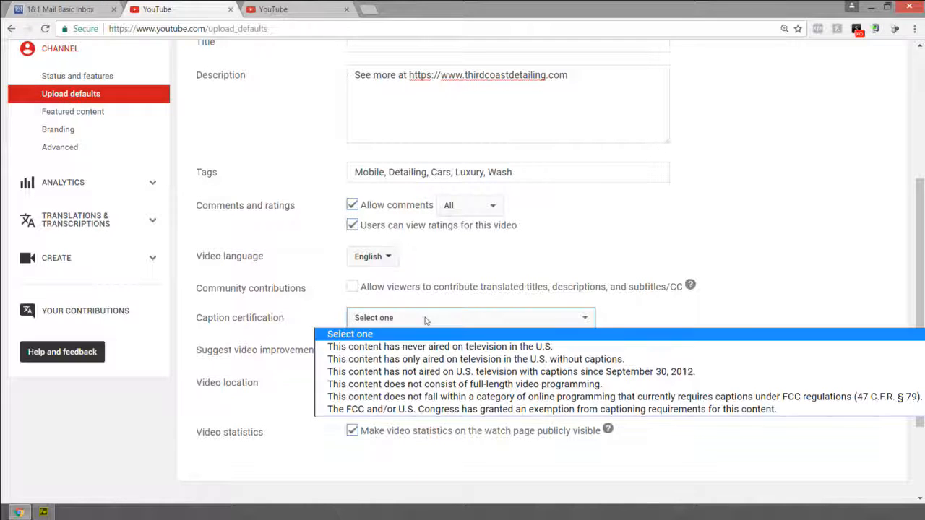
click(382, 347)
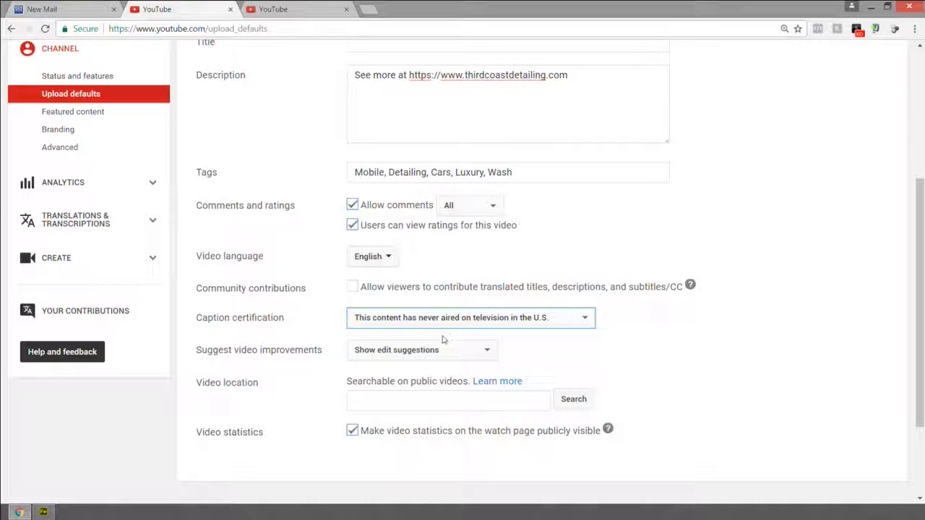
Keep edit suggestions on, hide video statistics, and save the upload defaults.
click(428, 354)
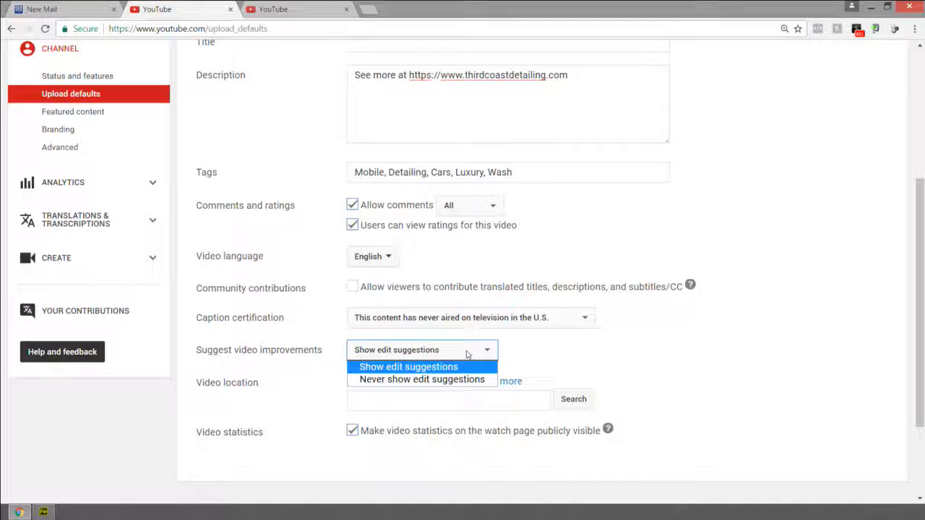
click(396, 366)
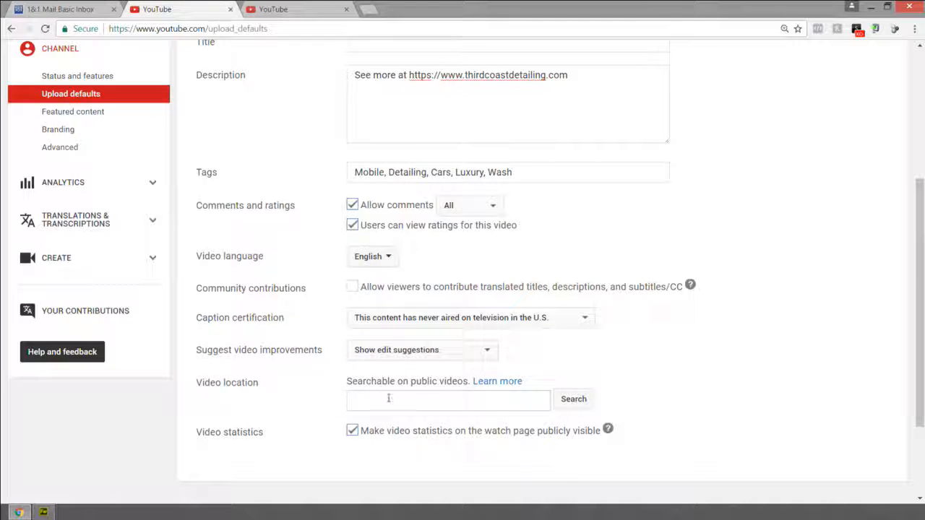
click(353, 432)
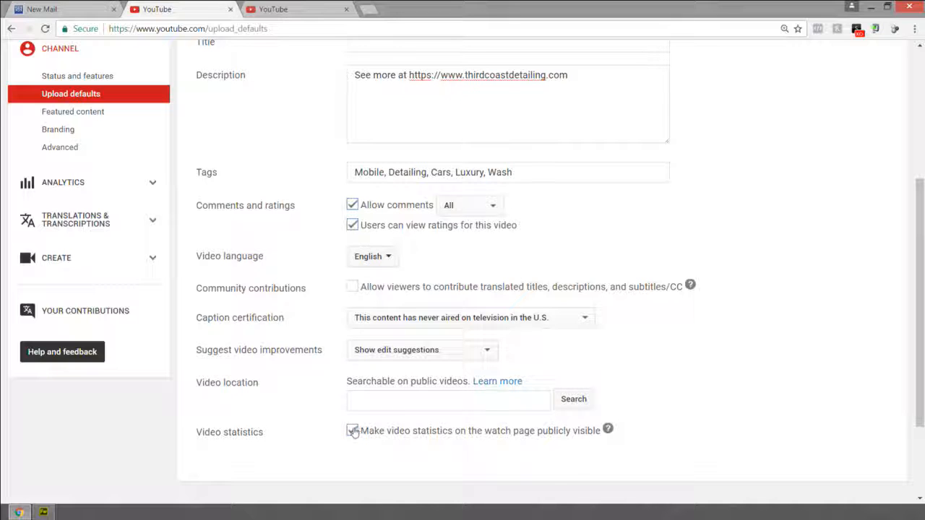
click(353, 431)
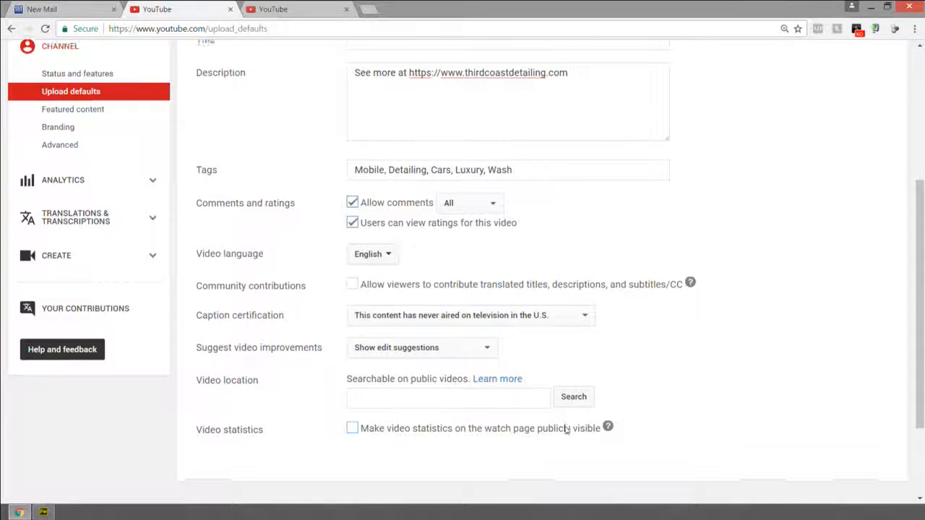
scroll(567, 430, down, 2)
scroll(550, 425, up, 5)
right_click(542, 416)
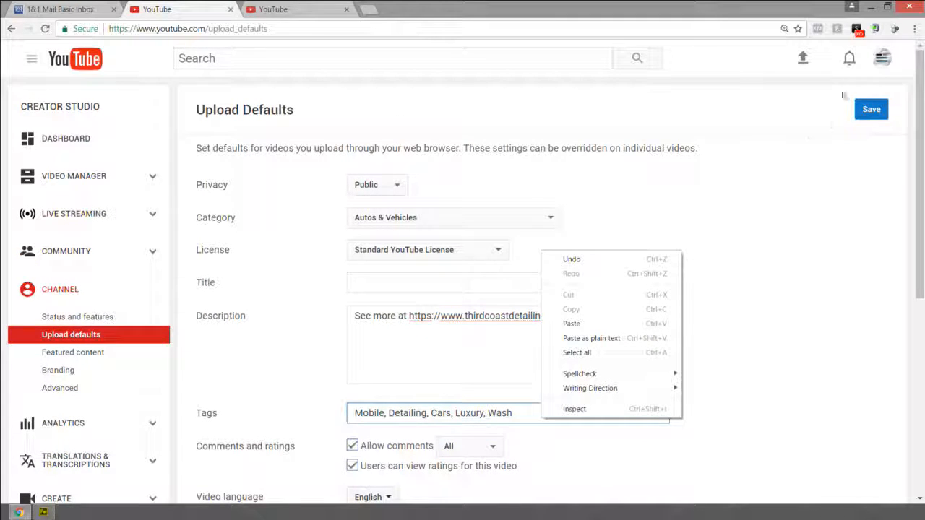
click(882, 112)
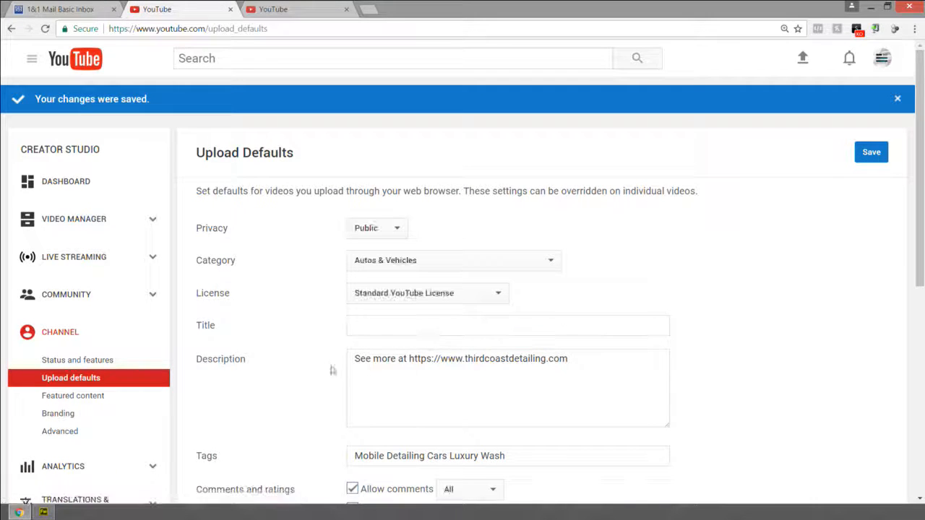
Select and inspect the saved default description text, then go to Featured content.
drag(554, 359, 337, 357)
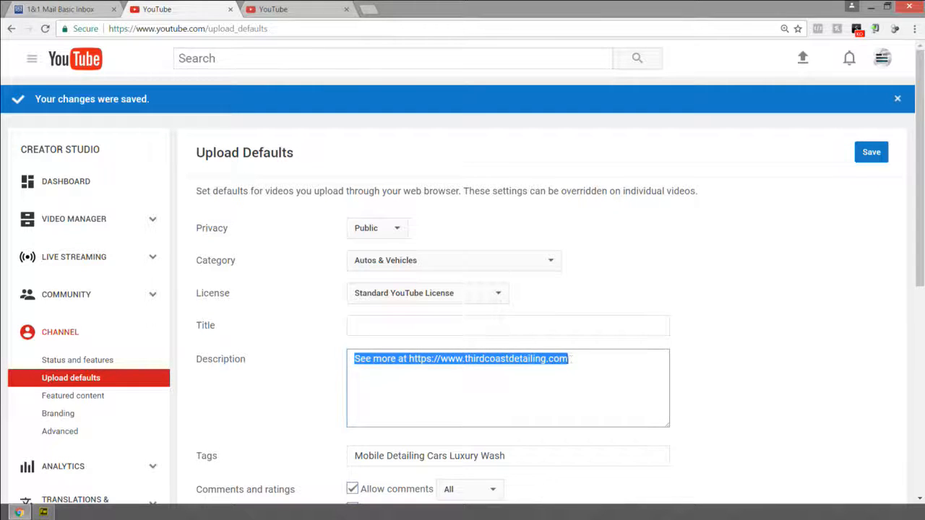
click(588, 358)
drag(587, 359, 334, 359)
click(354, 358)
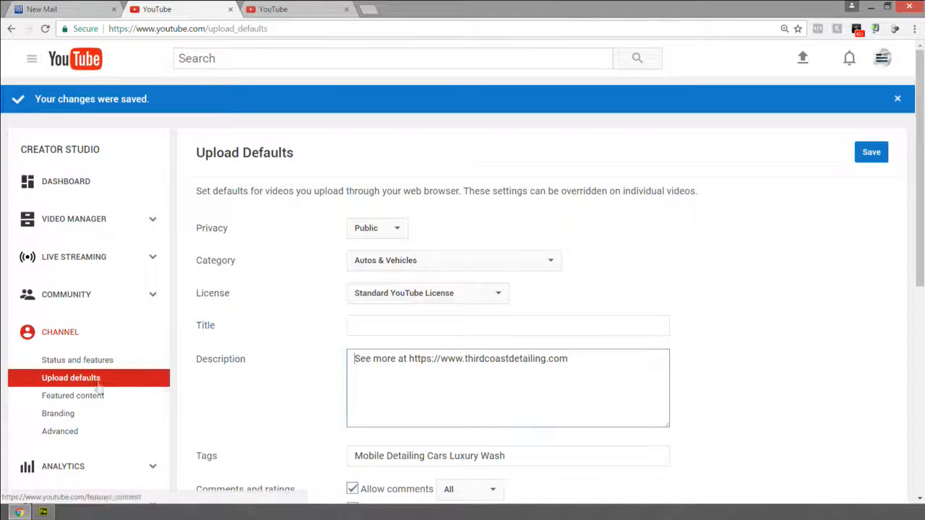
click(67, 397)
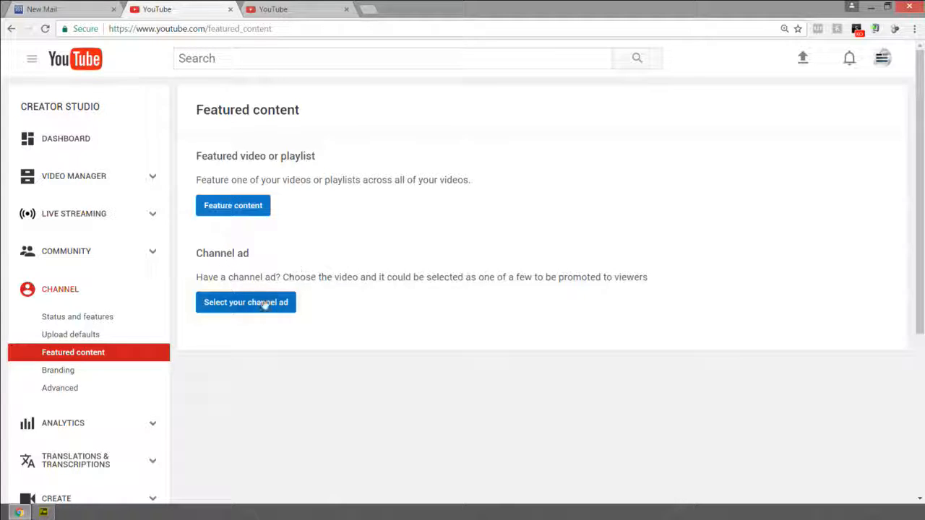
Upload the Third Coast …Mobile 1.jpg image from Assets > Flattened and Finished > Profile as the branding watermark.
click(59, 370)
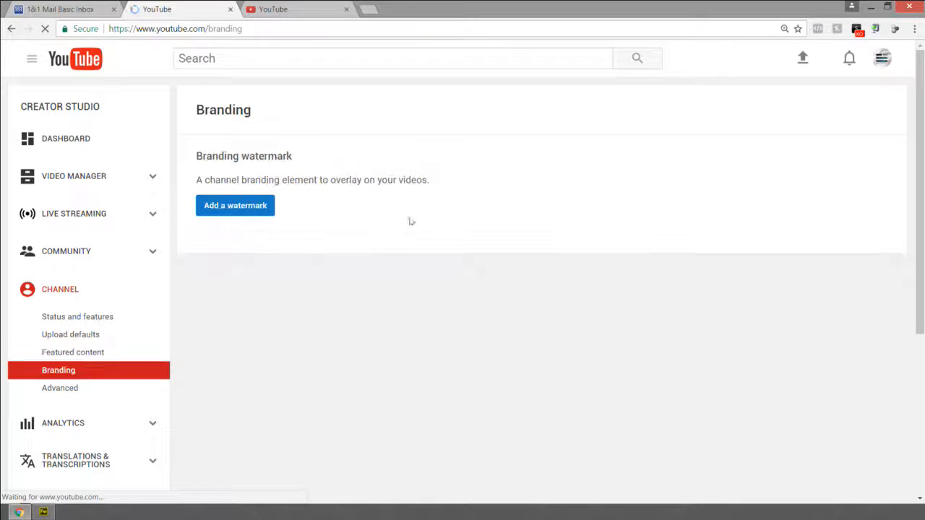
click(226, 209)
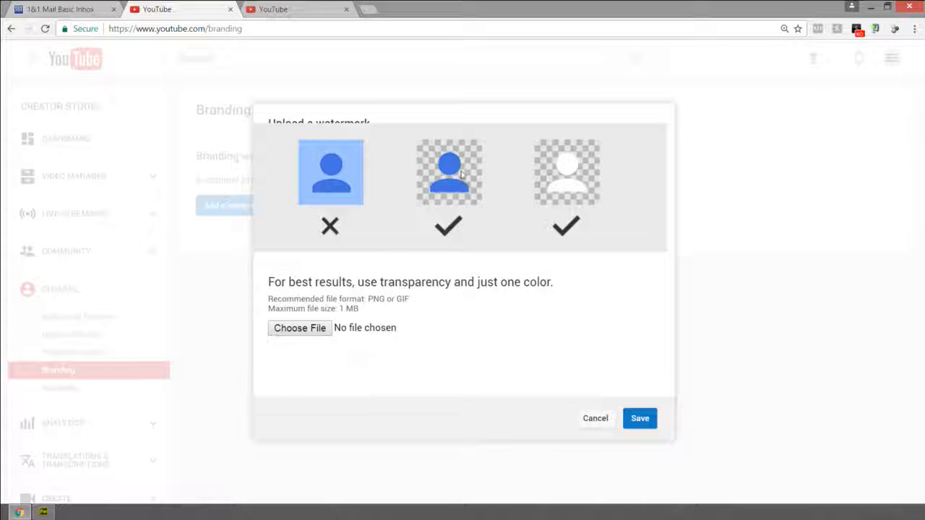
click(313, 328)
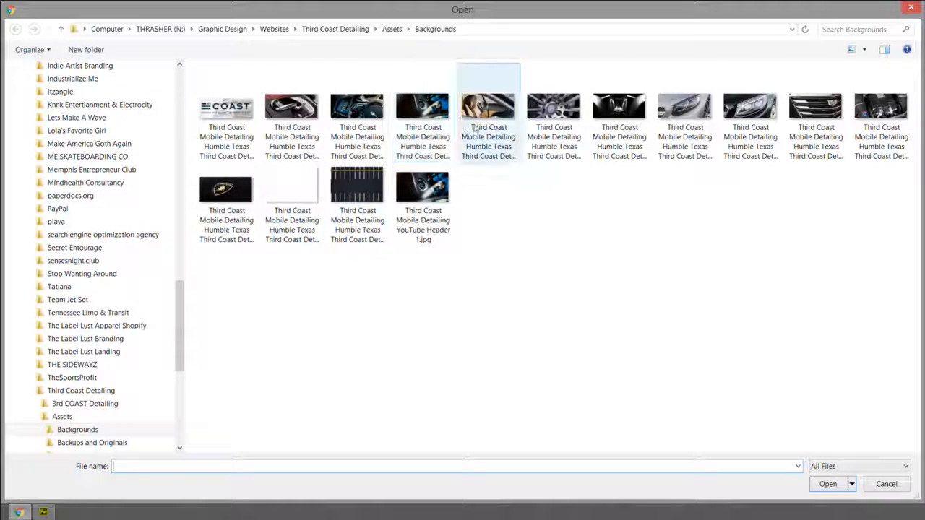
click(397, 29)
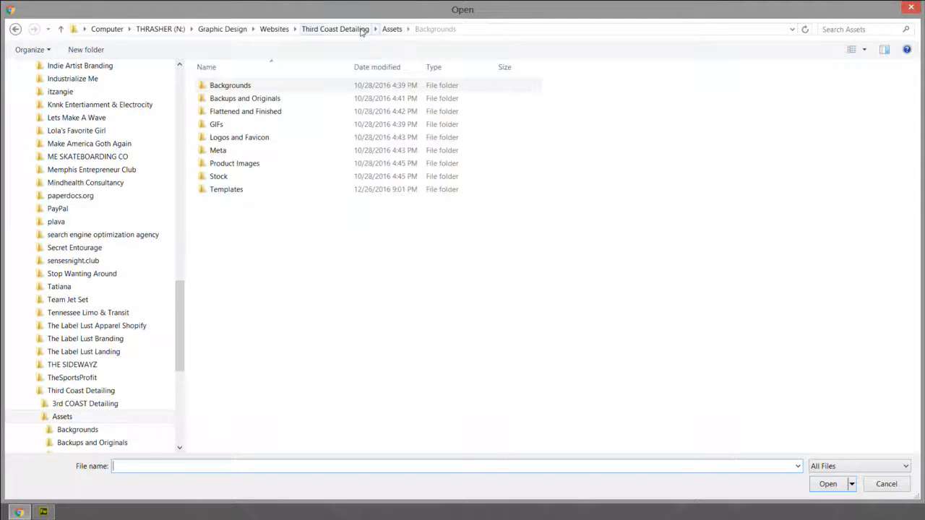
click(235, 112)
double_click(235, 112)
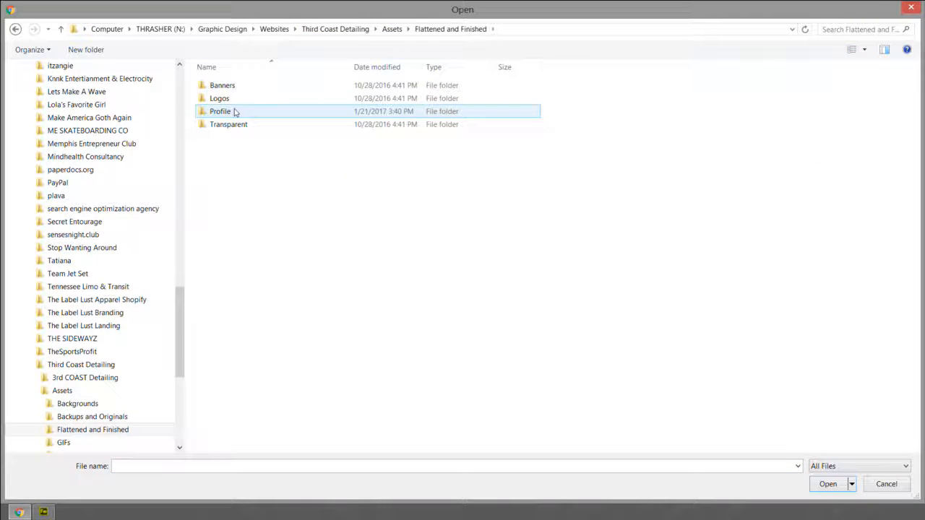
double_click(235, 112)
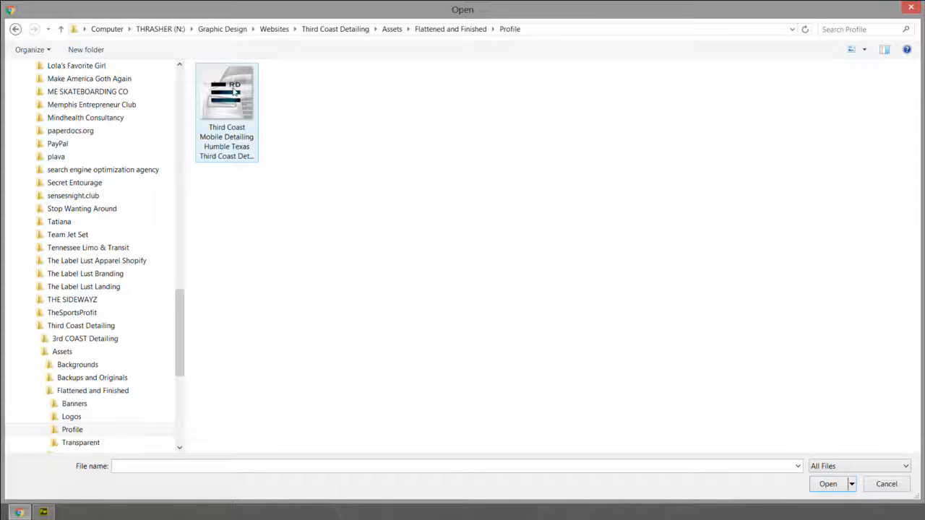
double_click(230, 96)
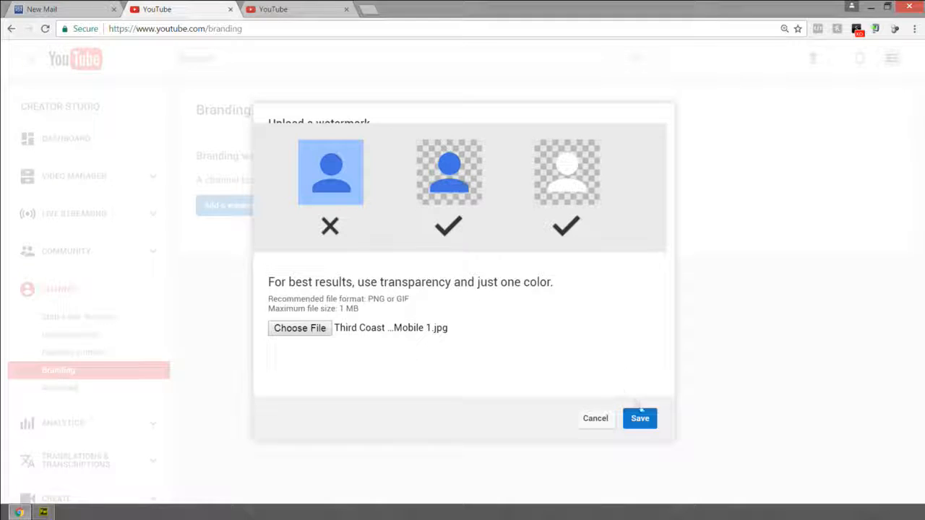
click(641, 421)
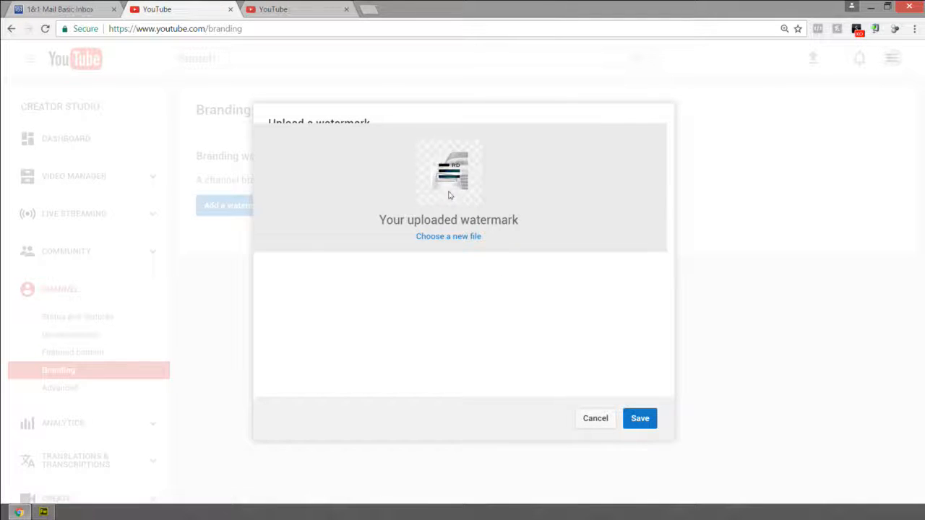
Save the watermark and set it to appear from a custom 00:25 start time.
click(631, 420)
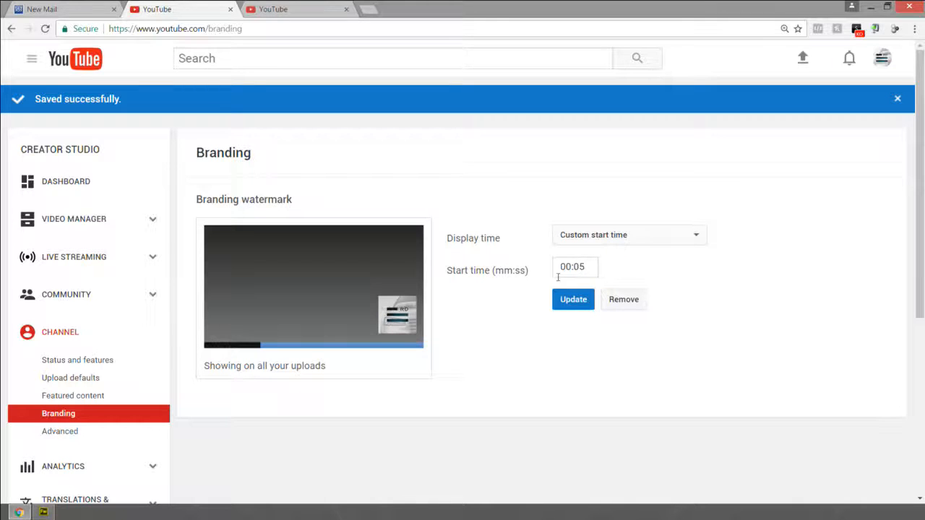
drag(575, 265, 643, 262)
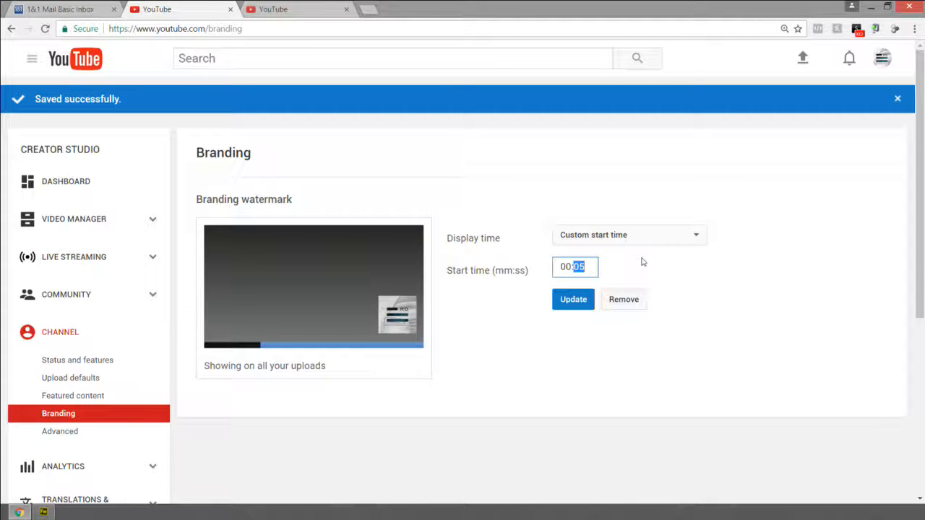
text(25)
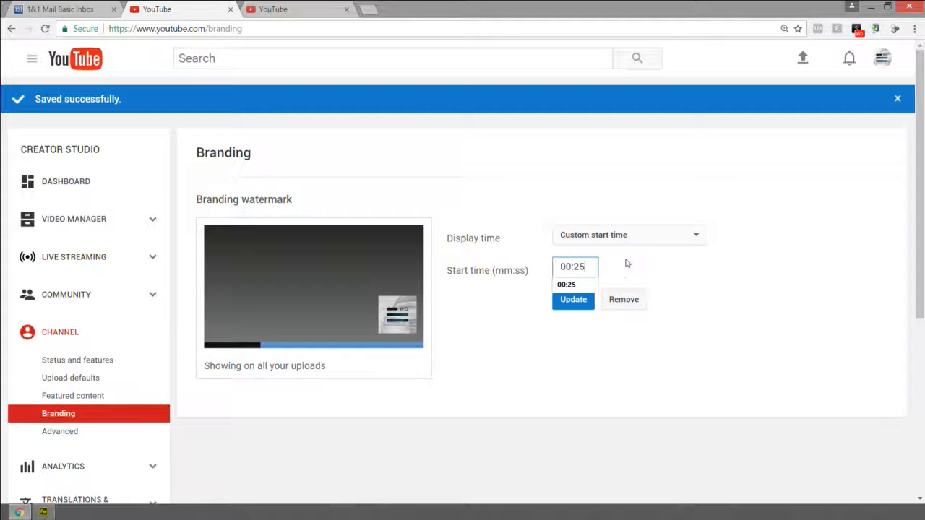
click(570, 301)
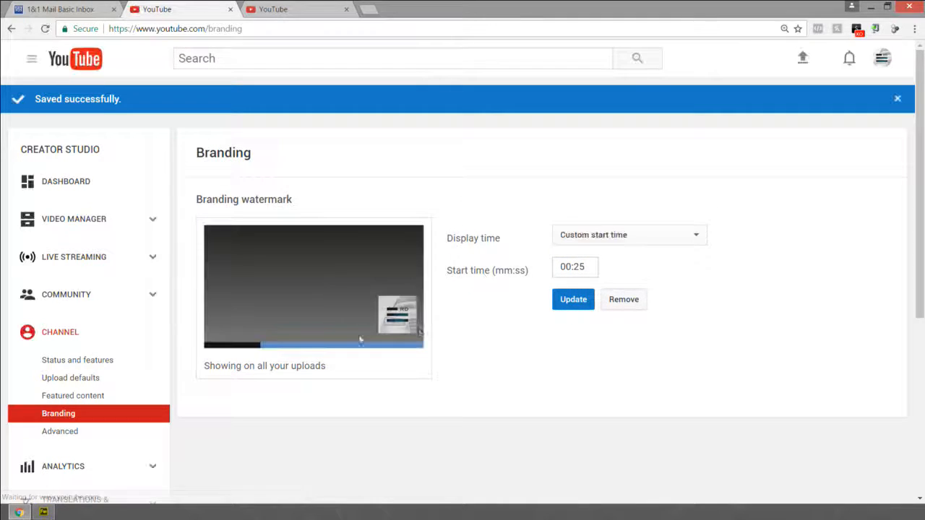
drag(594, 268, 524, 270)
click(610, 268)
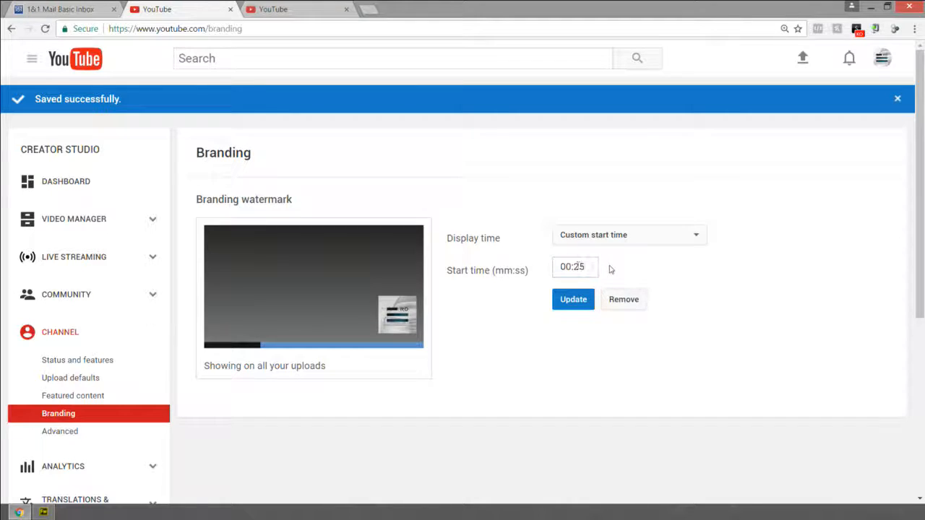
click(49, 433)
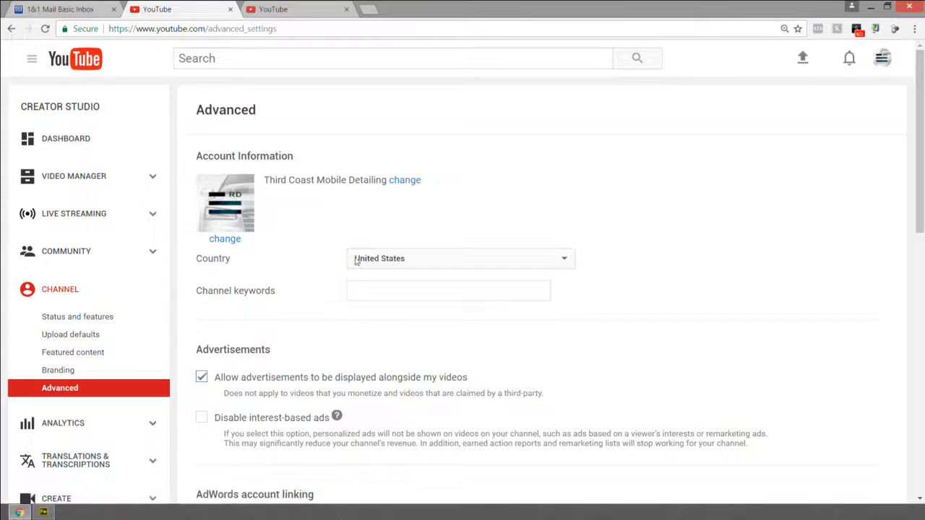
click(386, 286)
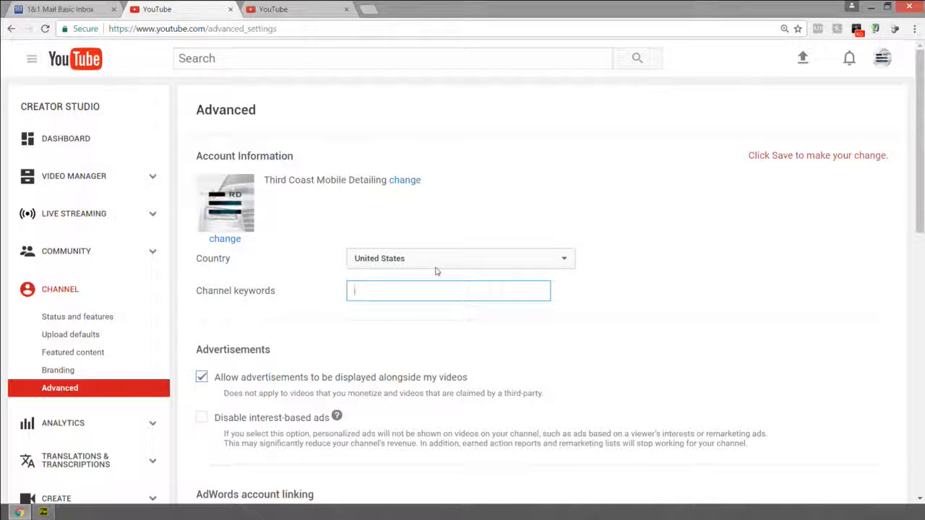
text(Mobile, Detailing)
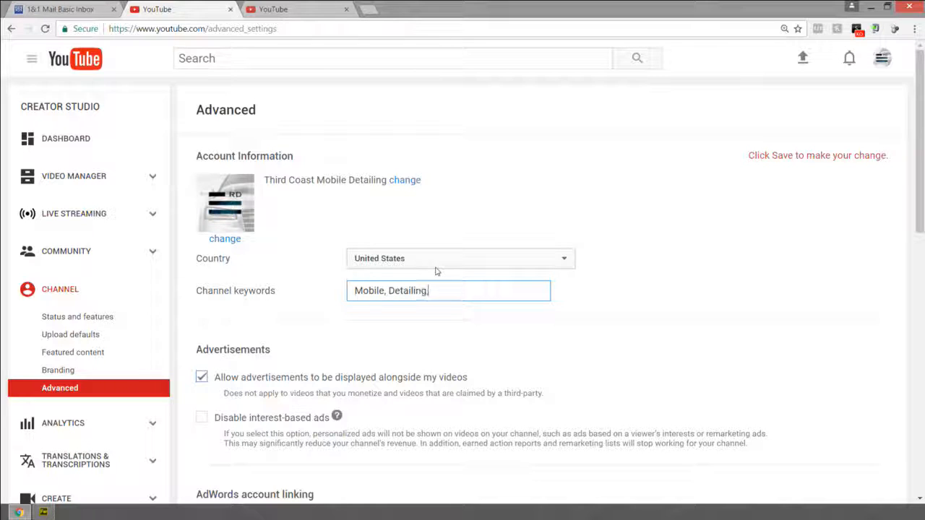
text(, Humble3)
key(BackSpace)
text(, Texas, Luxury, Cars)
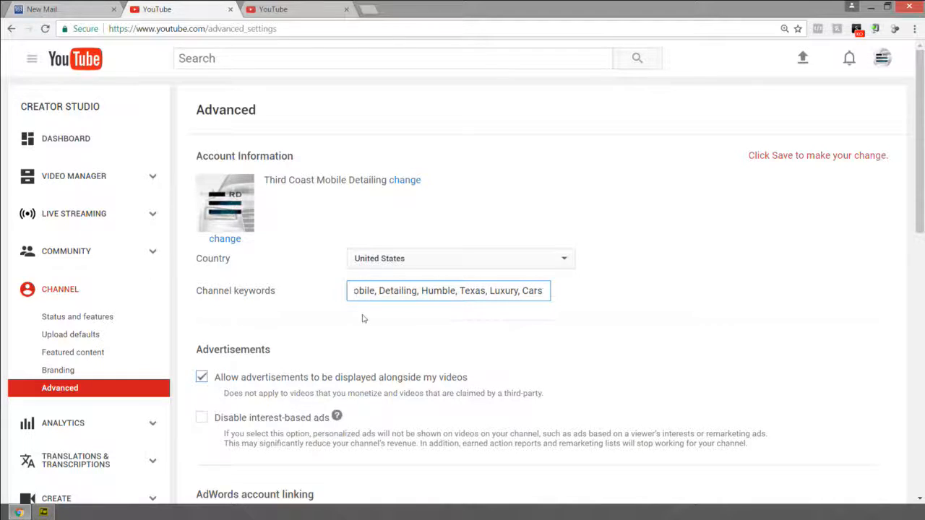
scroll(369, 314, down, 1)
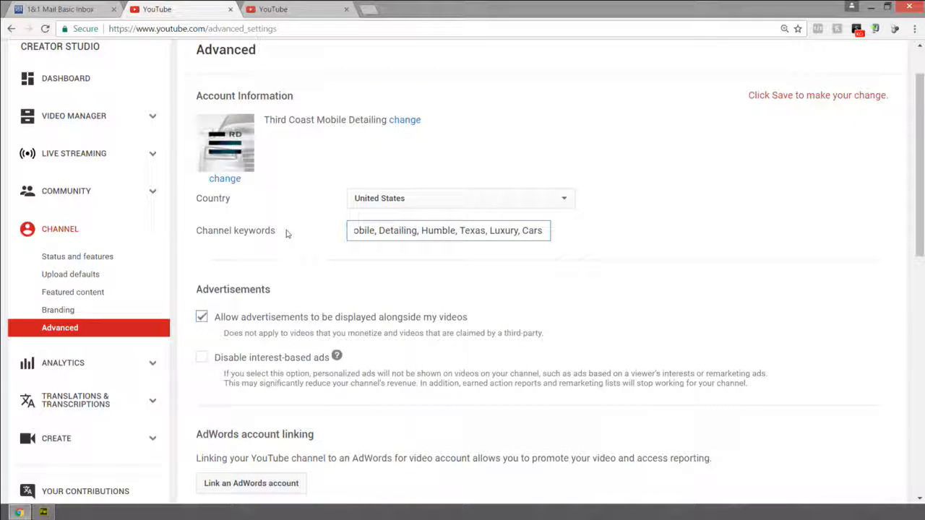
scroll(274, 244, down, 2)
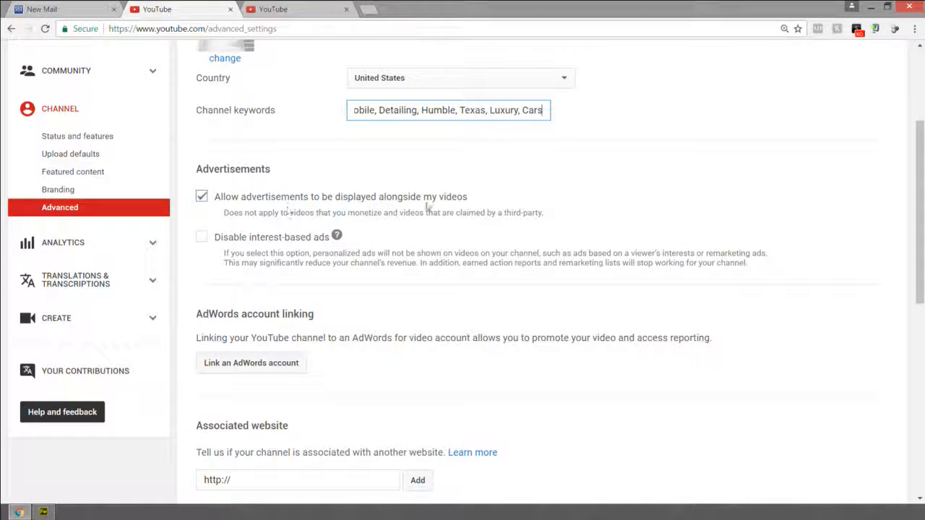
scroll(240, 190, down, 1)
scroll(240, 190, down, 2)
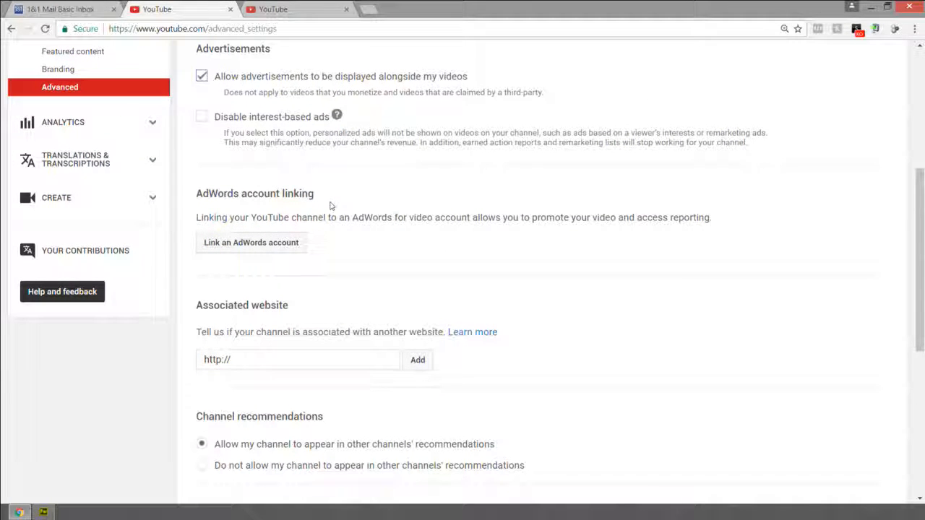
scroll(333, 204, down, 3)
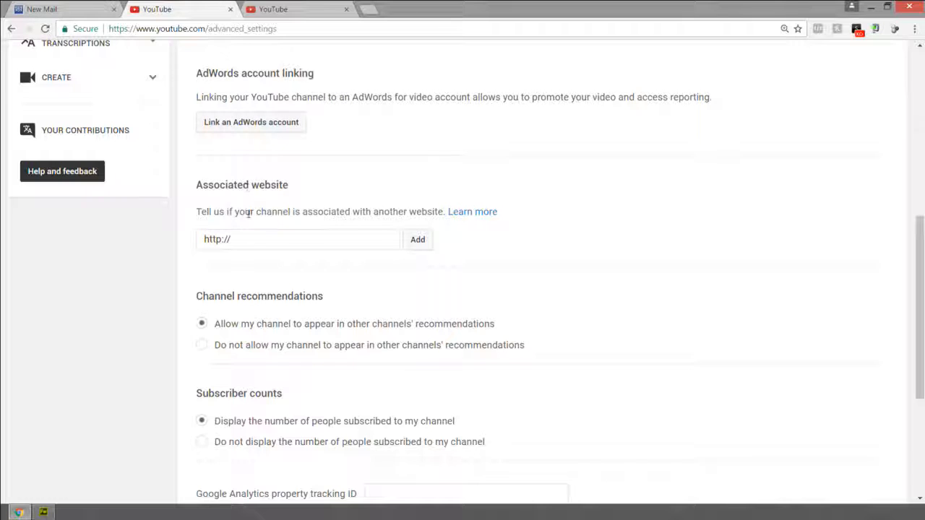
click(220, 240)
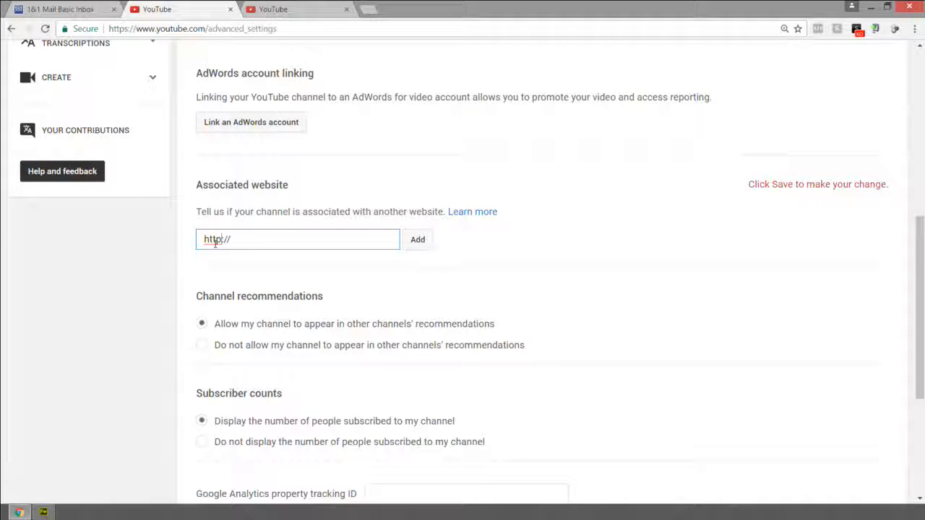
text(s)
key(End)
text(www.thirdcoastdetailing.com)
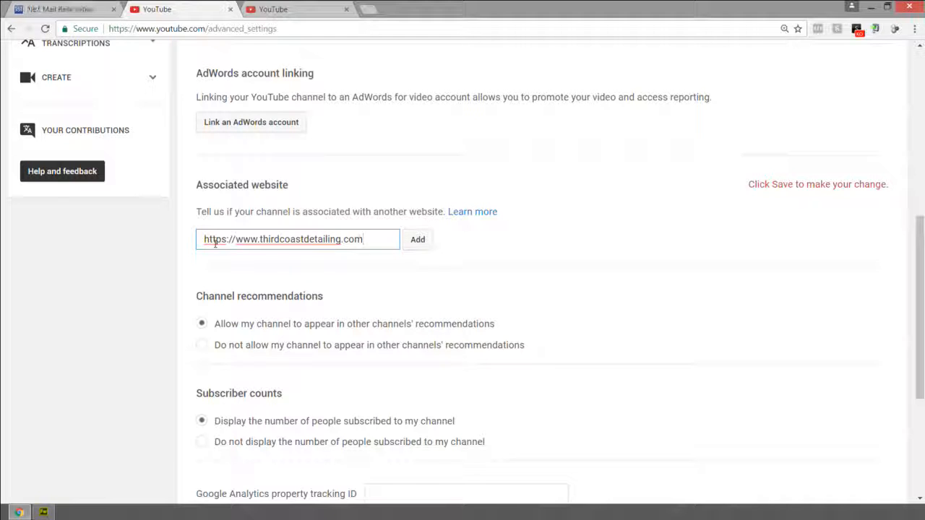
click(413, 239)
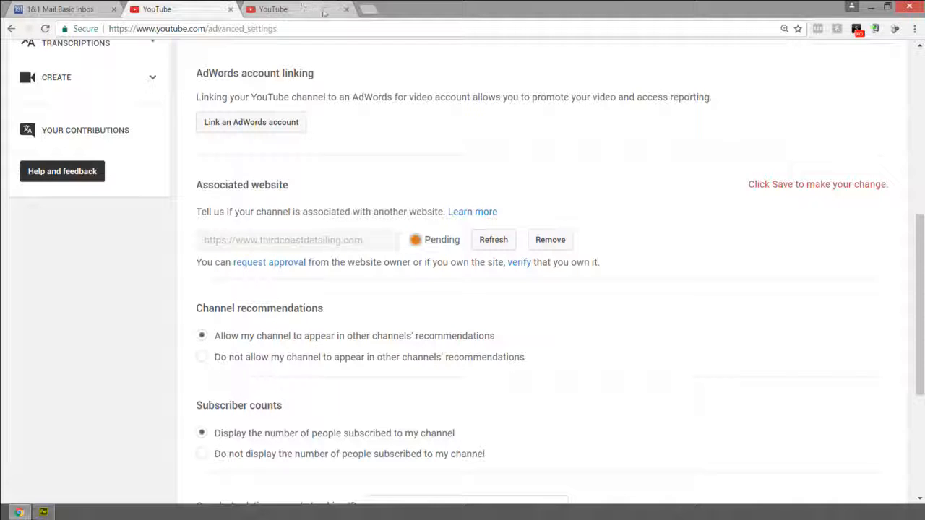
click(369, 11)
Start verifying the associated website from Advanced settings and re-enter the account password.
click(208, 9)
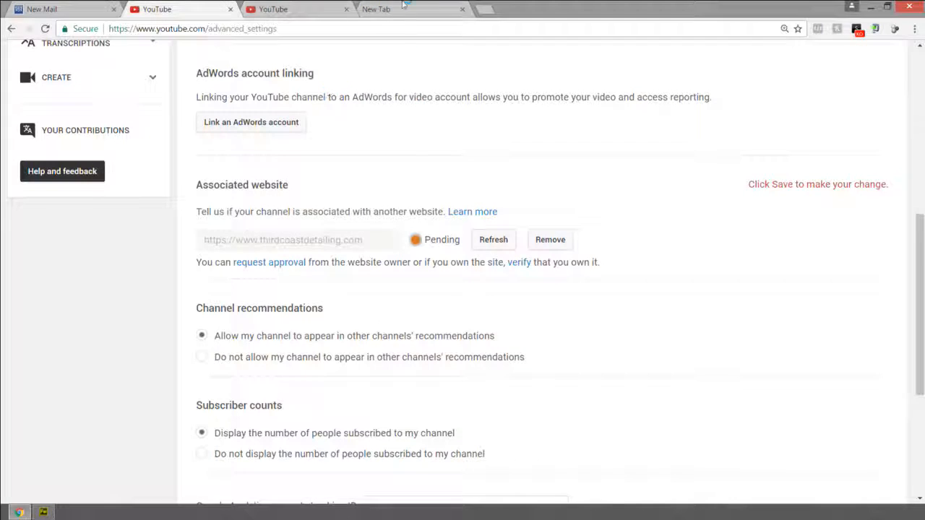
click(459, 9)
click(462, 10)
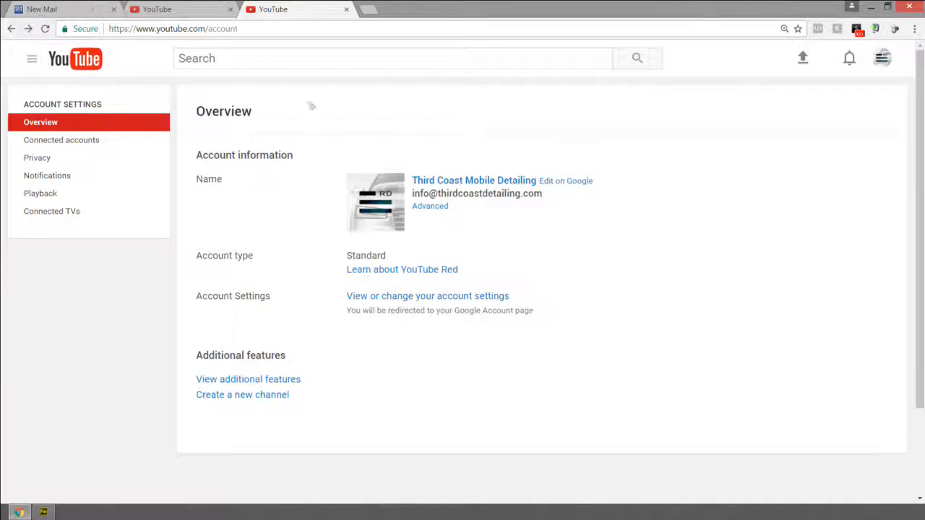
click(235, 10)
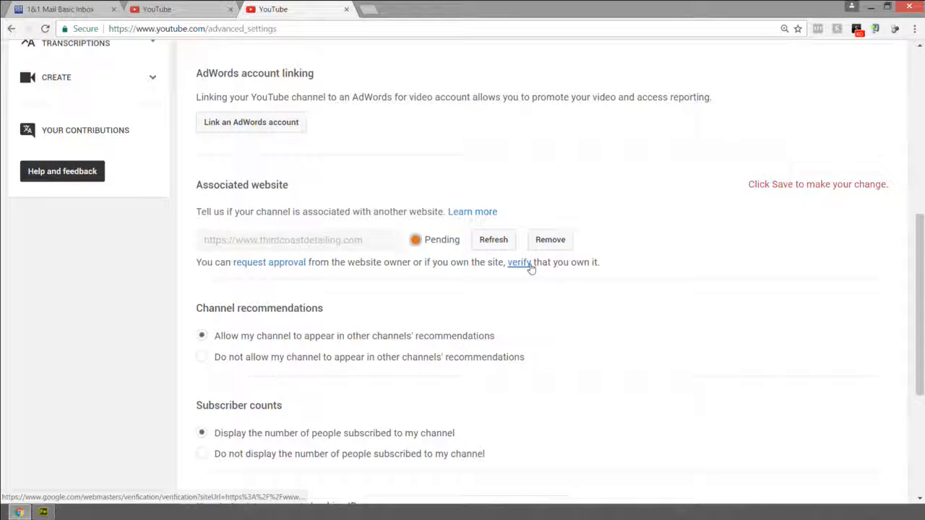
click(527, 263)
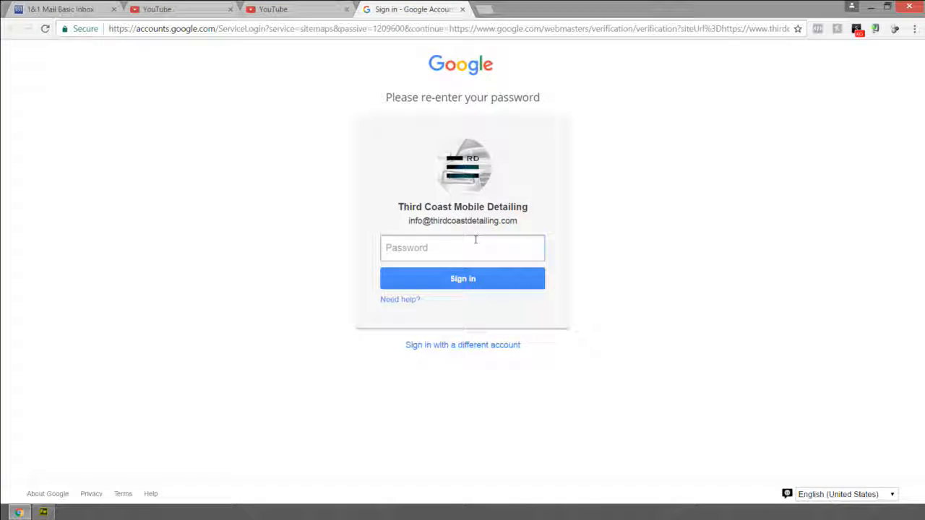
text(••)
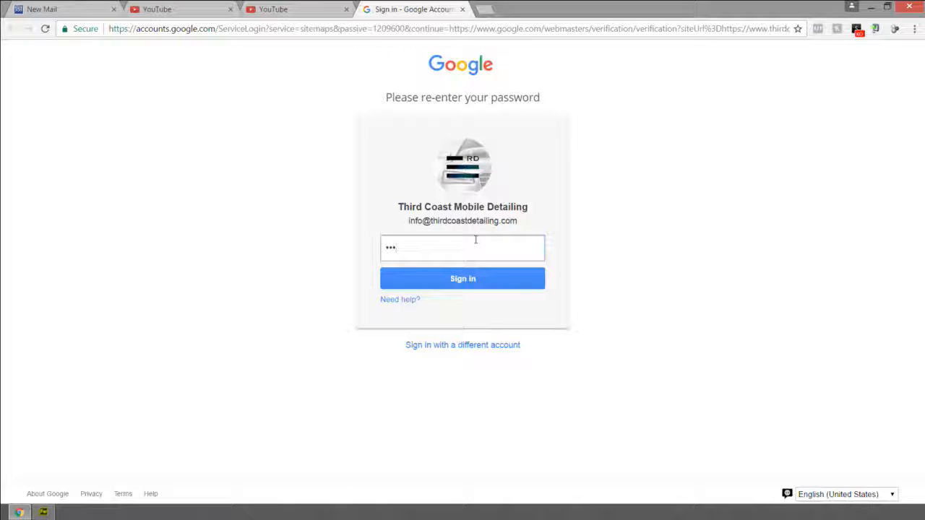
text(••••••••)
key(Return)
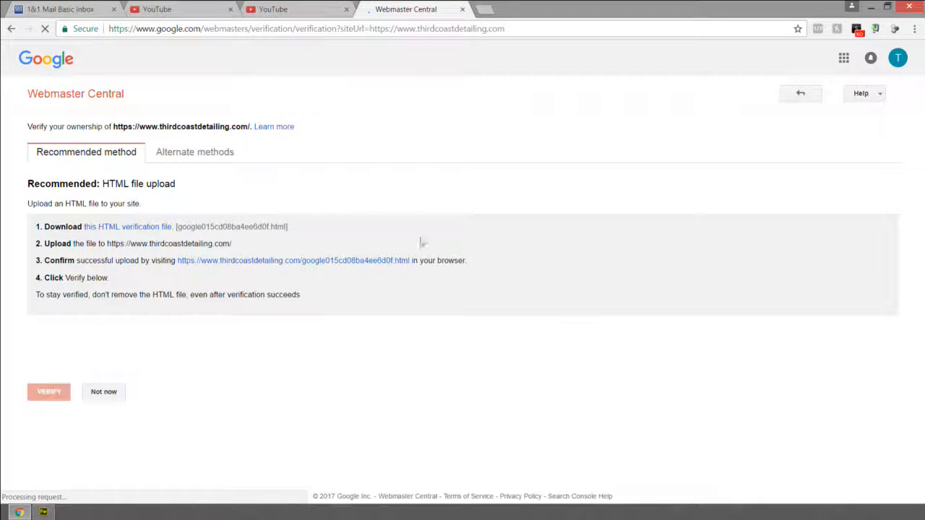
Choose the HTML tag method and copy the google-site-verification meta tag, then open a blank tab.
click(207, 160)
click(31, 183)
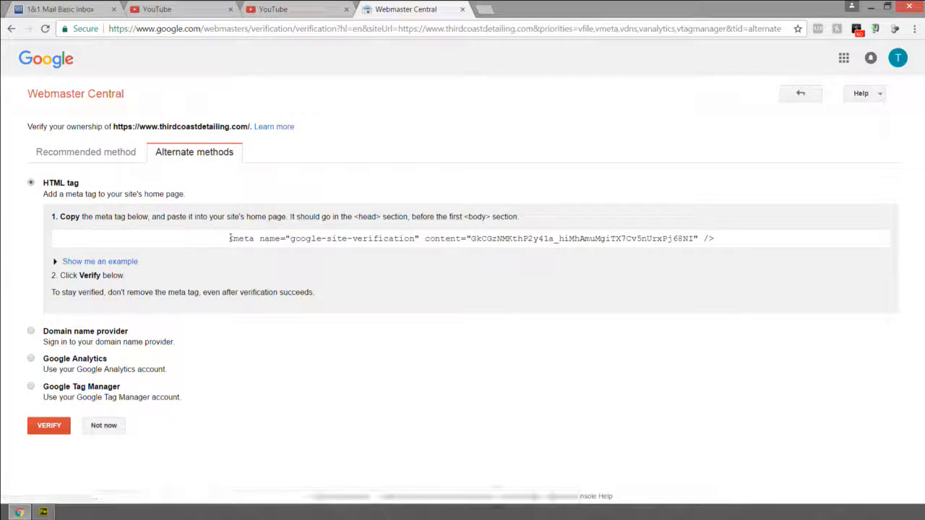
click(228, 238)
right_click(228, 237)
click(268, 249)
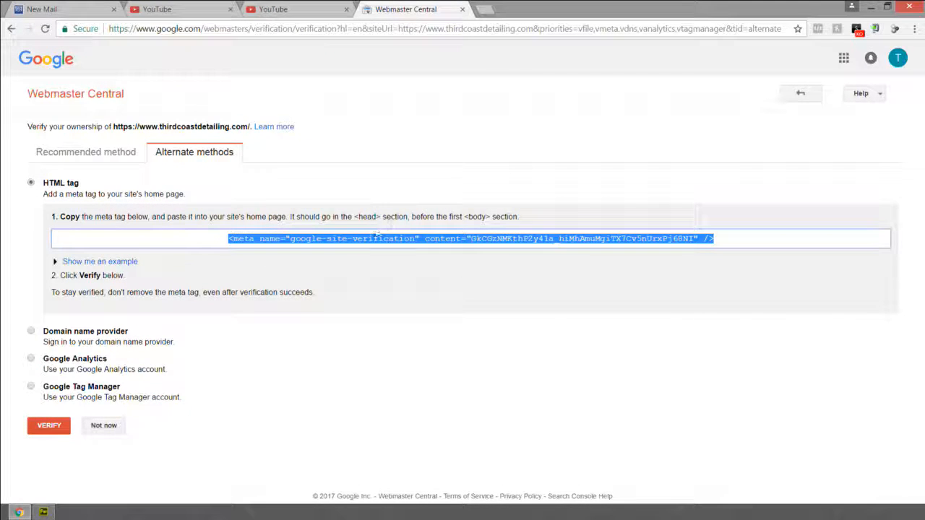
click(483, 9)
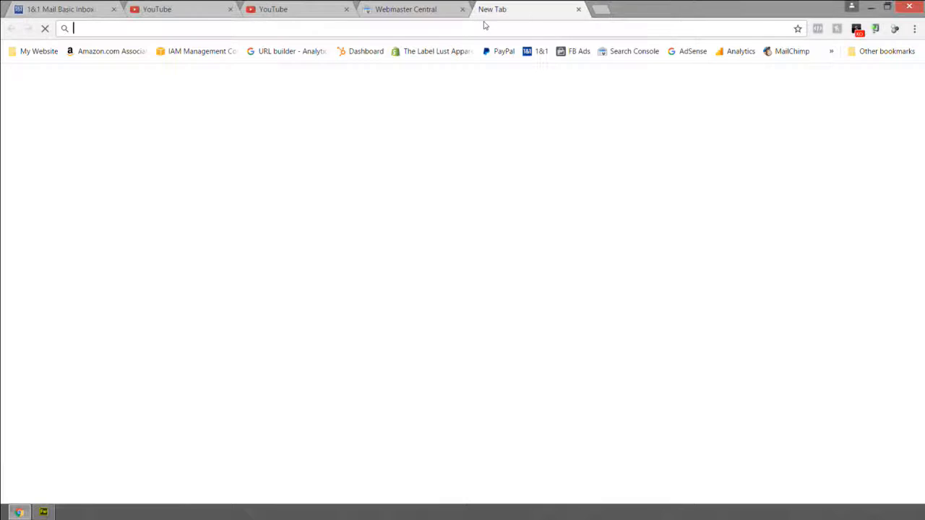
Load thirdcoastdetailing.com/wp-admin and sign in with the admin username and password.
text(thir)
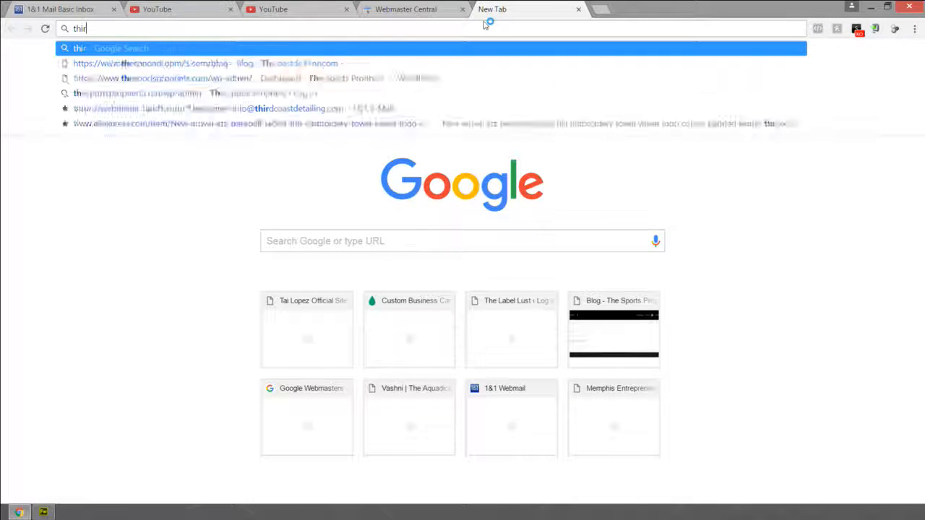
text(dcoastdetailing.com/w-)
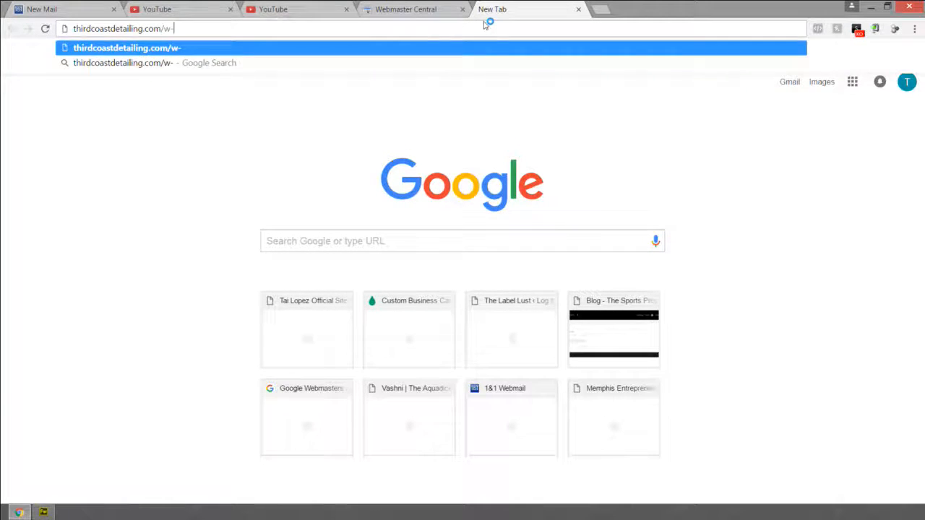
key(BackSpace)
text(p-admin)
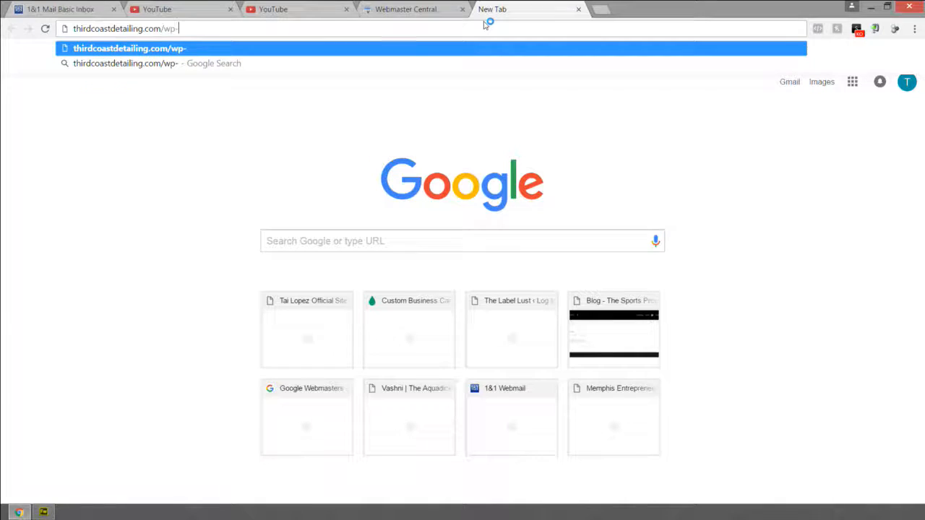
key(Return)
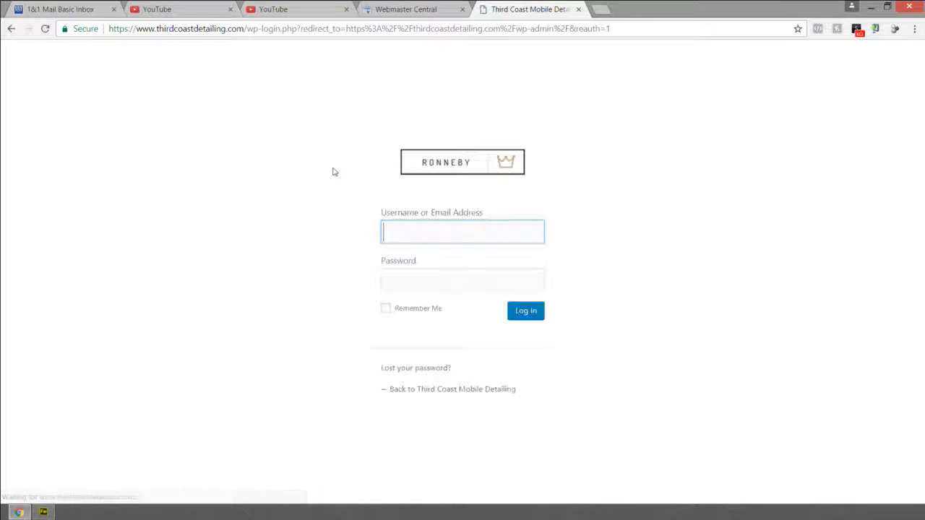
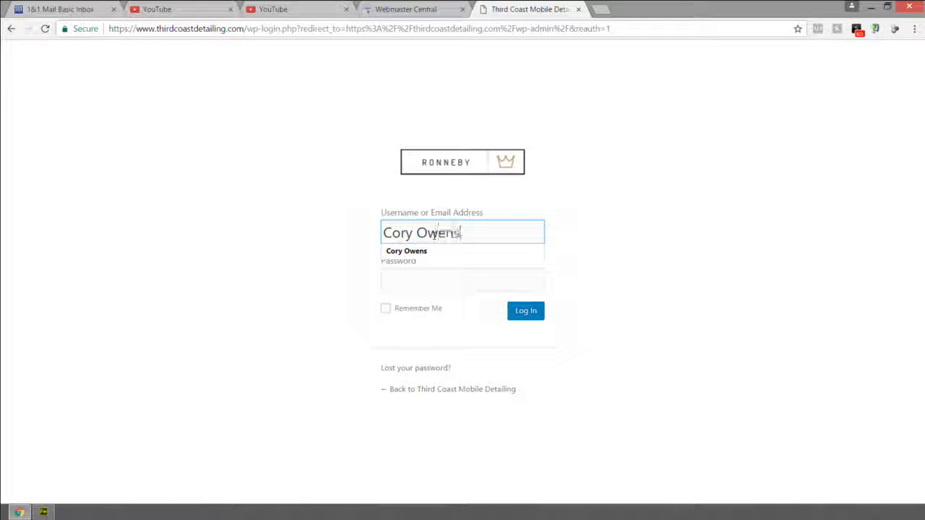
key(Tab)
text(******)
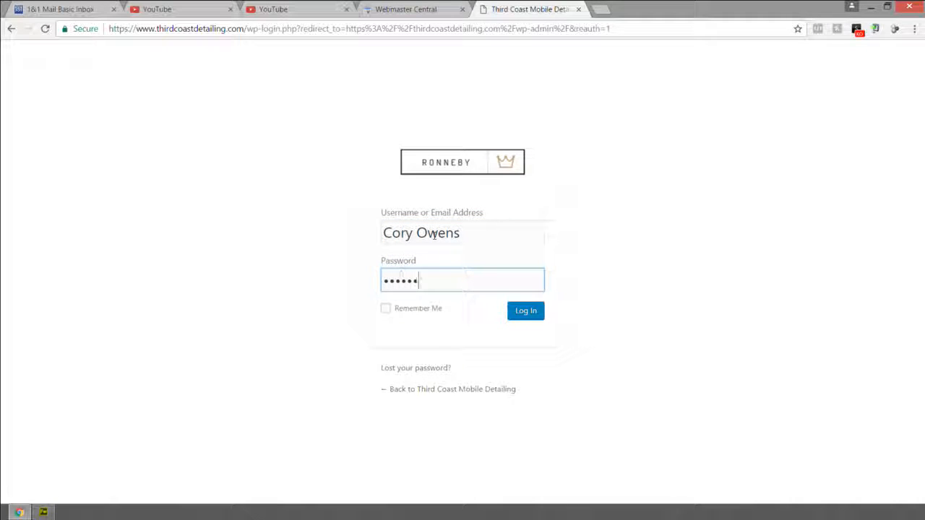
key(Return)
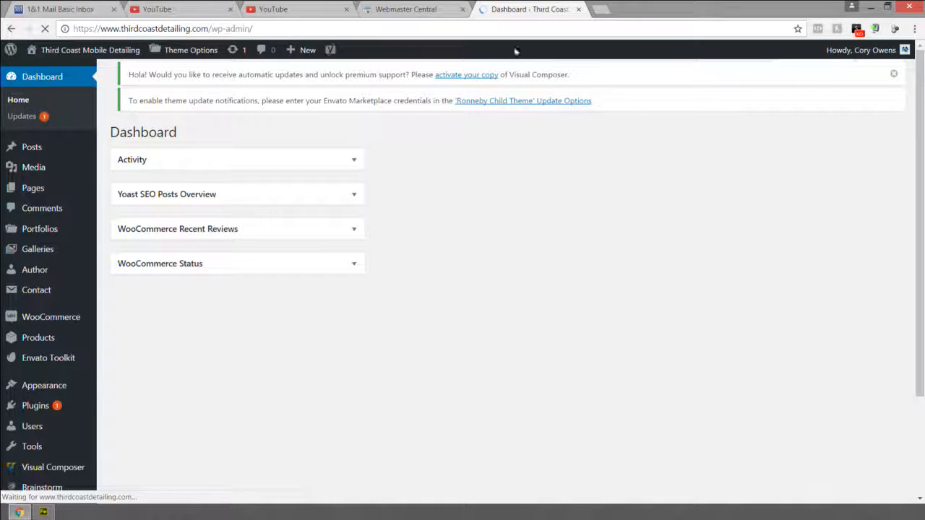
Decline saving the password and copy the verification meta tag from Webmaster Central.
click(759, 104)
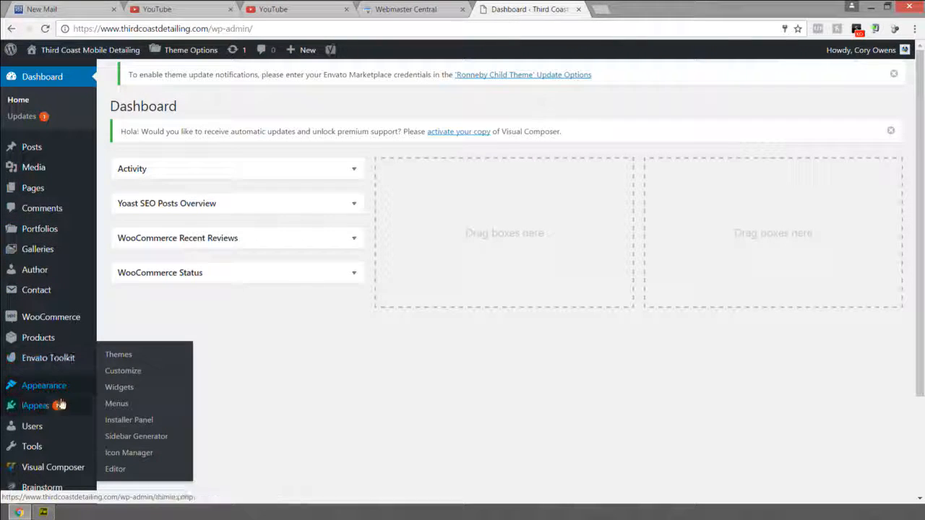
mouse_move(33, 407)
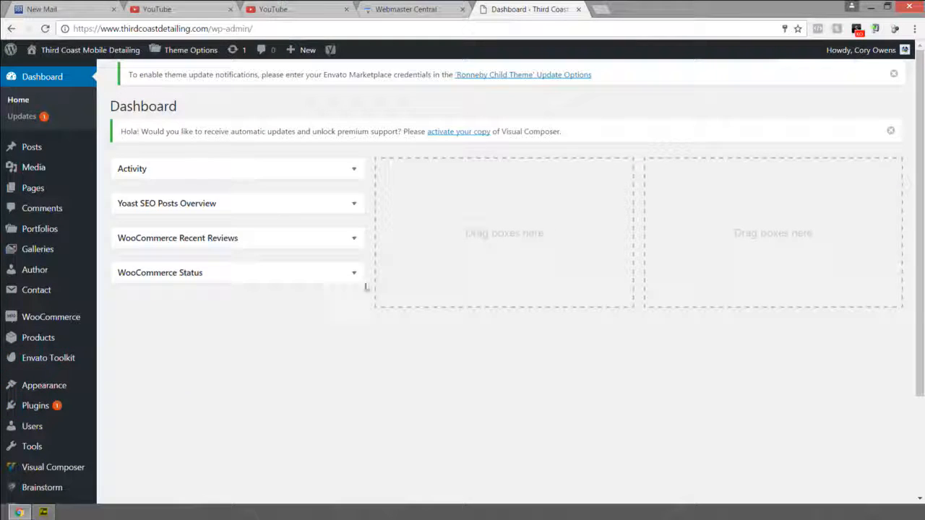
click(405, 8)
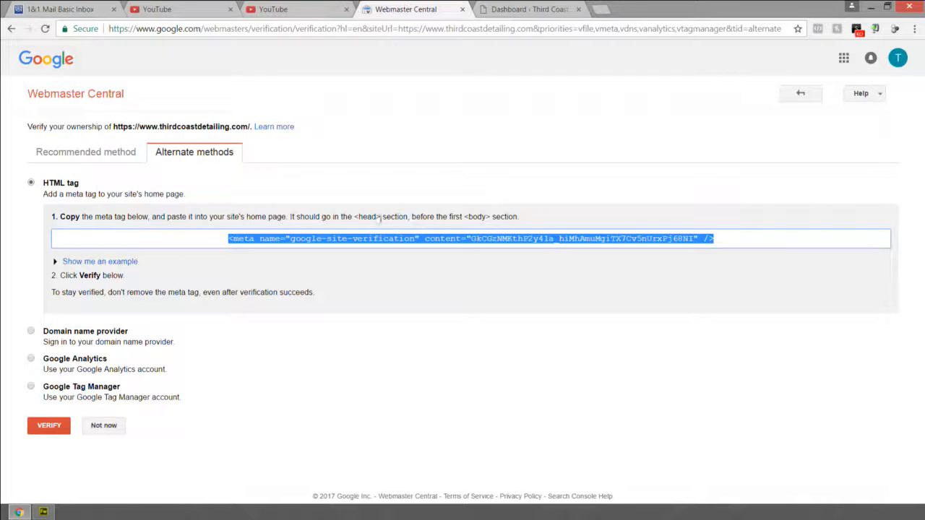
right_click(276, 246)
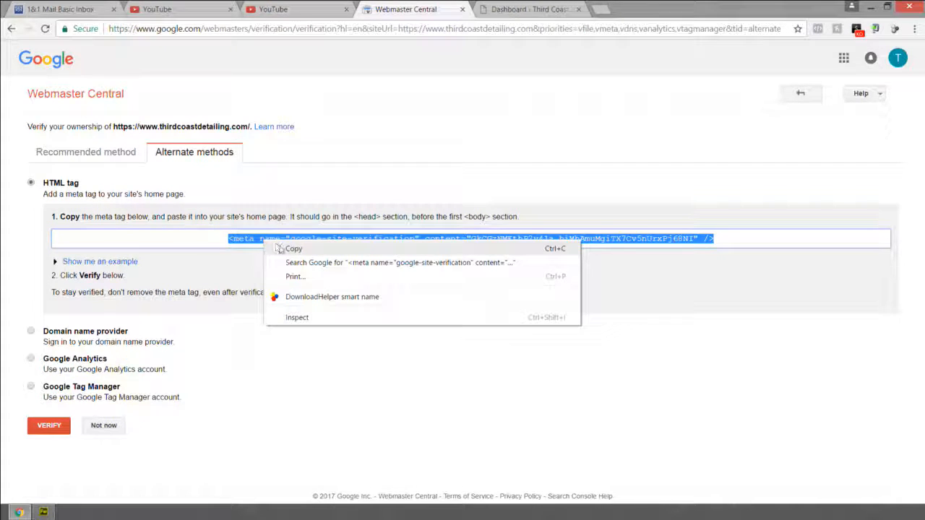
click(293, 249)
Back in WordPress, go to the Plugins page.
click(528, 9)
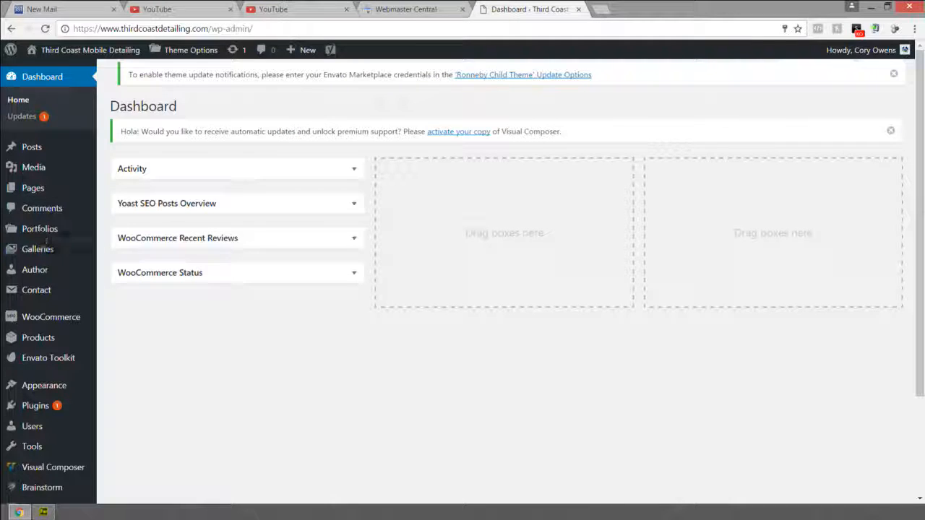
mouse_move(41, 407)
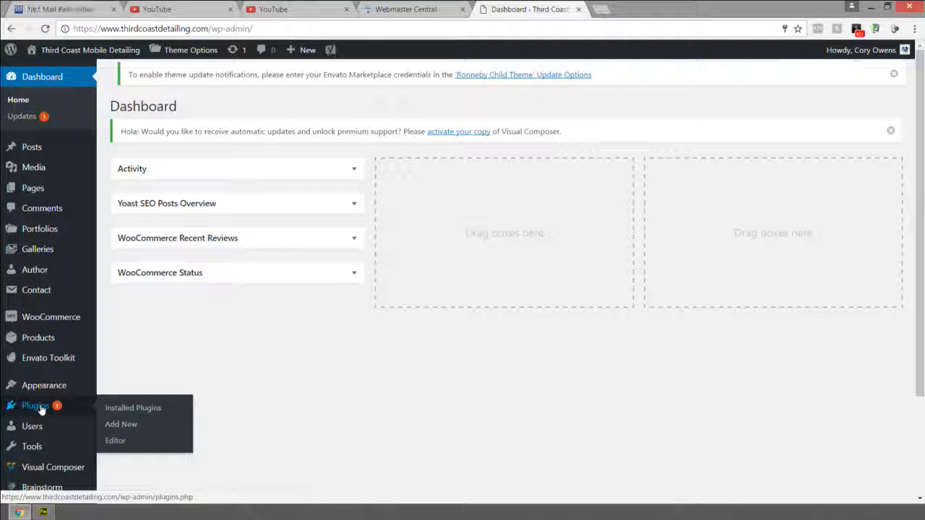
click(41, 407)
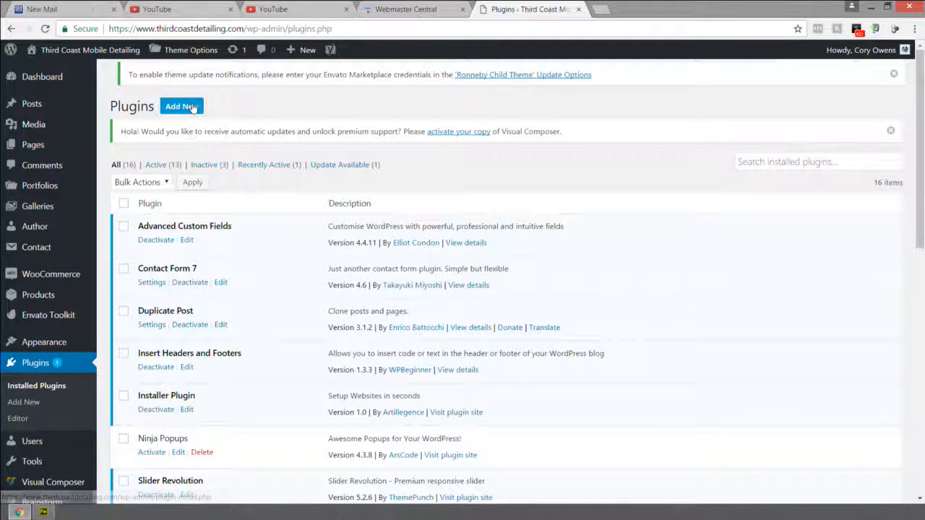
Search Add New plugins for 'insert headers and footers' and see it is already active.
click(193, 106)
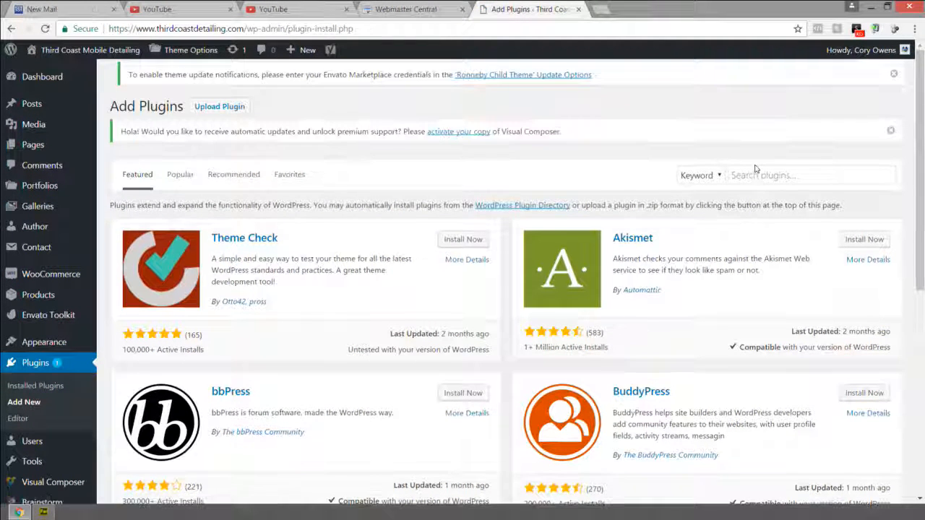
click(775, 180)
text(insert headers and footers)
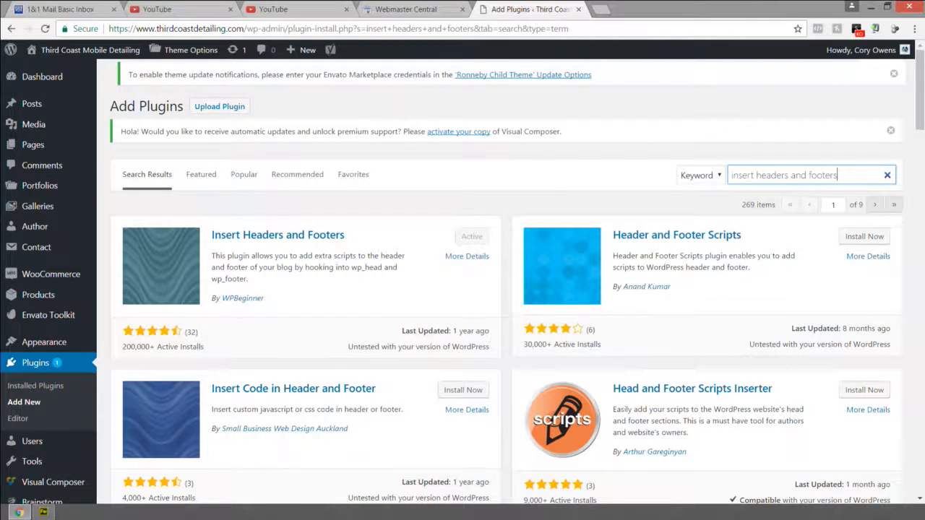
scroll(45, 359, down, 1)
scroll(45, 359, down, 2)
Return to Plugins and go to Settings > Insert Headers and Footers.
click(42, 219)
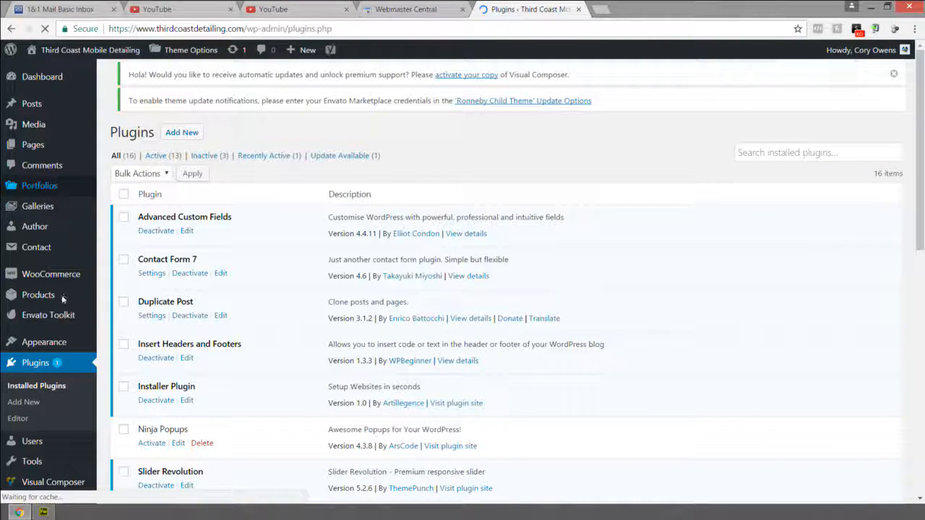
scroll(47, 376, down, 7)
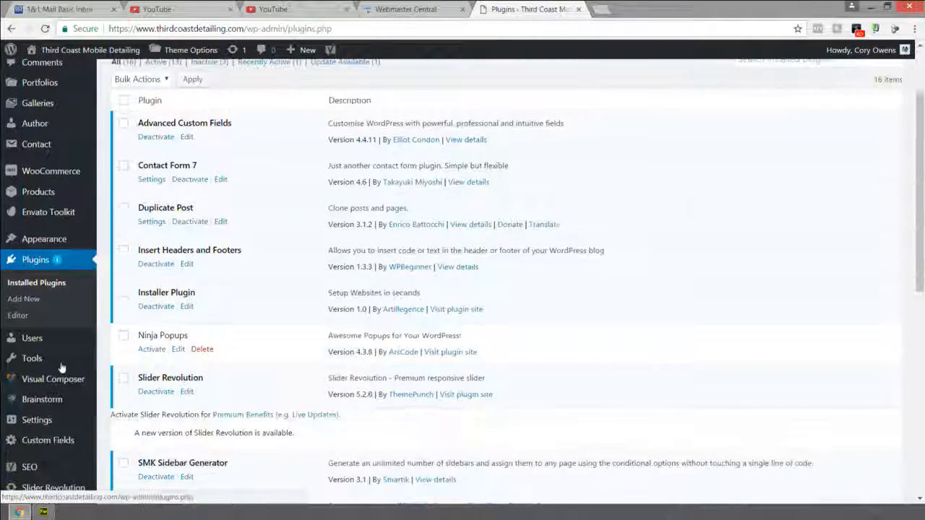
click(44, 382)
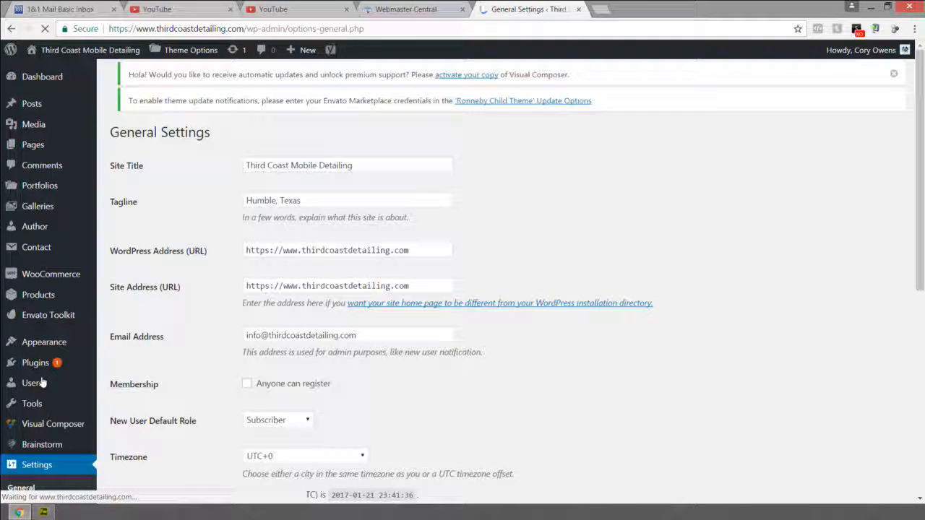
scroll(54, 444, down, 5)
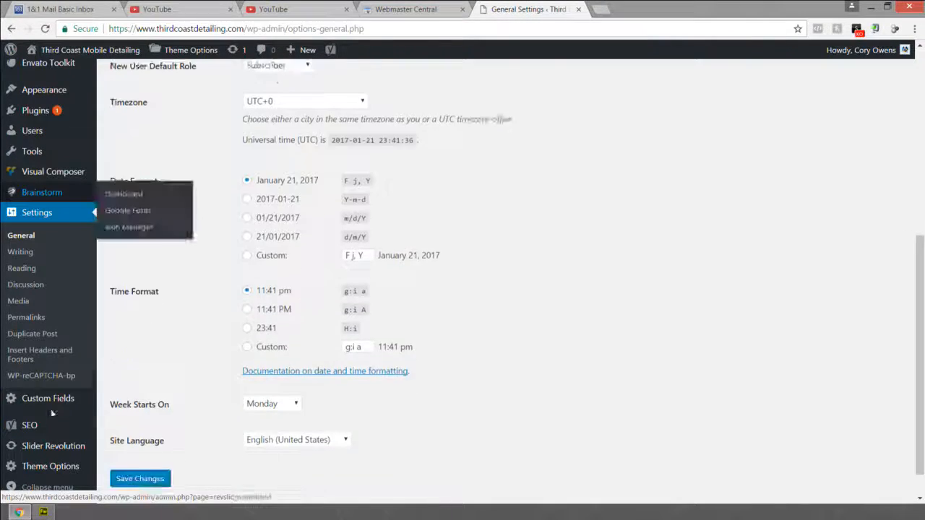
click(30, 354)
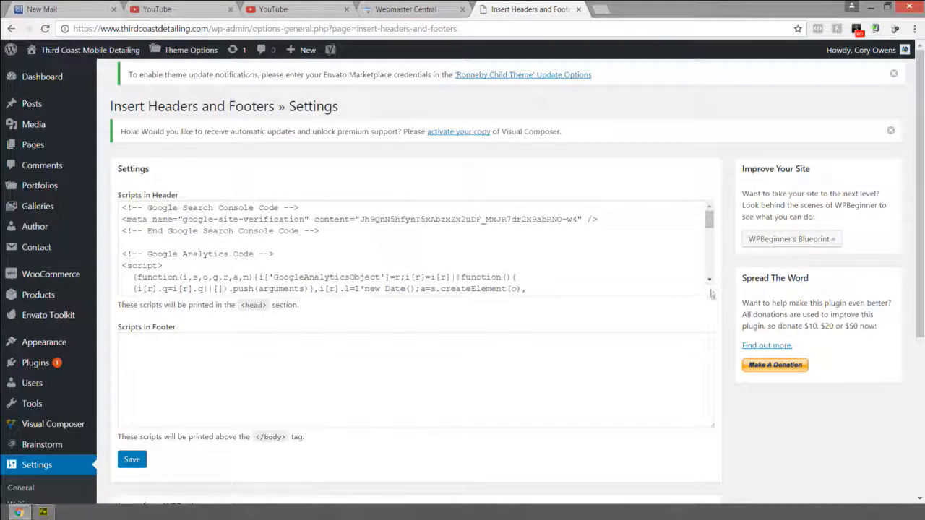
Enlarge Scripts in Header and paste the new google-site-verification tag after the Search Console block.
drag(712, 295, 747, 518)
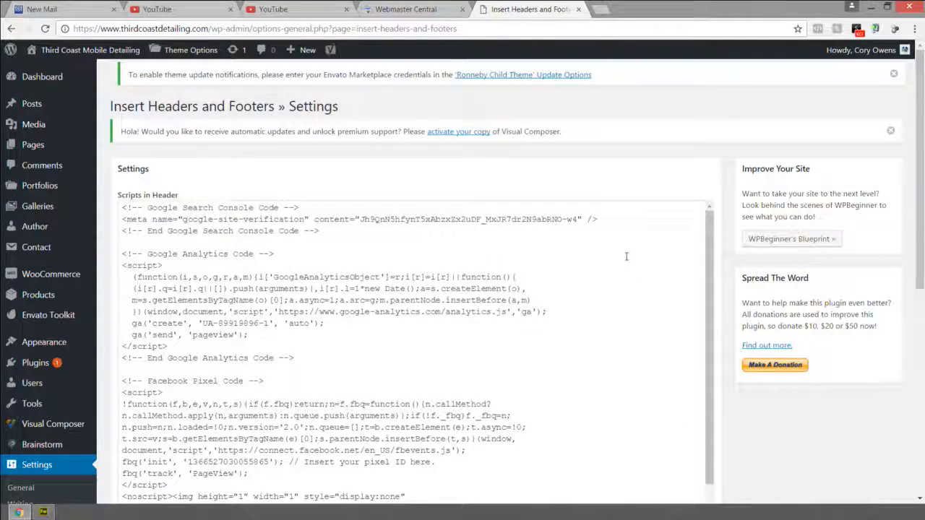
scroll(600, 195, down, 3)
scroll(600, 195, down, 3)
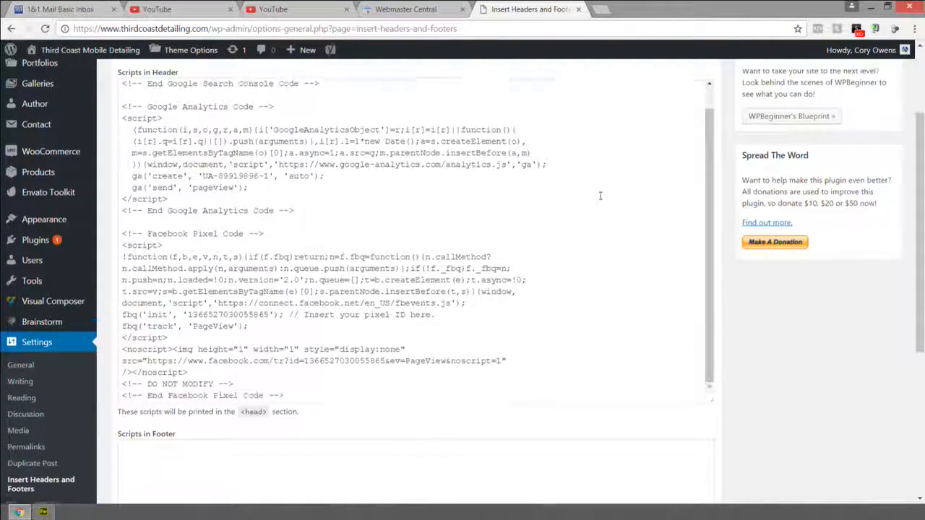
click(321, 154)
scroll(289, 154, up, 5)
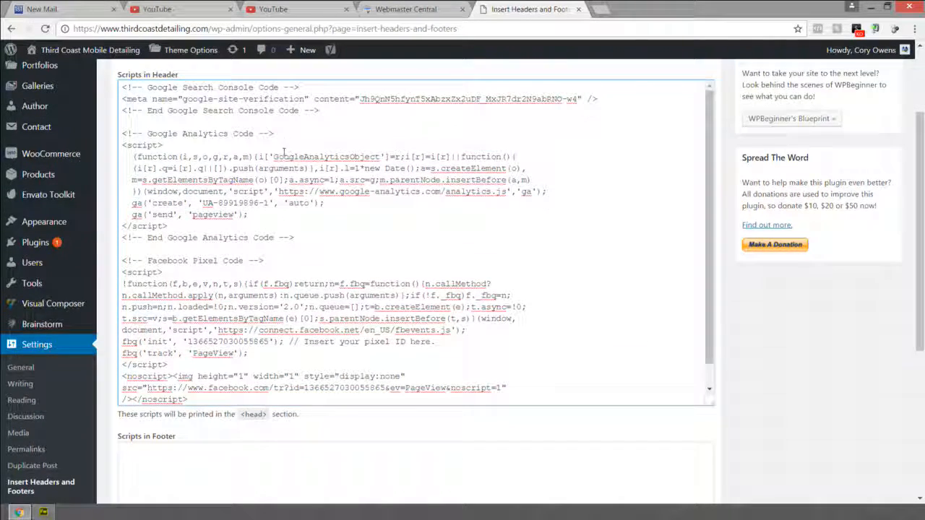
click(401, 171)
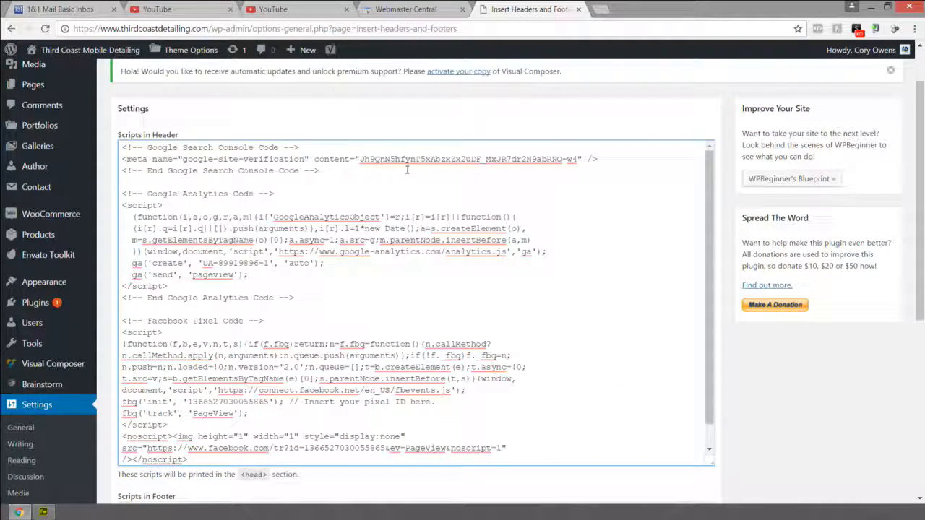
key(Return)
key(Return)
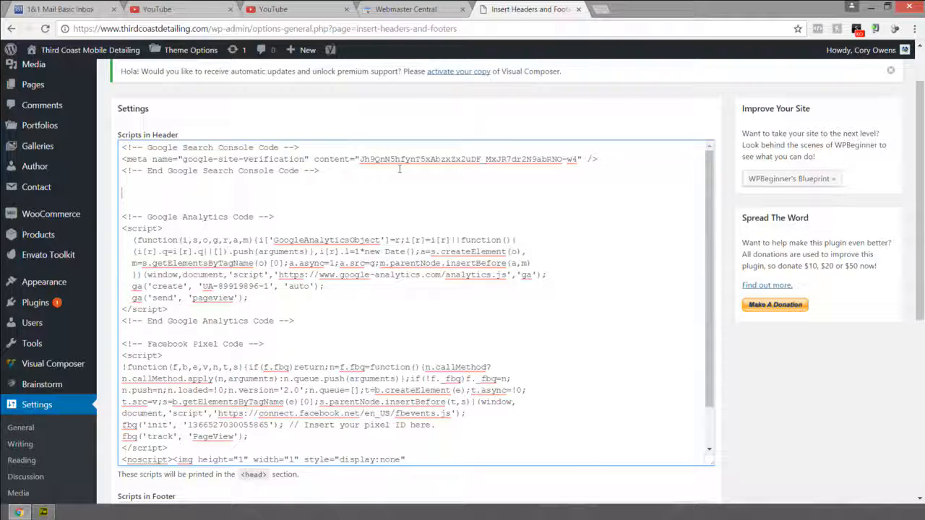
key(ctrl+v)
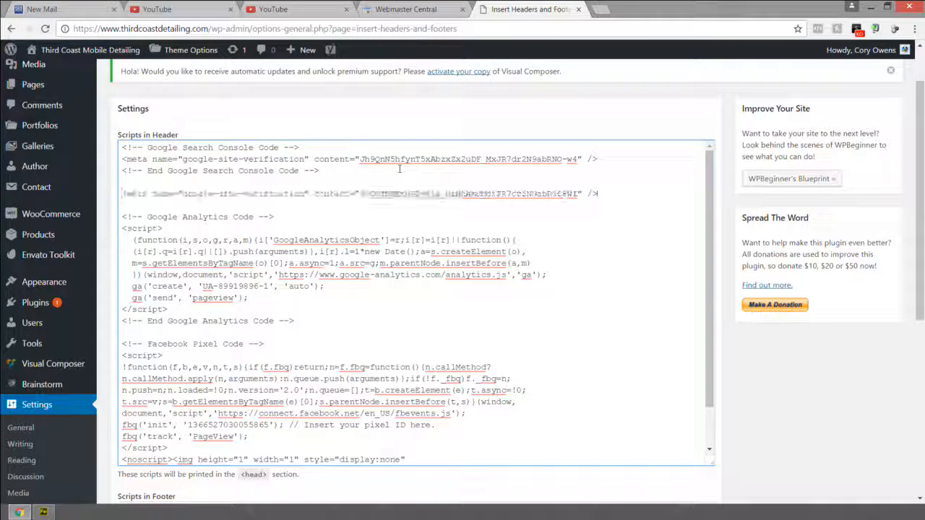
Wrap the new tag with copies of the Google Search Console Code opening and End comments.
drag(399, 170, 122, 170)
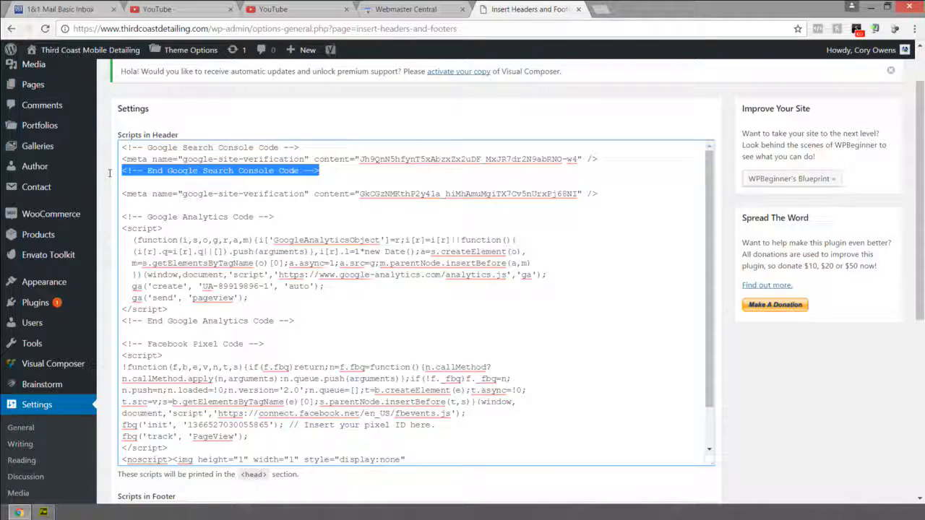
click(172, 205)
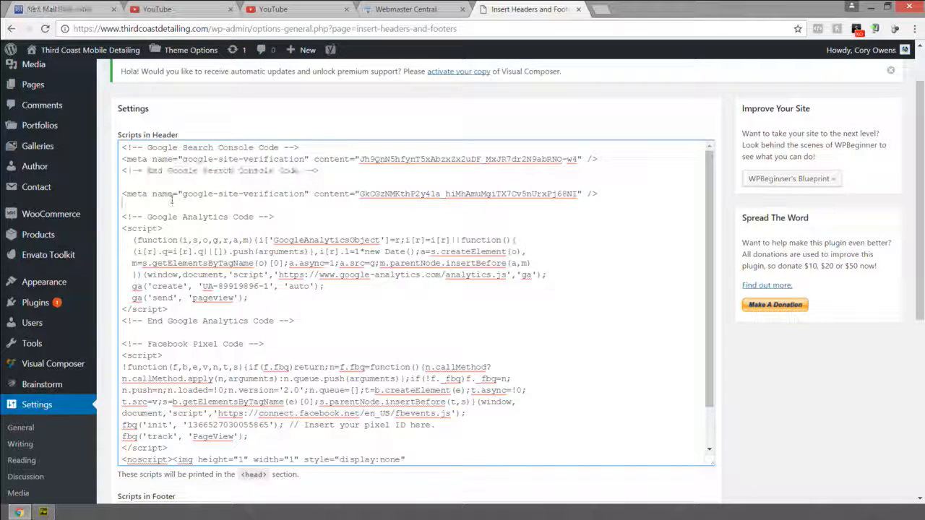
key(ctrl+v)
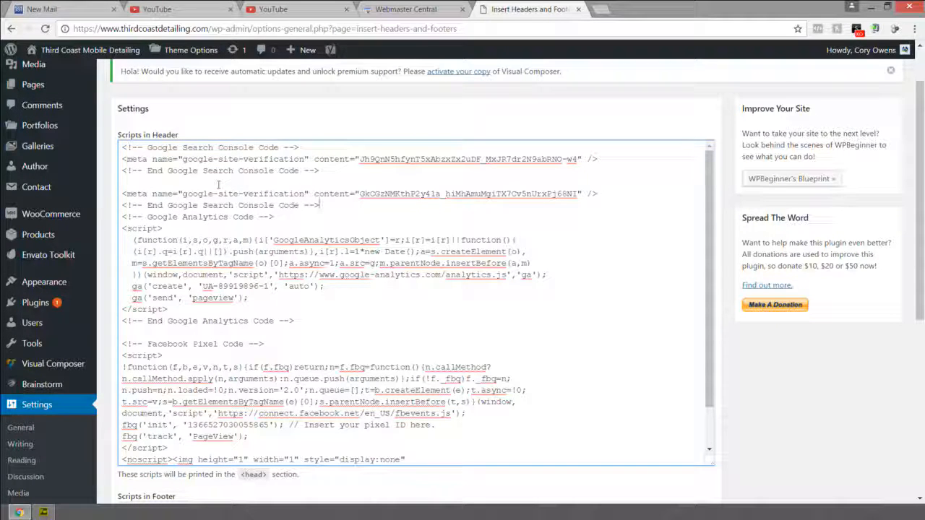
key(Return)
drag(279, 147, 105, 137)
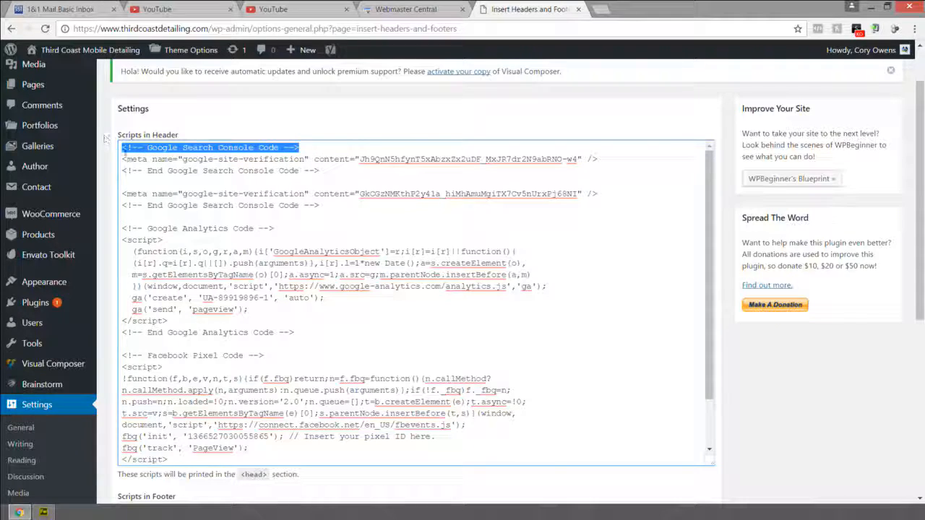
click(175, 183)
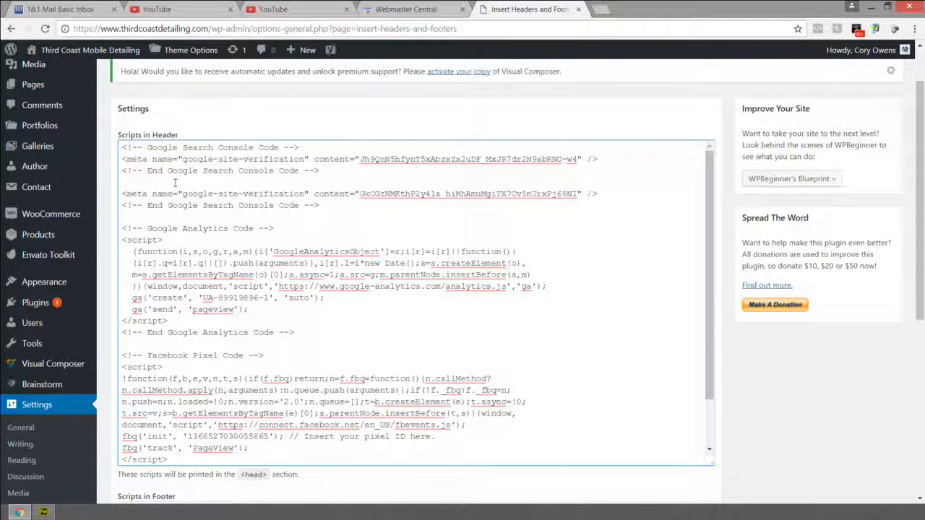
key(Return)
text(<!-- Google Search Console Code -->)
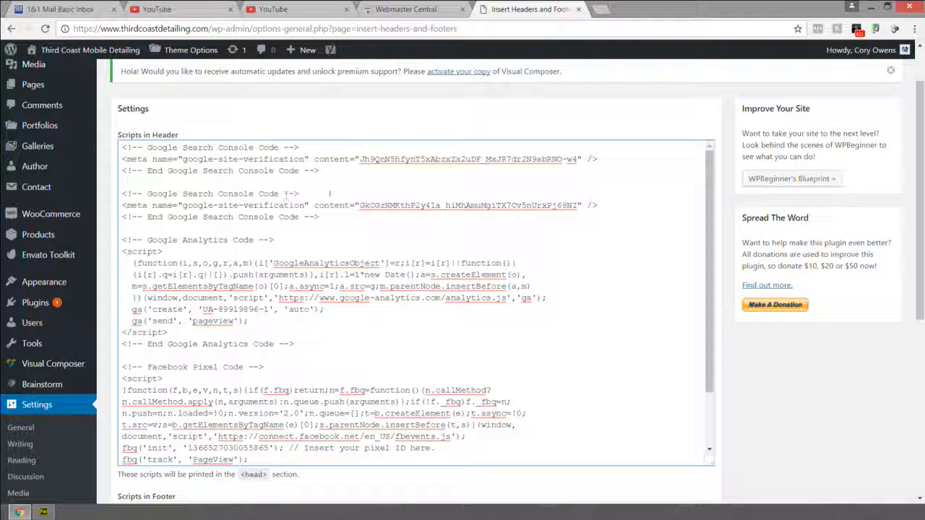
Label the new Search Console comment lines 'Third Coast Account' and save the header scripts.
drag(314, 198, 118, 195)
drag(307, 194, 127, 189)
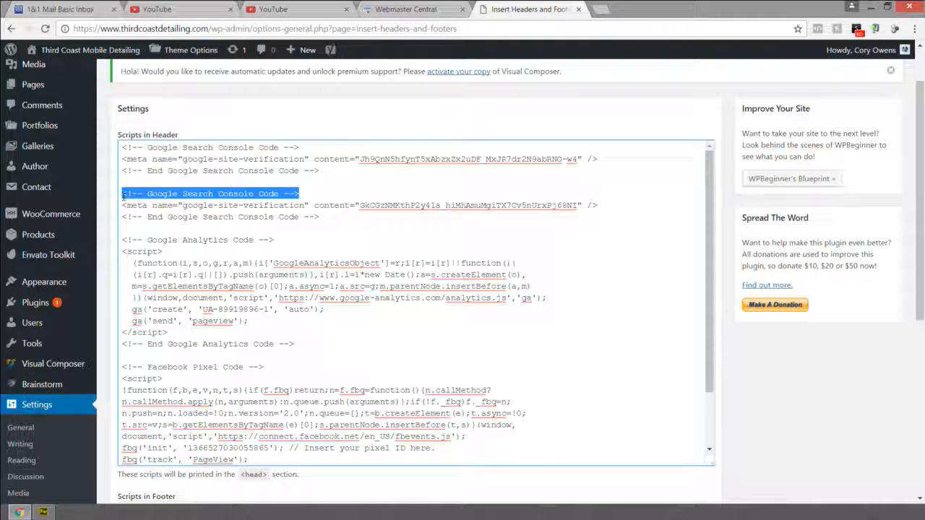
click(123, 195)
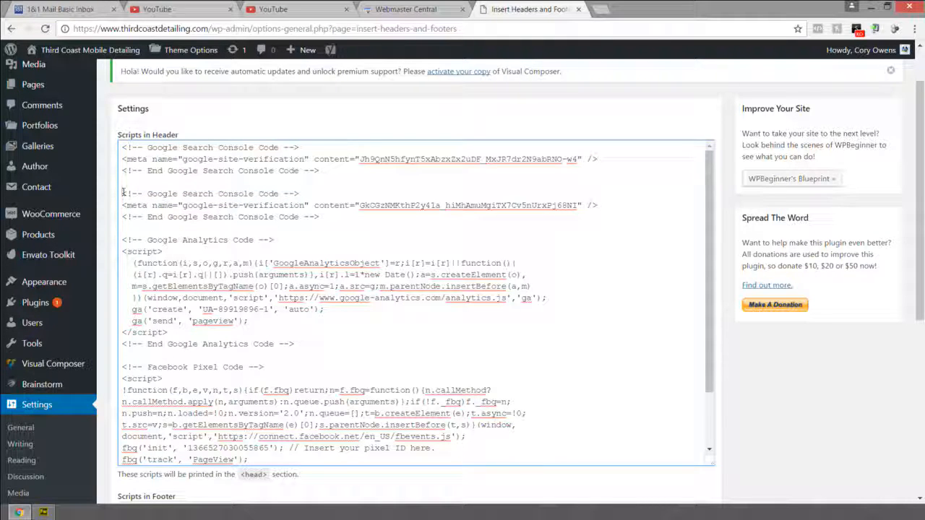
drag(124, 194, 135, 193)
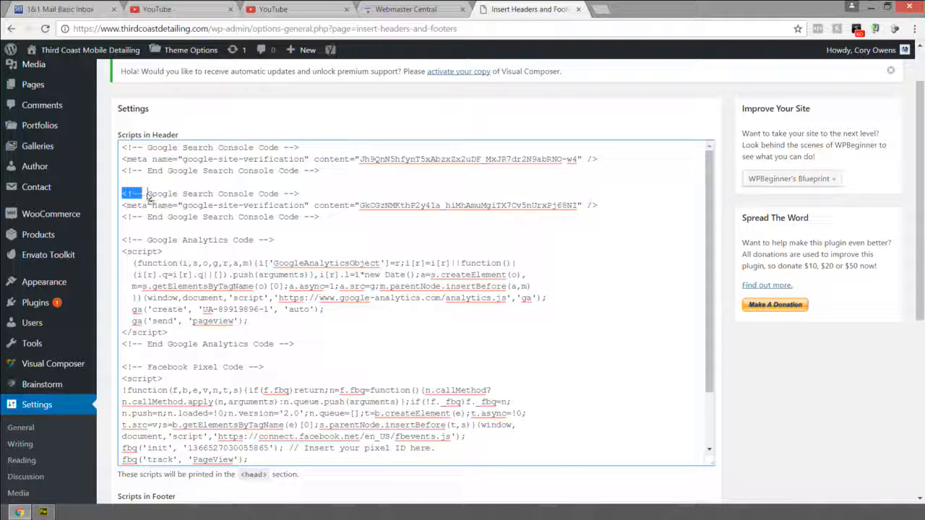
drag(147, 194, 269, 194)
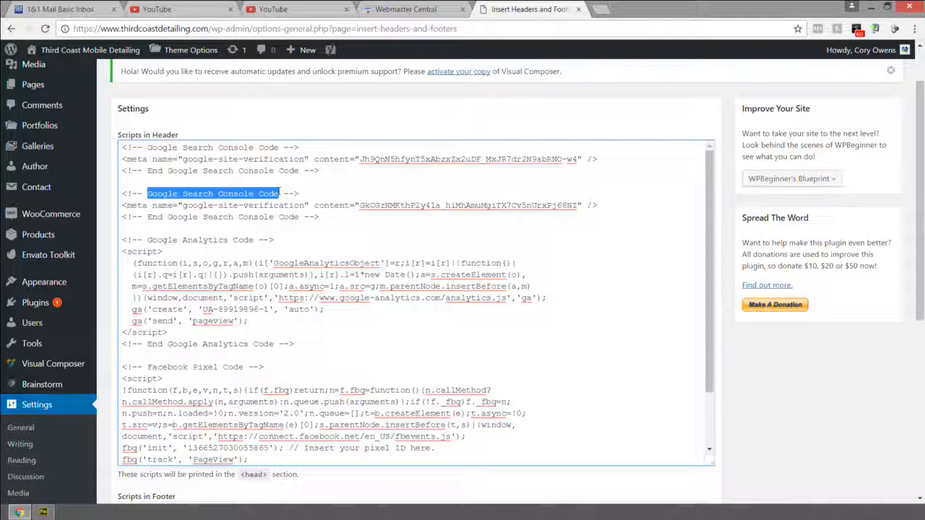
drag(283, 194, 120, 197)
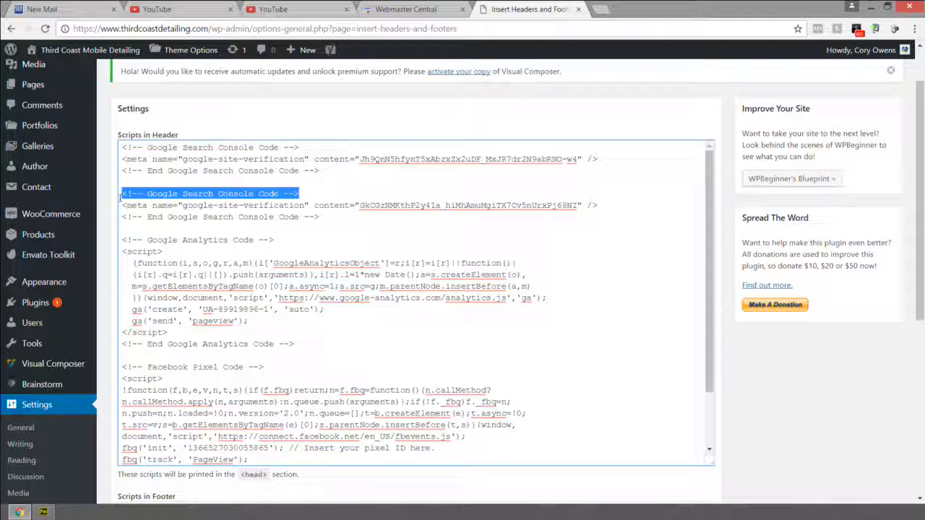
click(135, 195)
drag(326, 219, 112, 231)
drag(376, 214, 97, 224)
click(153, 217)
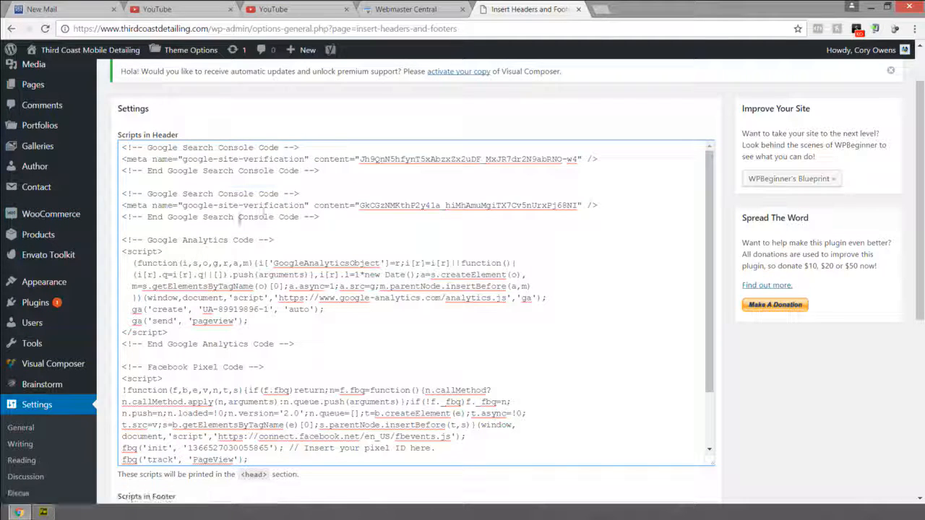
double_click(154, 217)
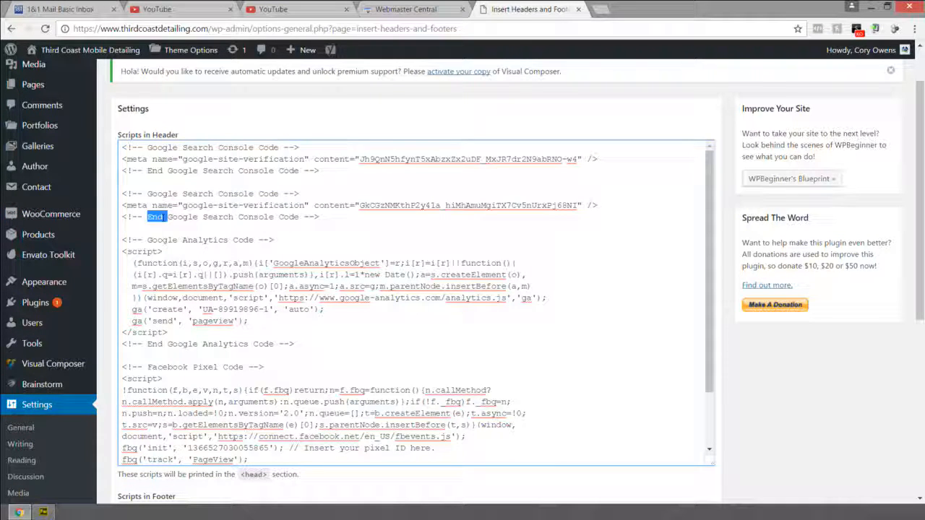
click(150, 217)
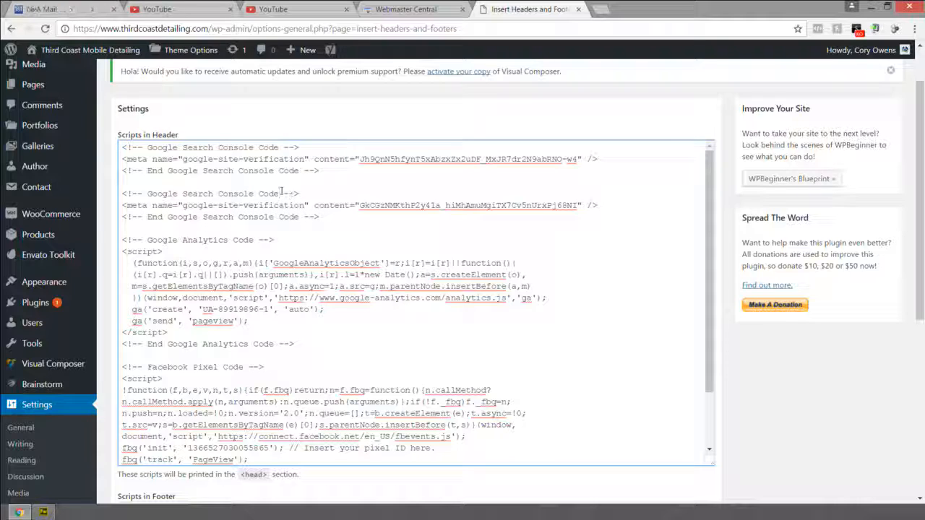
text(Third Coast Account)
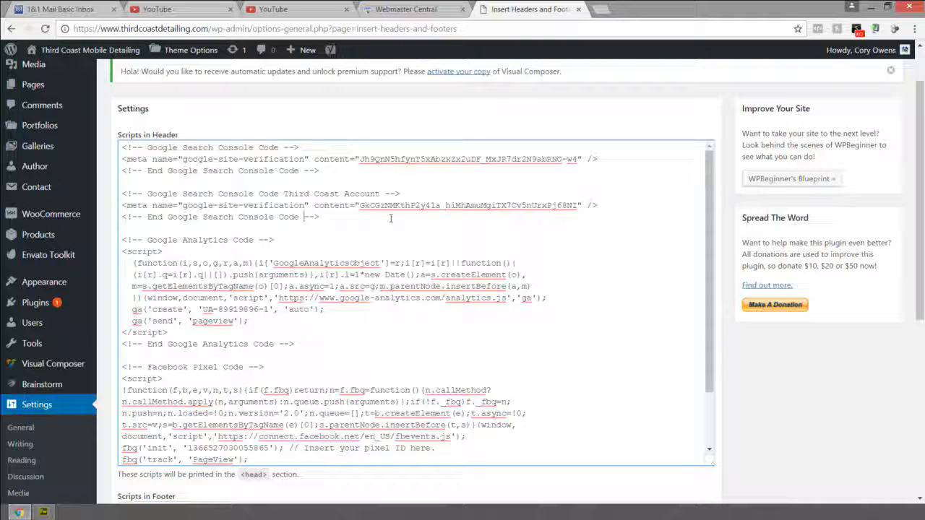
text(Third Coast Account)
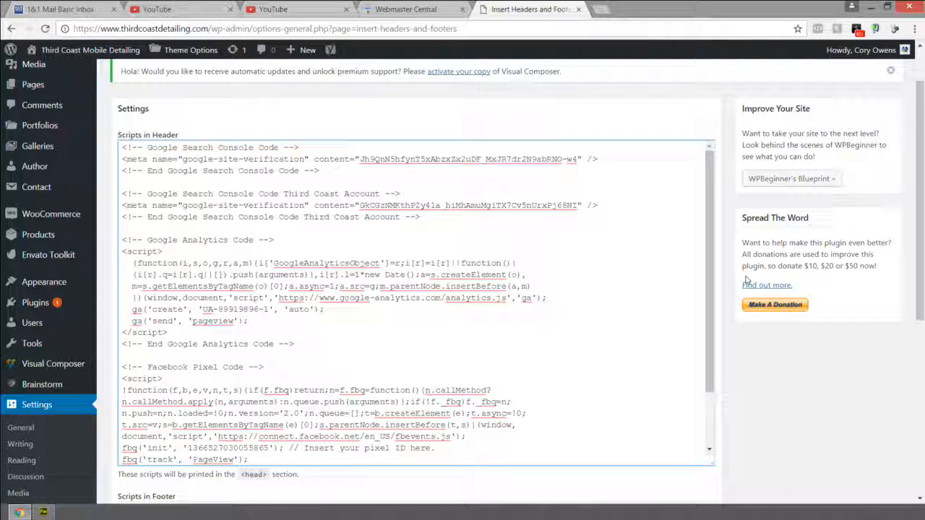
scroll(711, 279, down, 3)
click(133, 450)
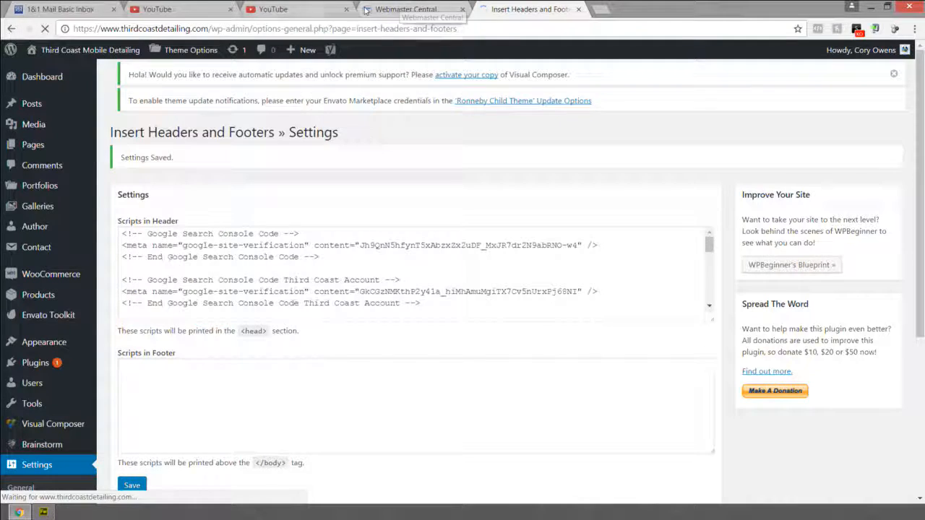
click(401, 8)
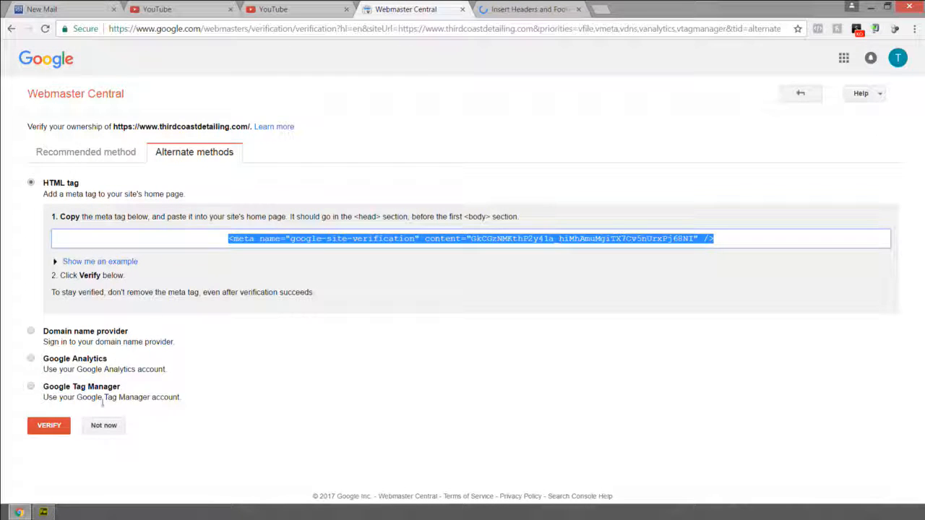
click(49, 425)
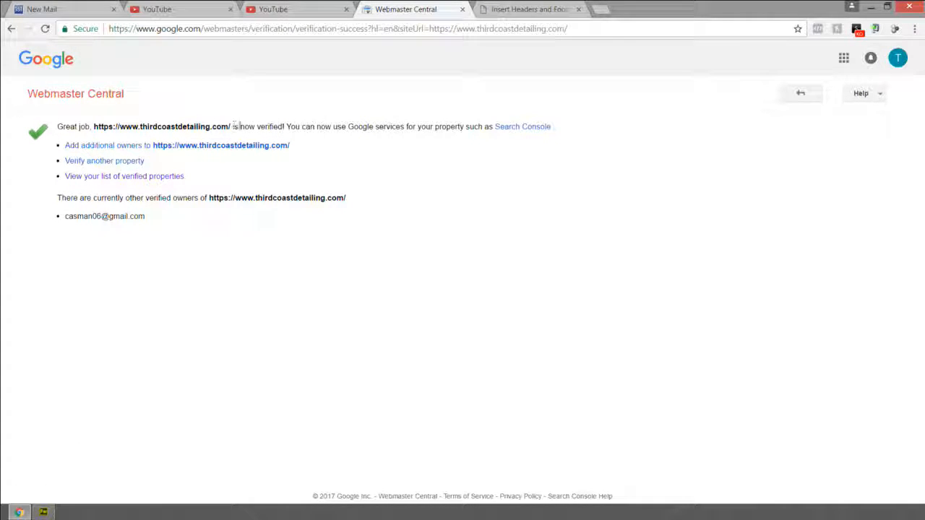
click(88, 161)
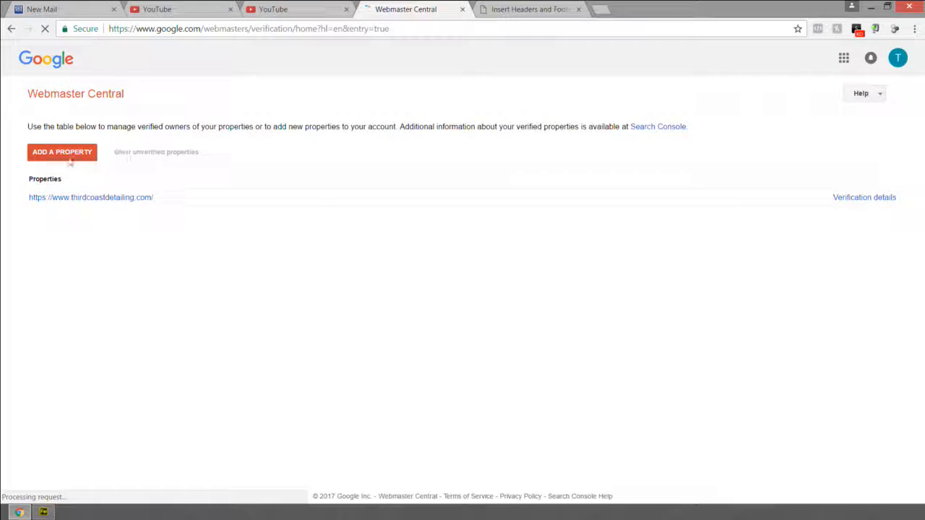
click(70, 158)
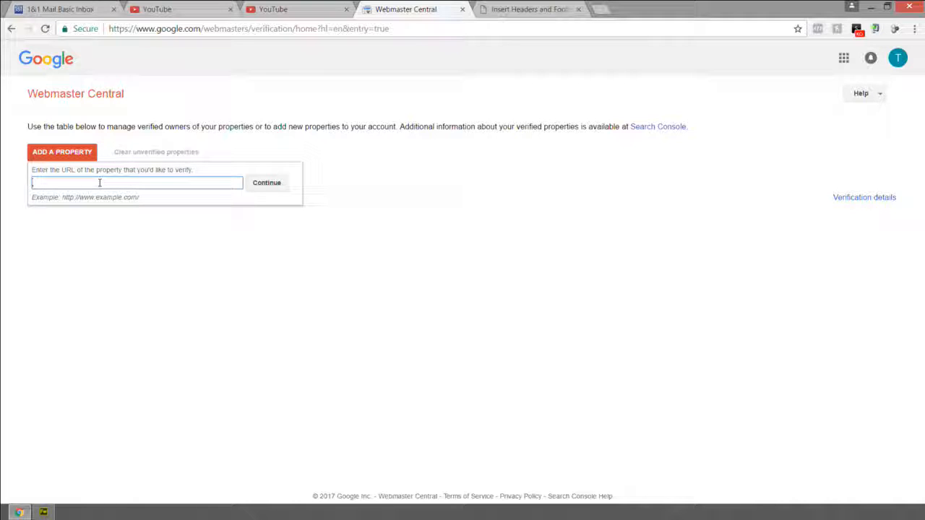
text(ttp://www)
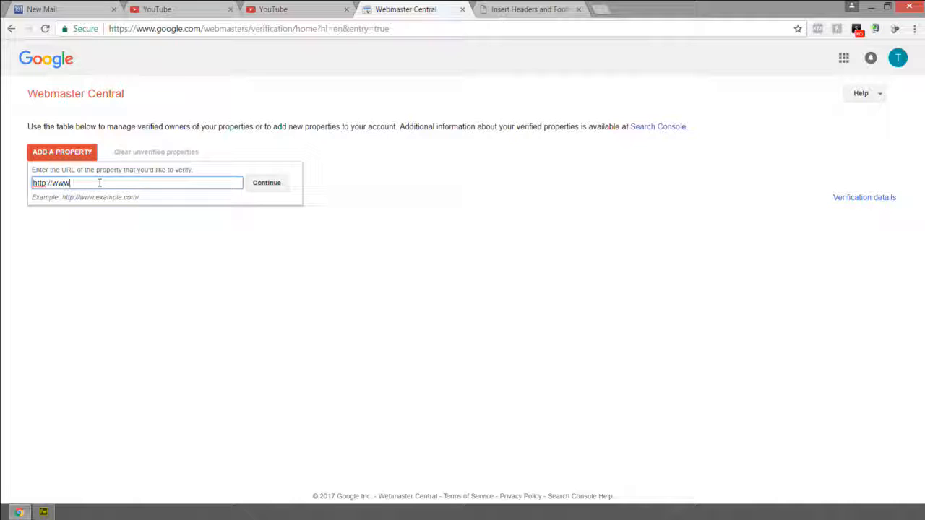
text(.thirdco)
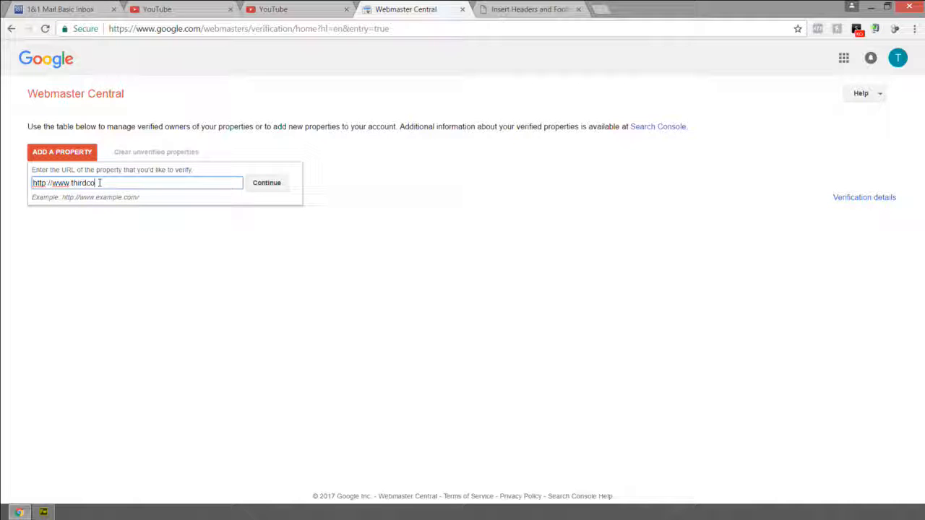
text(astdetailing.com)
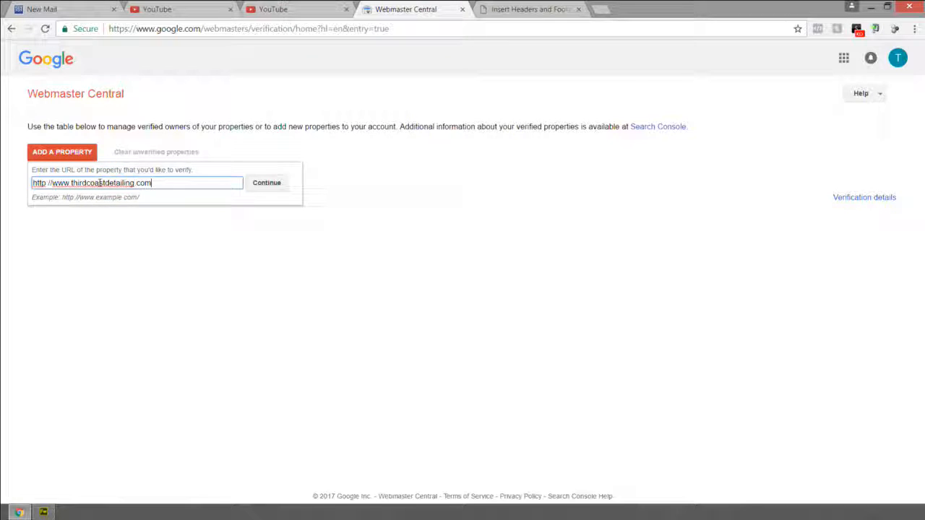
click(264, 184)
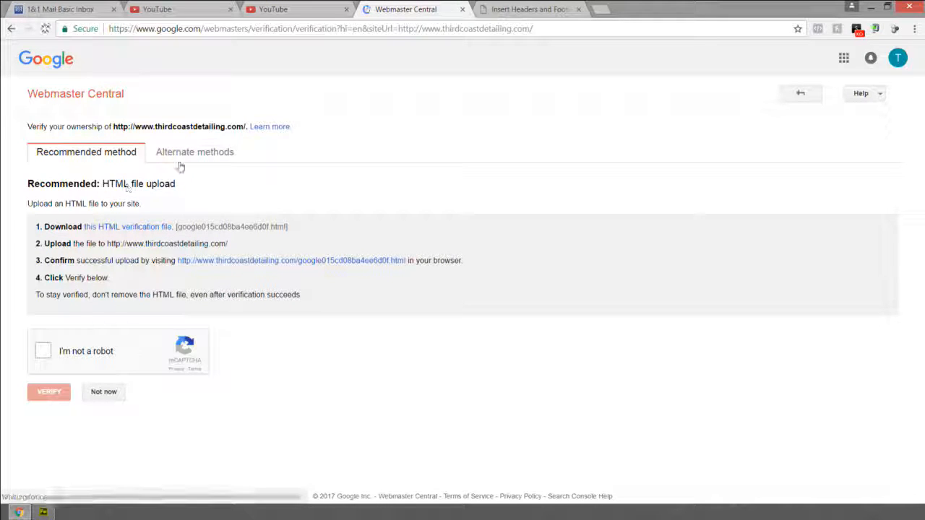
click(181, 154)
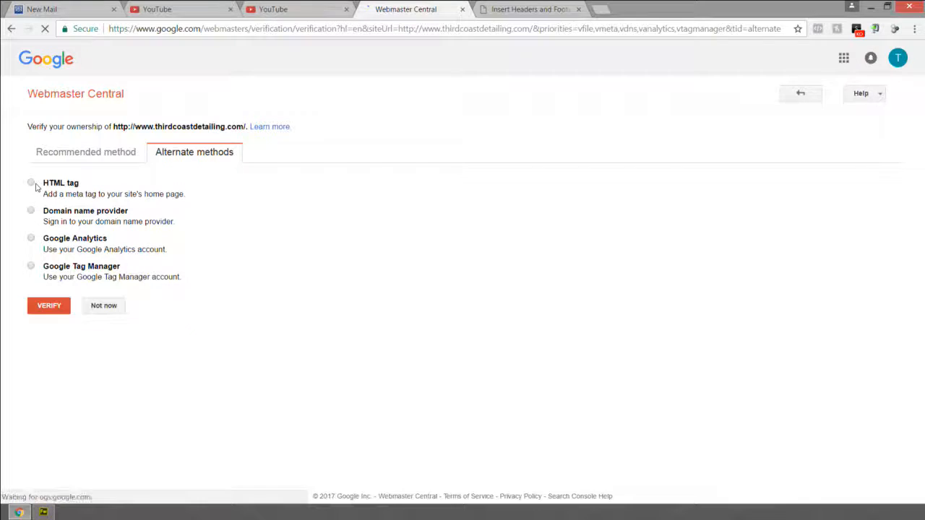
click(31, 184)
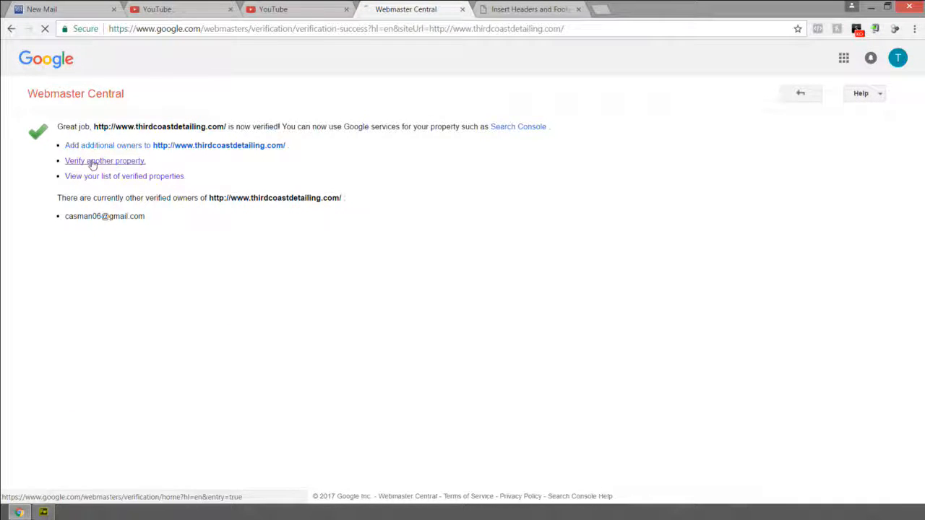
click(93, 162)
click(70, 157)
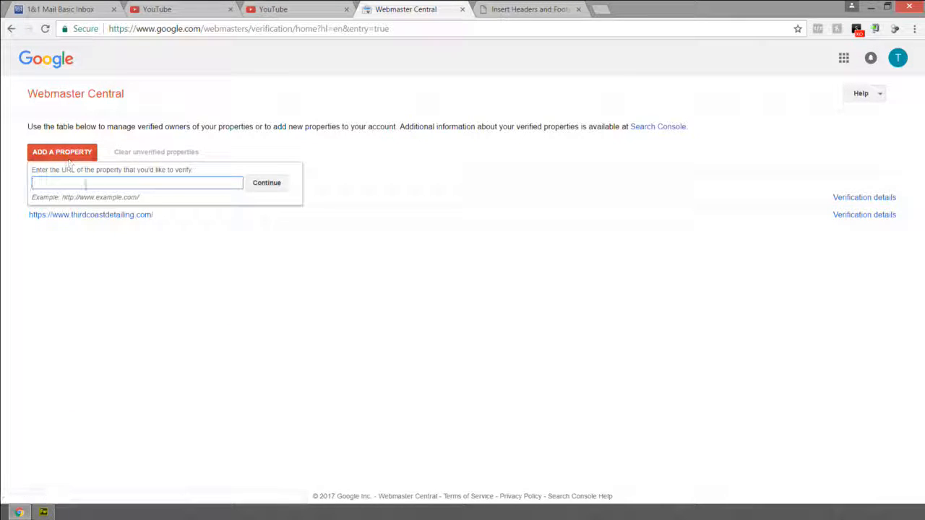
text(htt)
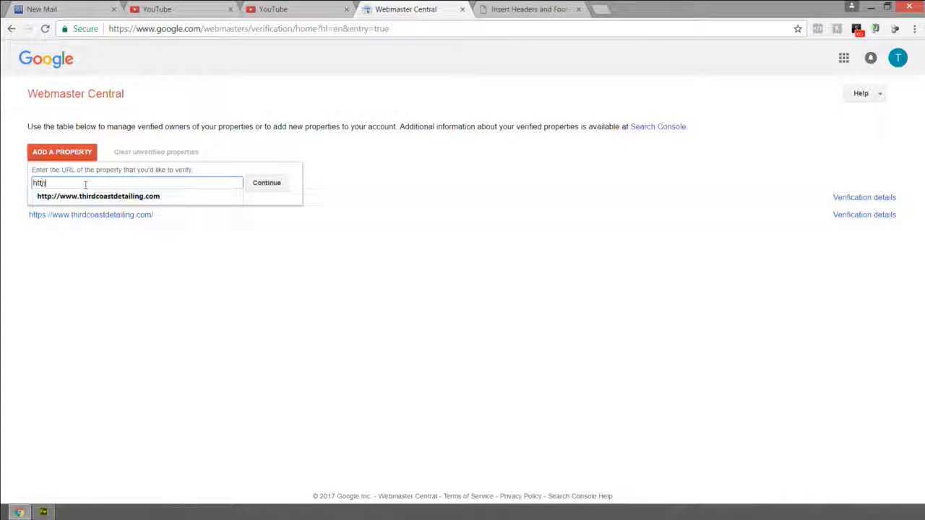
text(ps://)
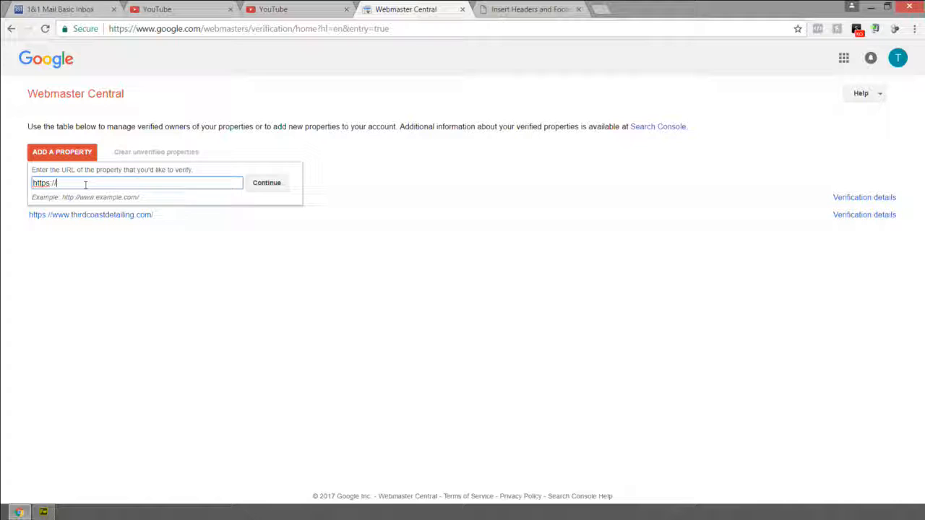
text(thirdcoastdetailing)
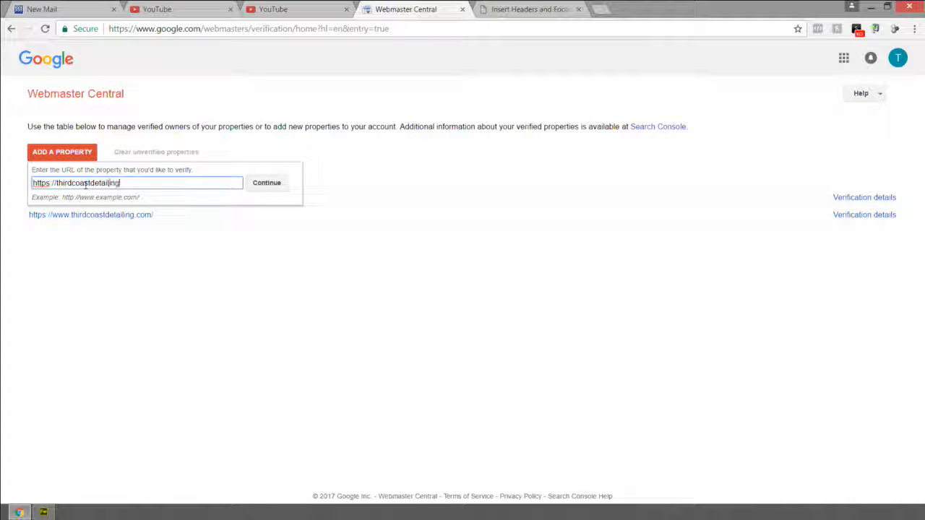
text(.com/)
click(267, 184)
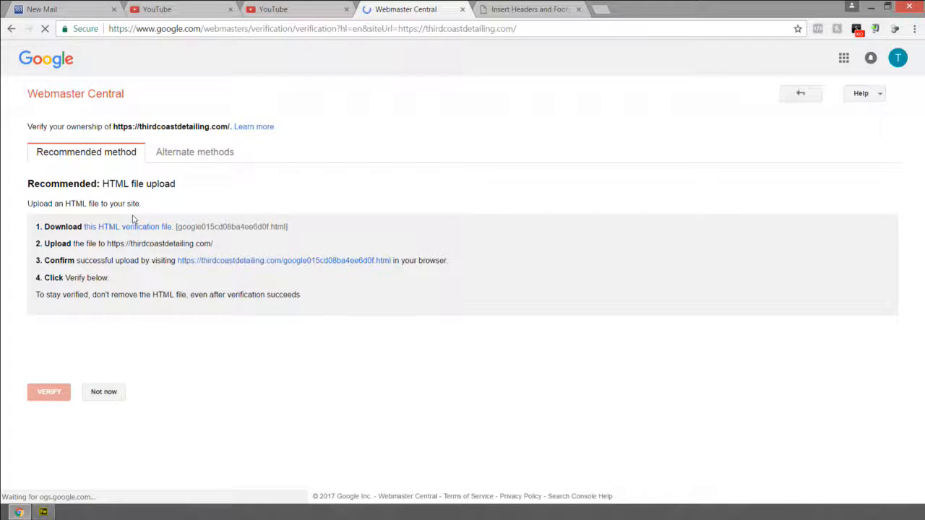
click(188, 154)
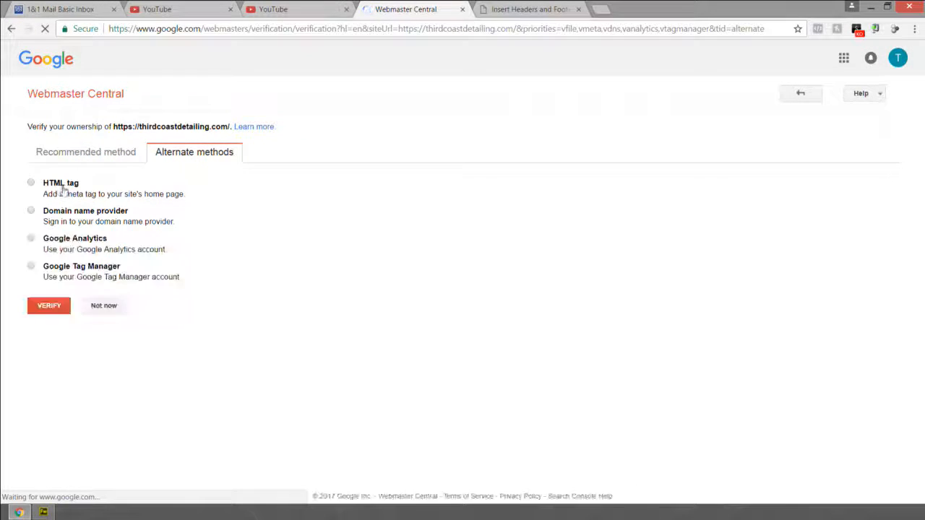
click(49, 185)
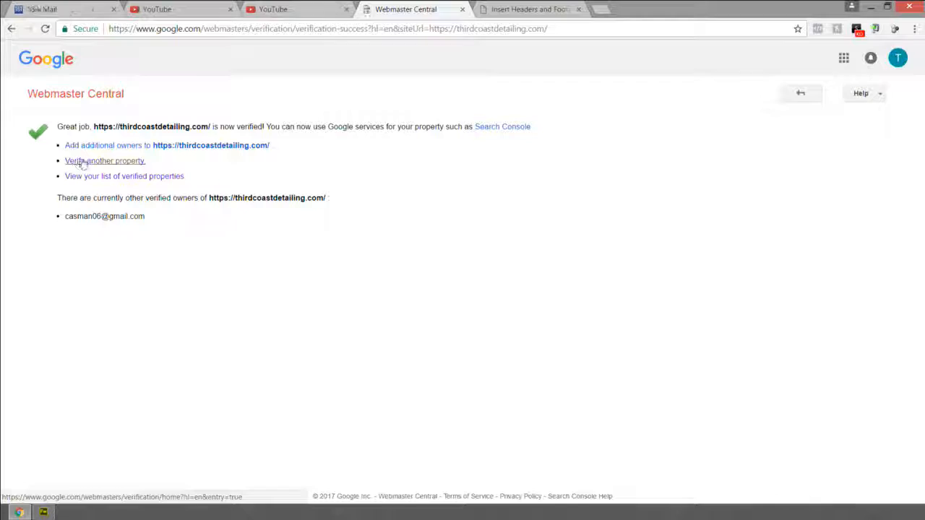
click(82, 162)
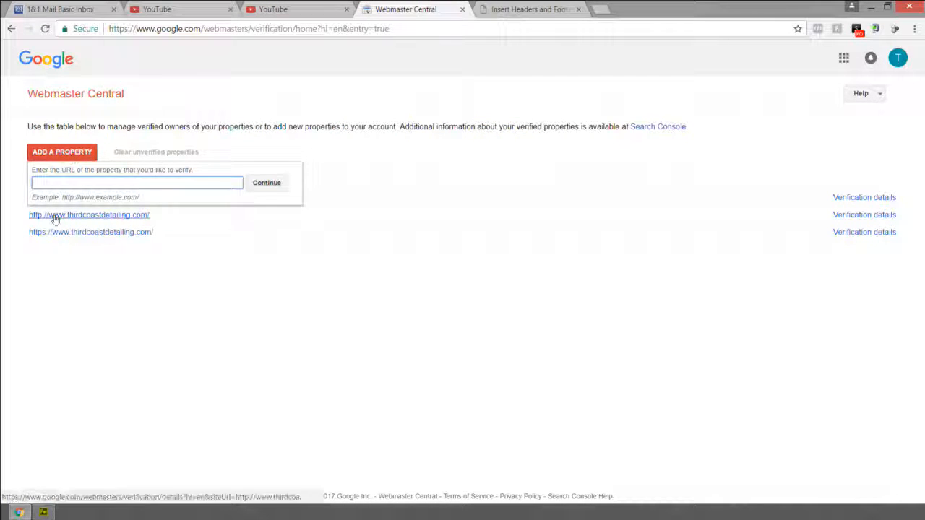
click(113, 248)
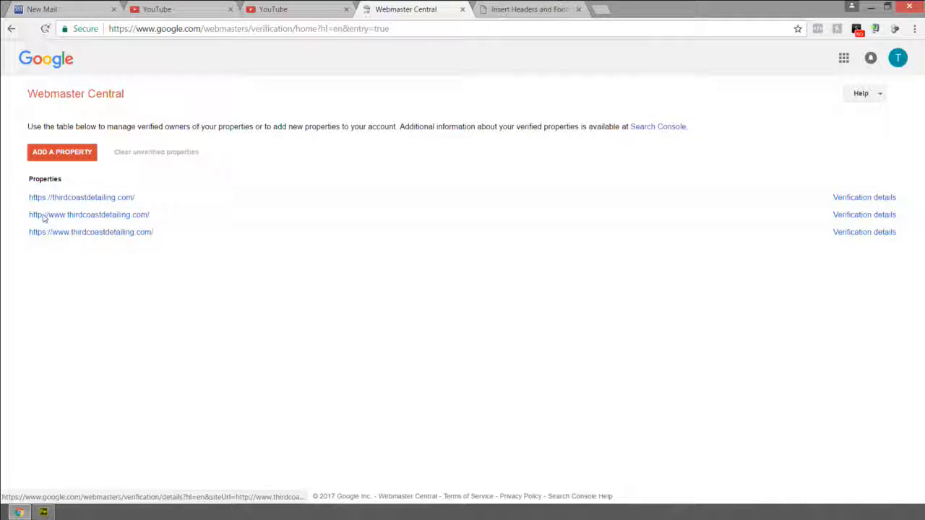
click(62, 153)
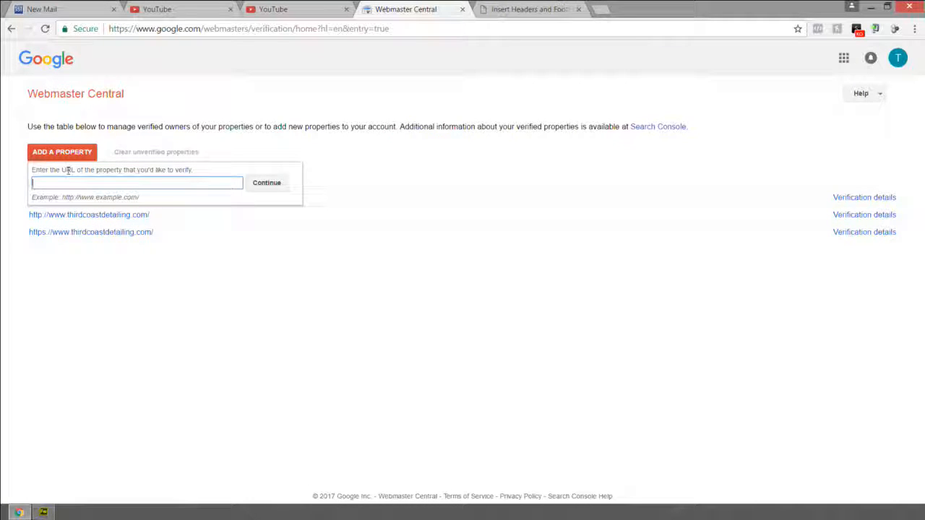
text(http://www.thirdcoastdetailing.com)
click(137, 288)
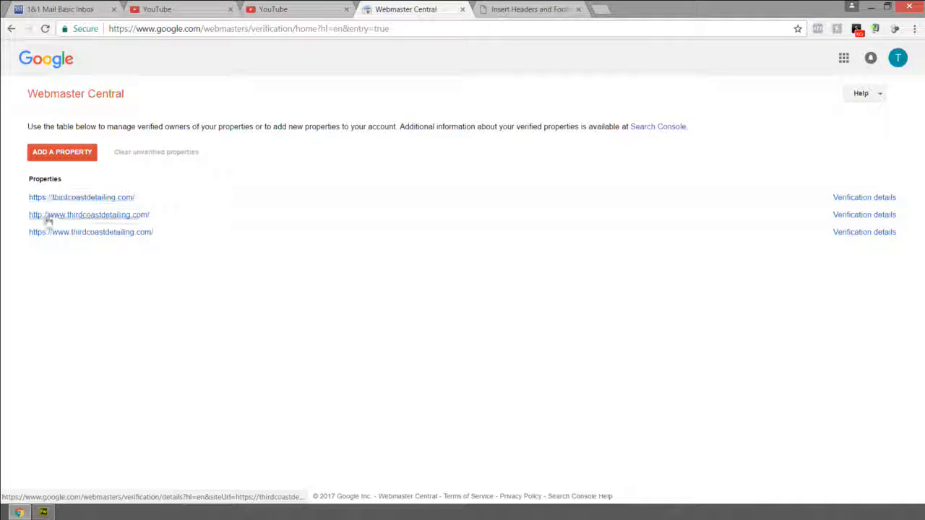
click(62, 156)
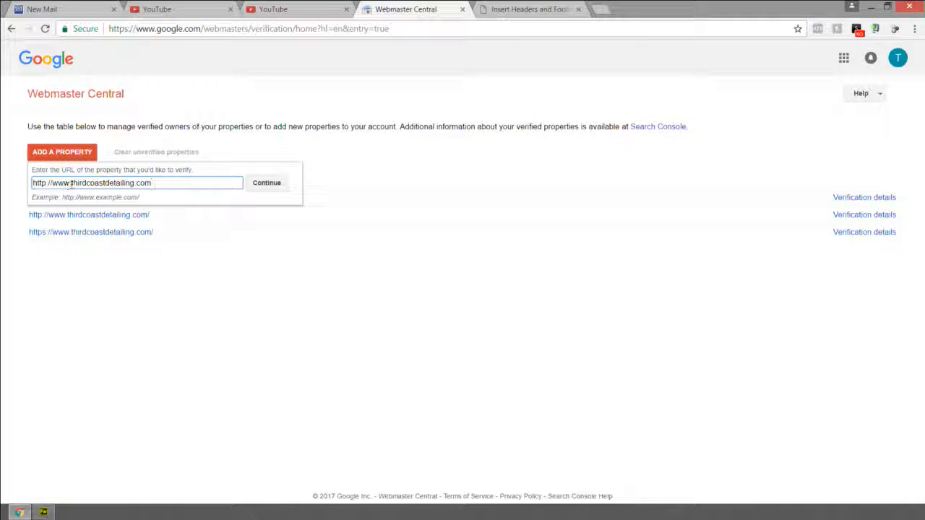
click(68, 185)
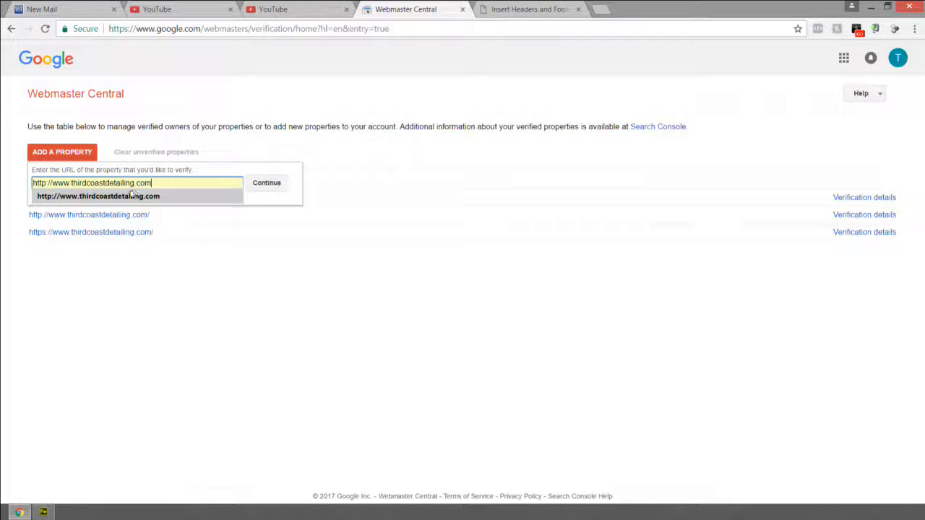
double_click(70, 183)
key(ctrl+a)
click(71, 183)
key(BackSpace)
key(BackSpace)
key(BackSpace)
key(BackSpace)
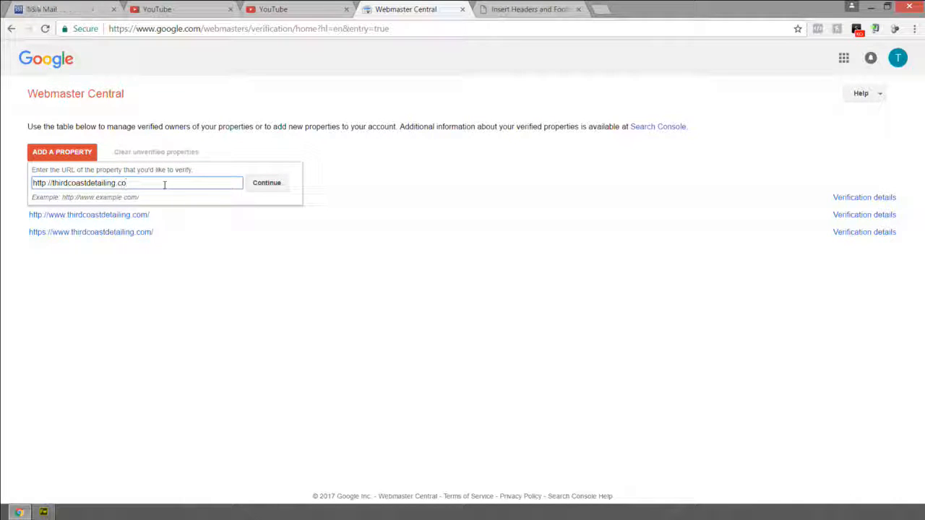
key(Return)
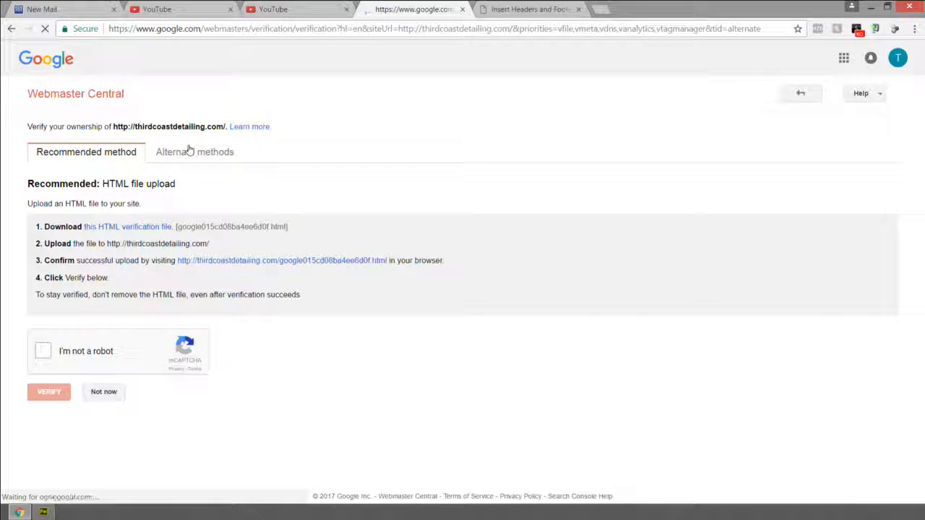
Verify it with the HTML tag method and check all four properties are listed.
click(189, 152)
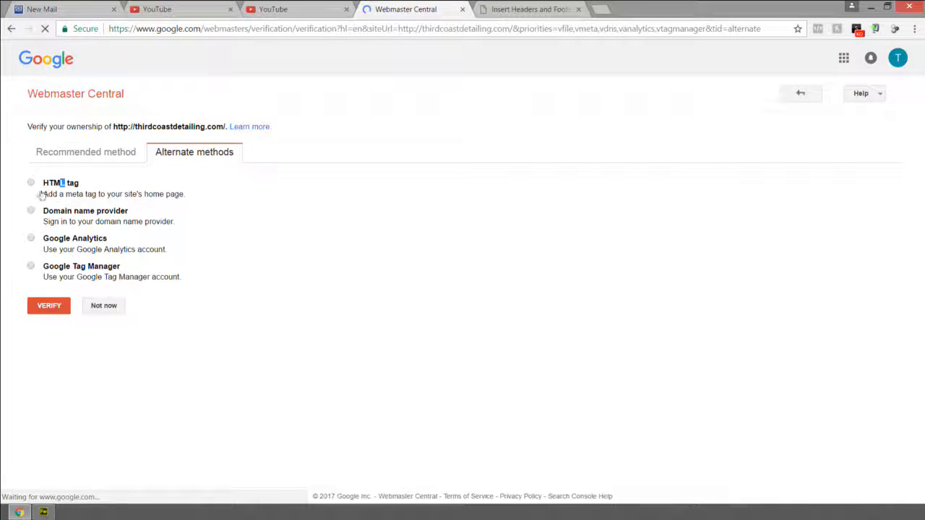
click(62, 184)
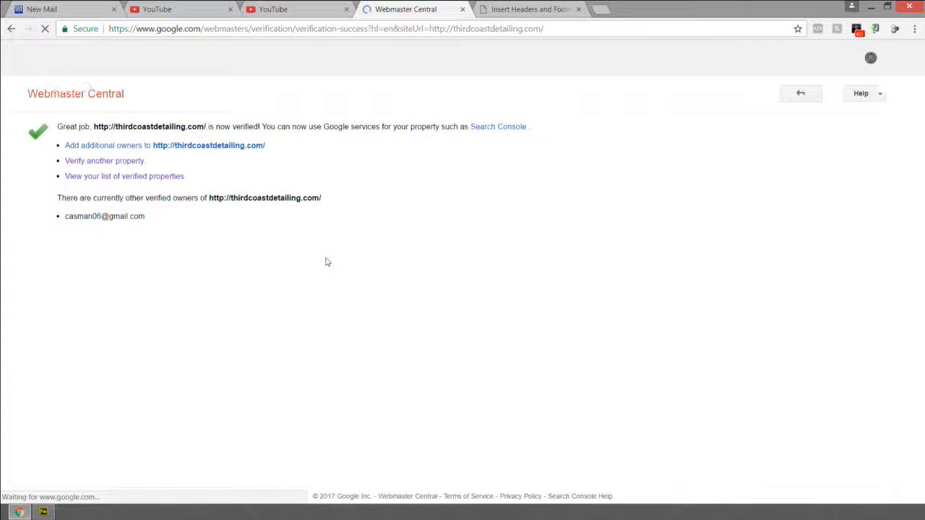
click(110, 177)
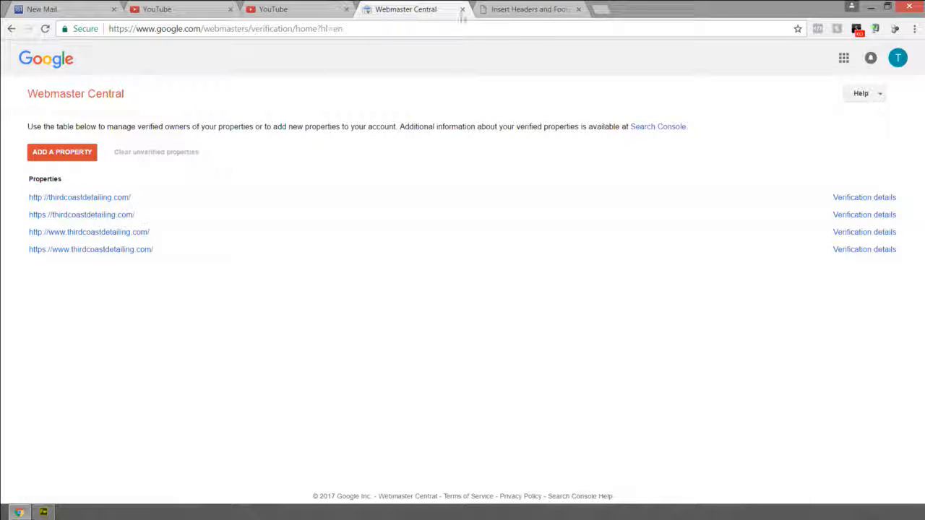
click(506, 9)
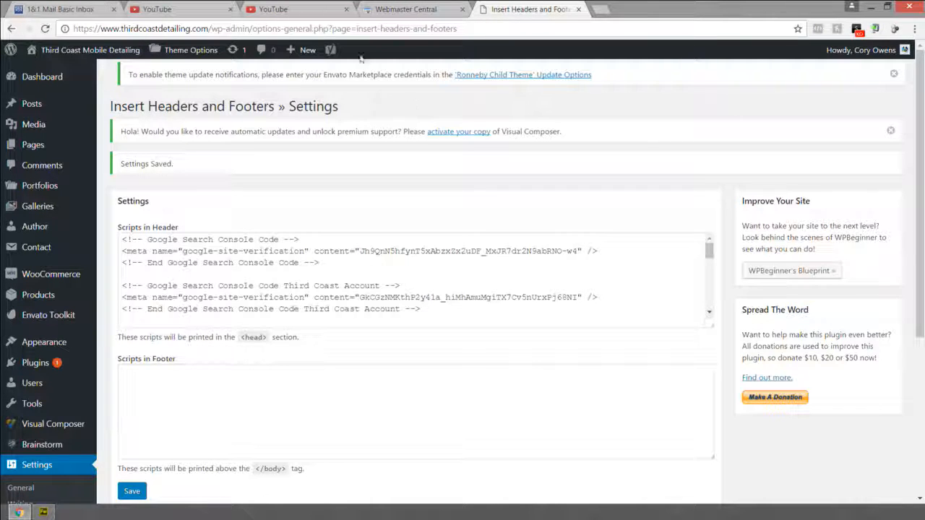
click(312, 6)
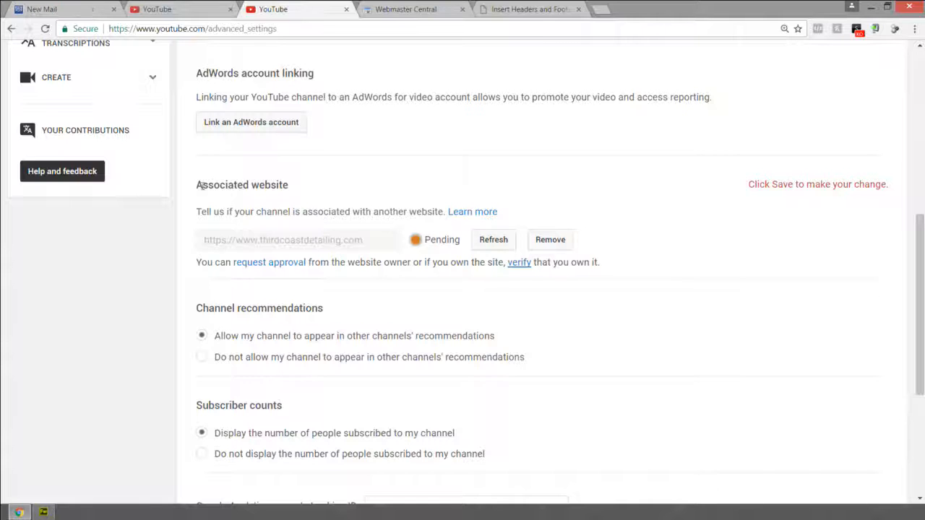
drag(204, 185, 361, 210)
click(494, 240)
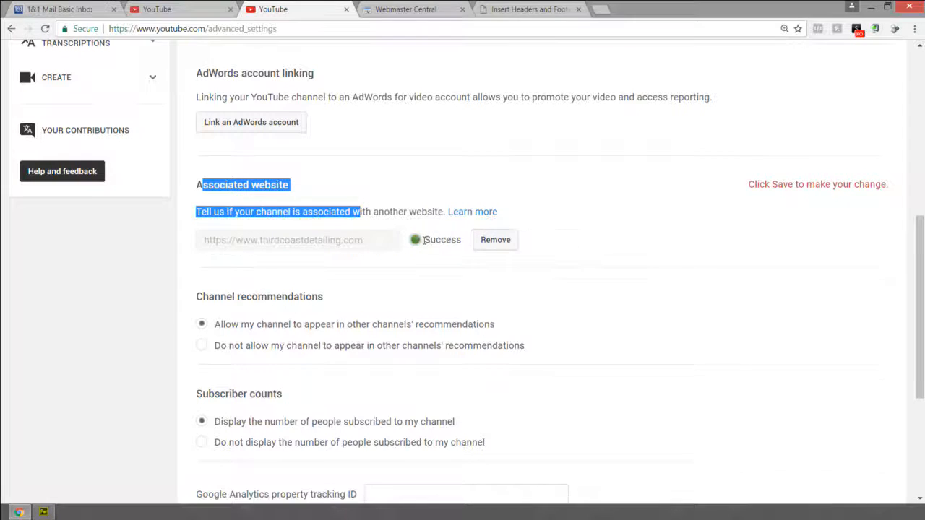
double_click(463, 242)
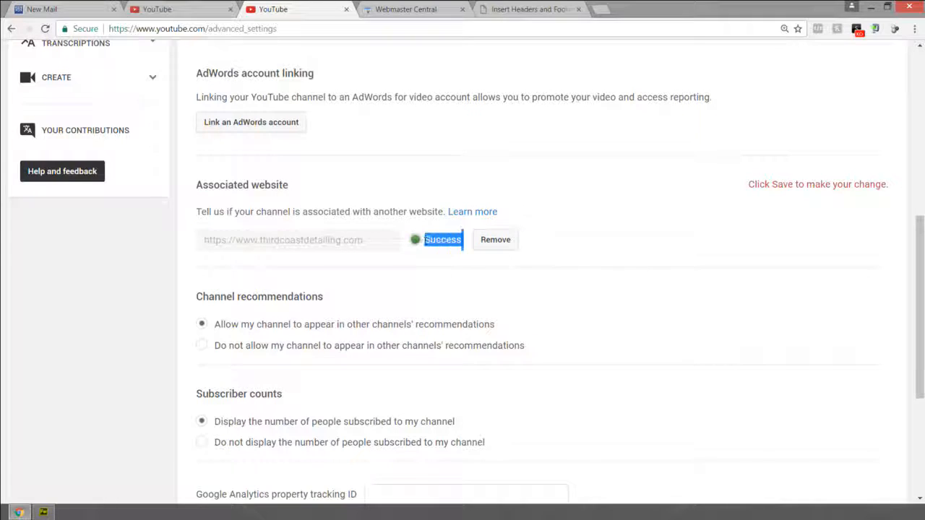
click(426, 239)
drag(424, 240, 471, 241)
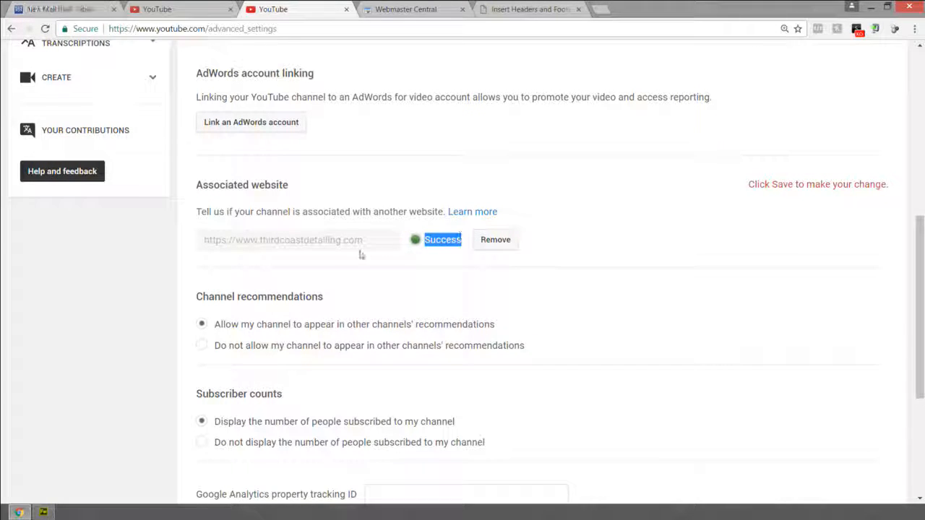
Scroll down to the Google Analytics tracking ID field and place the cursor in it.
scroll(371, 241, down, 3)
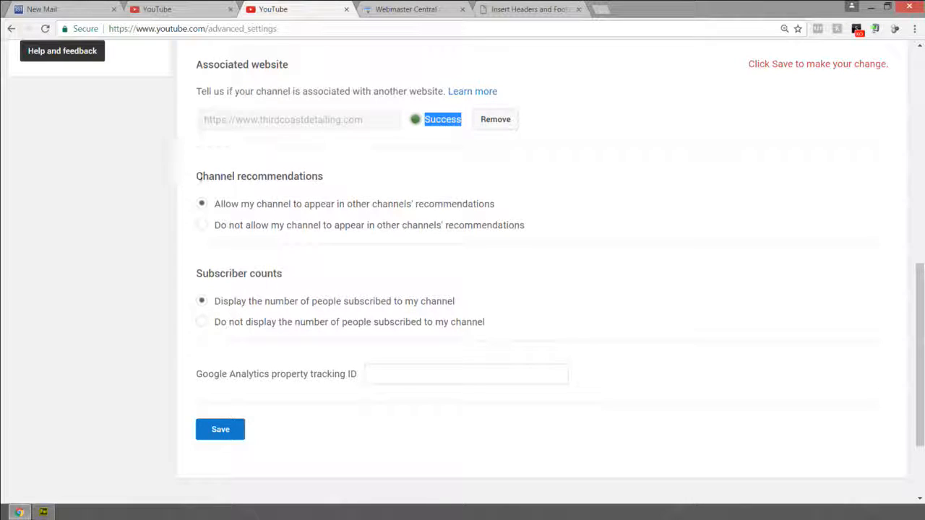
scroll(304, 231, down, 3)
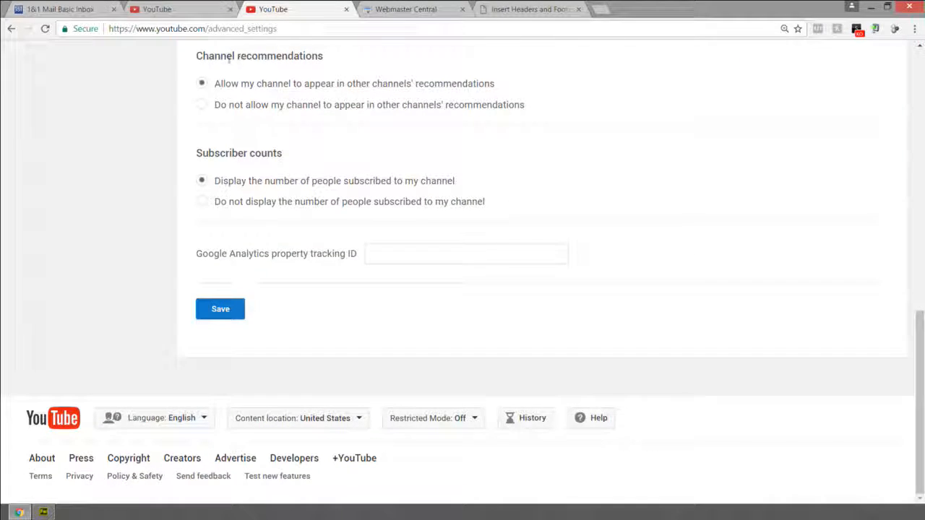
drag(194, 60, 296, 153)
click(293, 153)
click(413, 252)
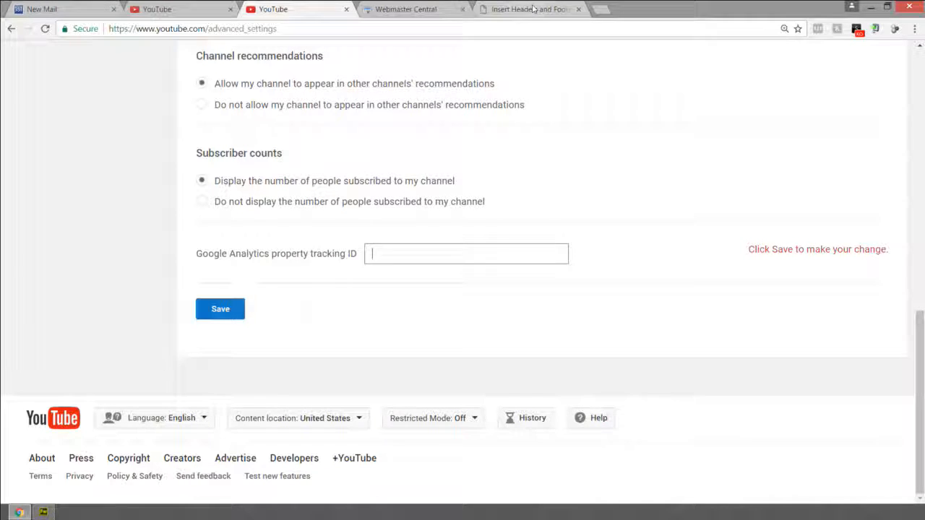
Open analytics.google.com in a new tab using the 'an' address autocomplete.
click(431, 9)
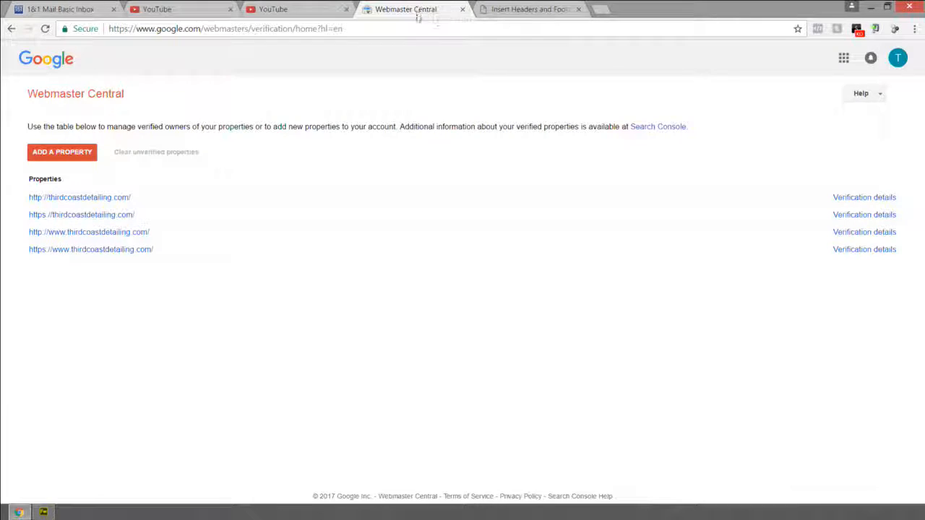
click(438, 23)
click(499, 9)
click(496, 23)
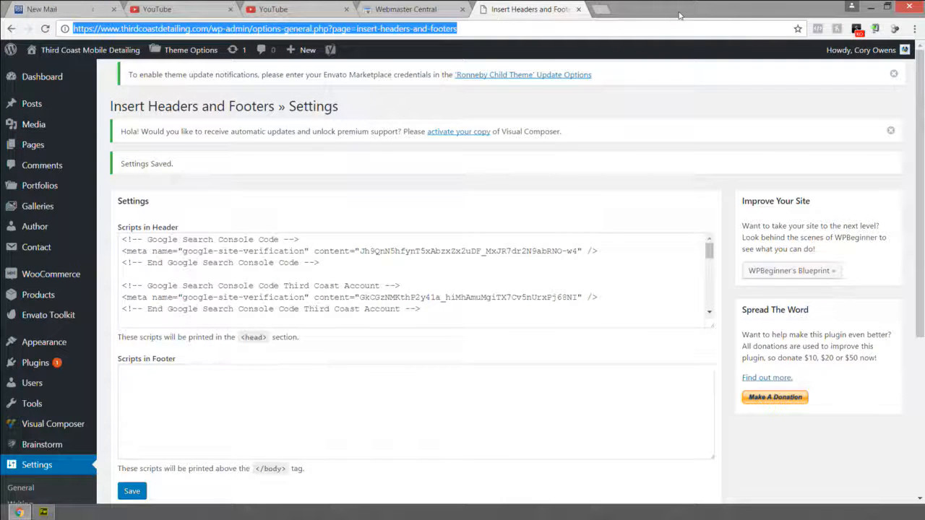
click(599, 10)
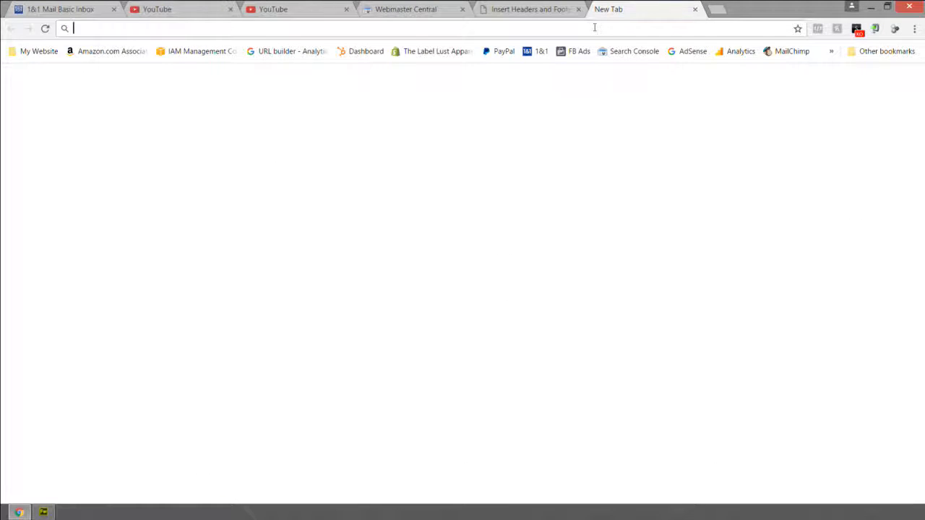
text(an)
key(Return)
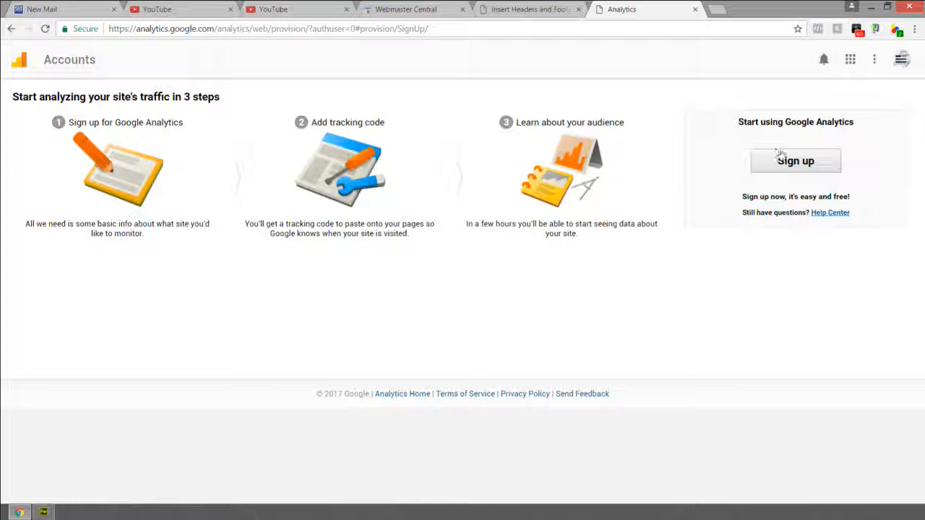
Start a Google Analytics sign-up with Third Coast Mobile Detailing as account and website name.
click(779, 160)
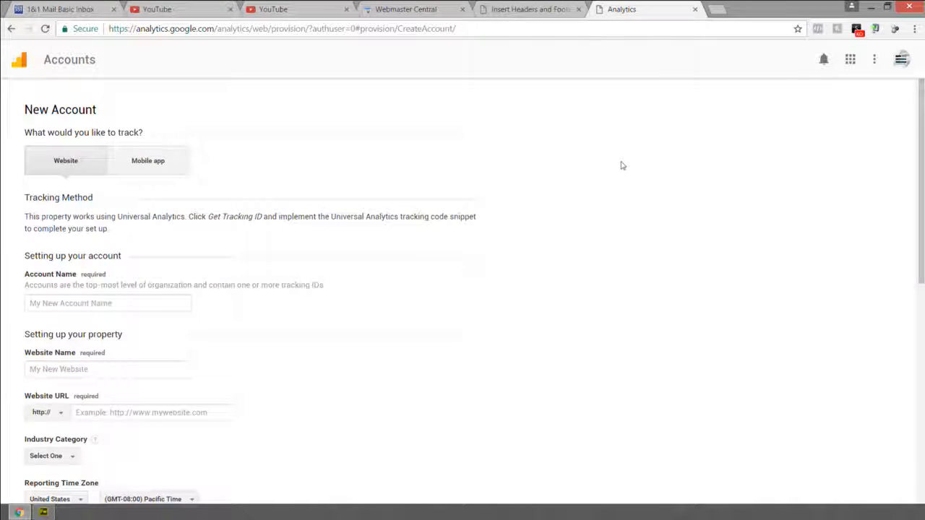
click(99, 304)
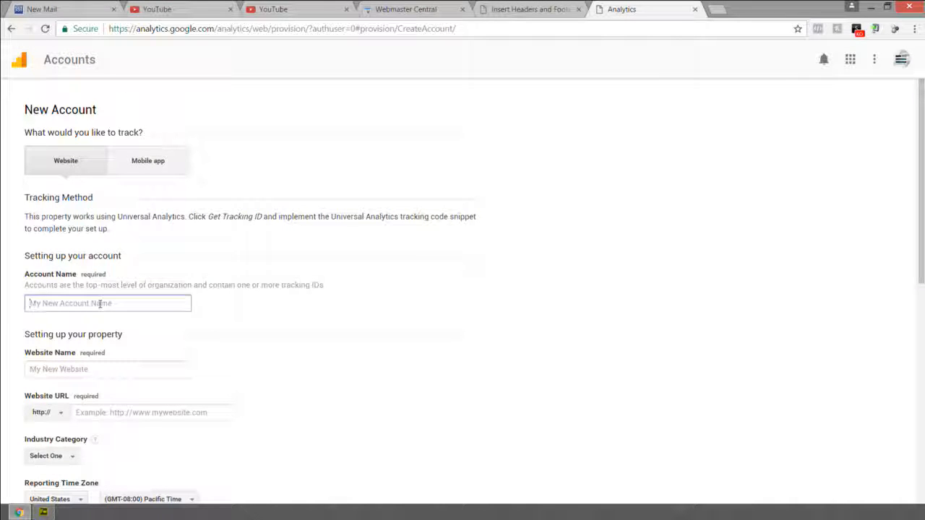
text(THIIIII)
key(BackSpace)
key(BackSpace)
key(BackSpace)
key(BackSpace)
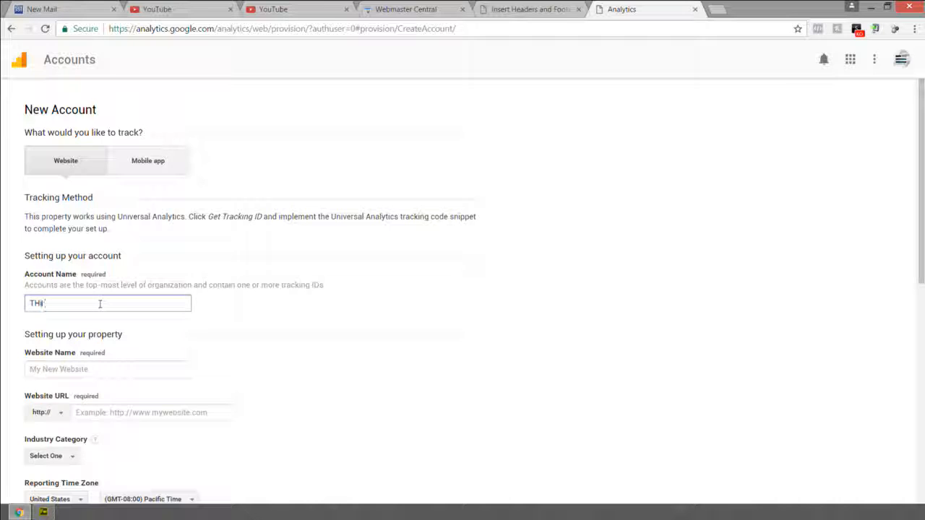
text(rd Coast Mobile Detailing)
key(Tab)
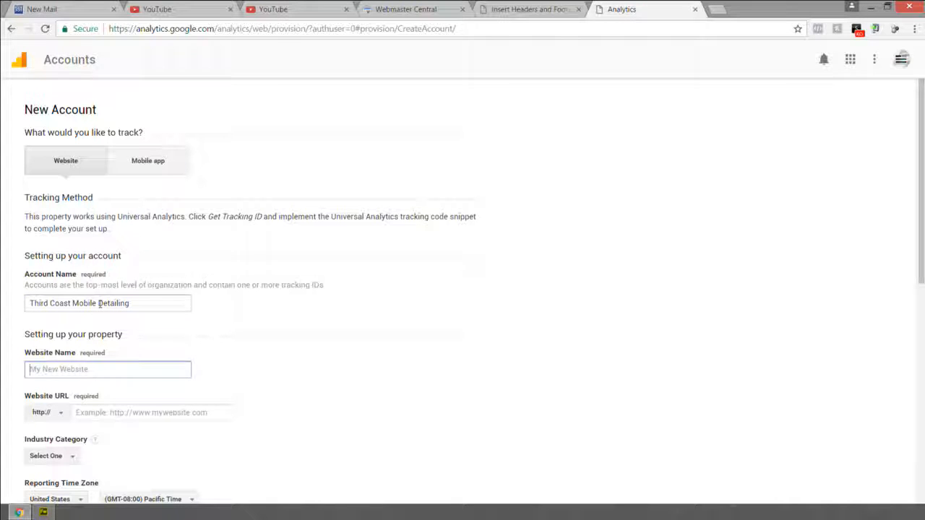
text(Third Coast Mobile Detailing)
key(Tab)
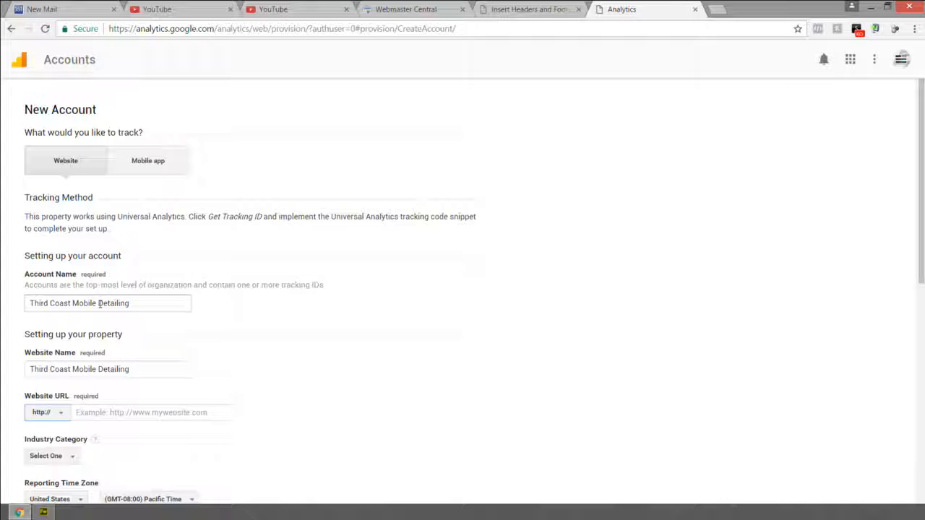
click(44, 413)
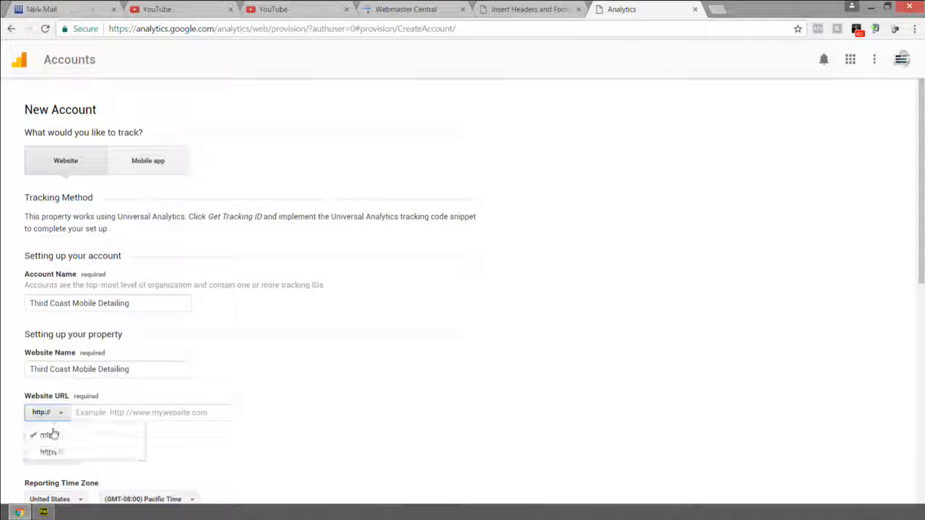
click(50, 442)
click(90, 420)
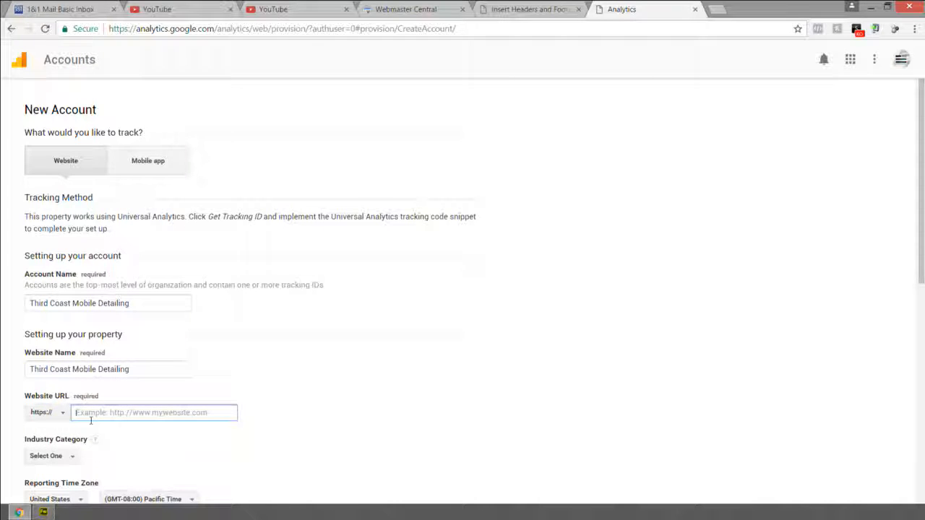
text(www.thirdccoastmob)
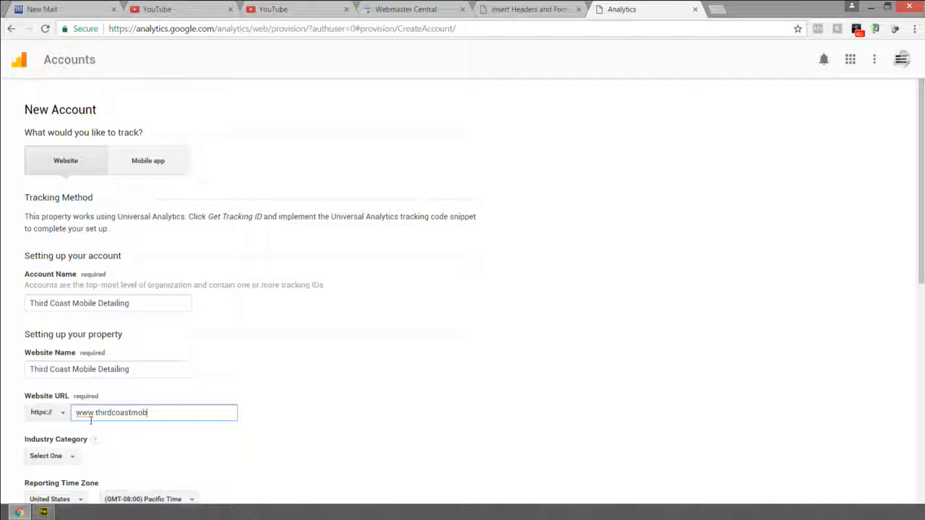
text(detailing.com)
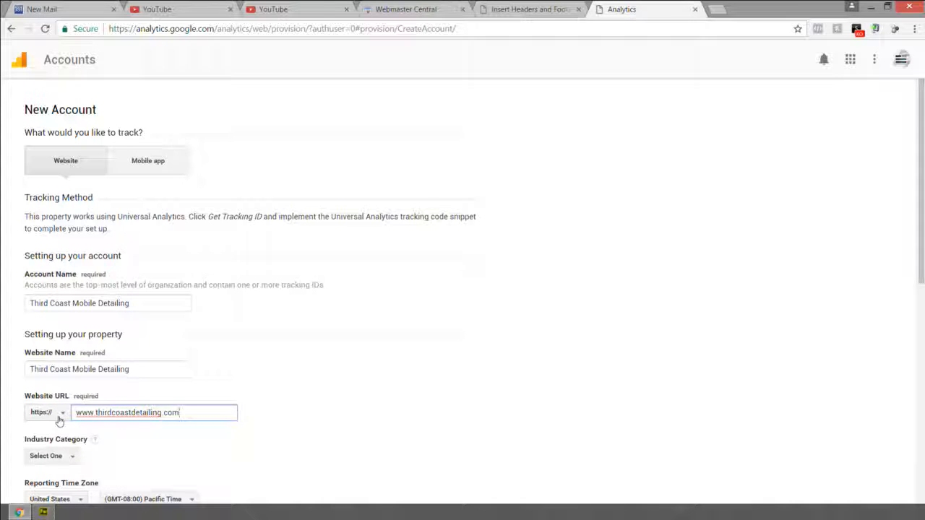
click(59, 456)
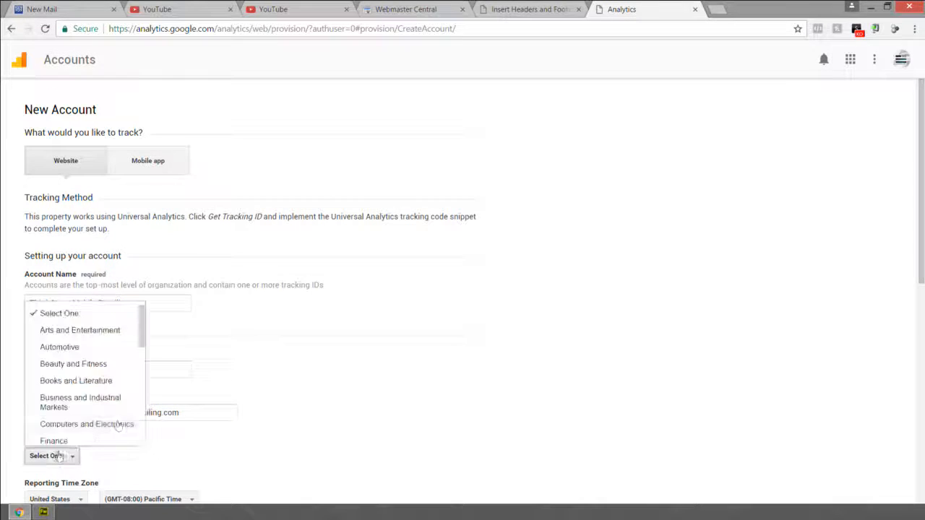
click(68, 347)
scroll(225, 438, down, 2)
scroll(226, 432, down, 5)
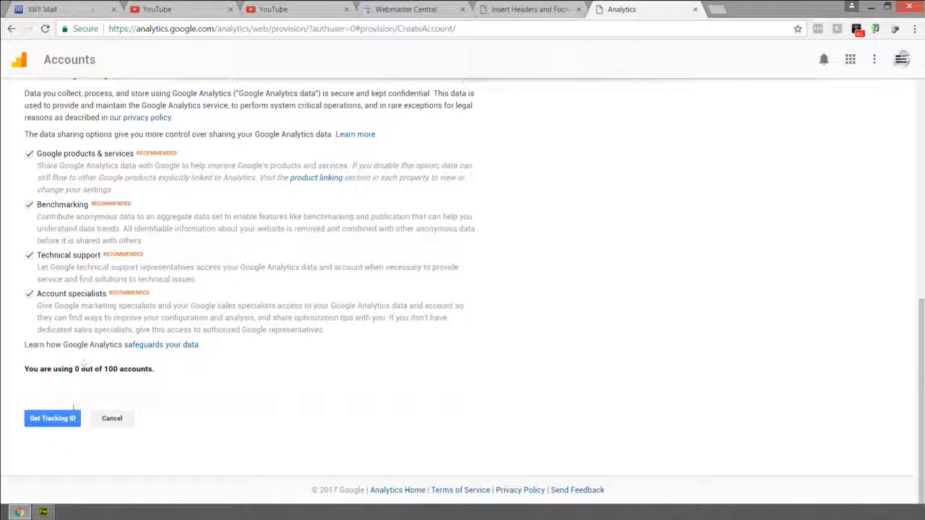
Request a tracking ID, accept the Analytics terms, and copy the newly issued tracking ID.
click(45, 422)
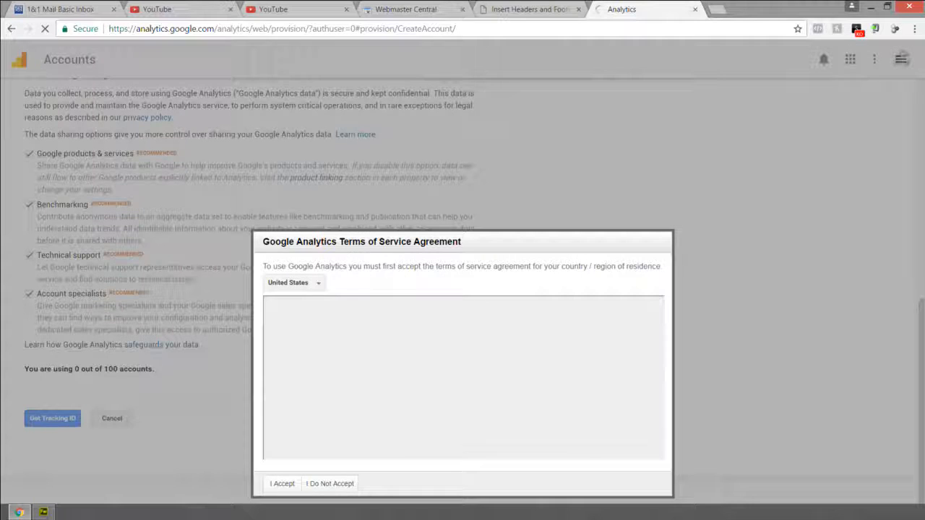
click(281, 484)
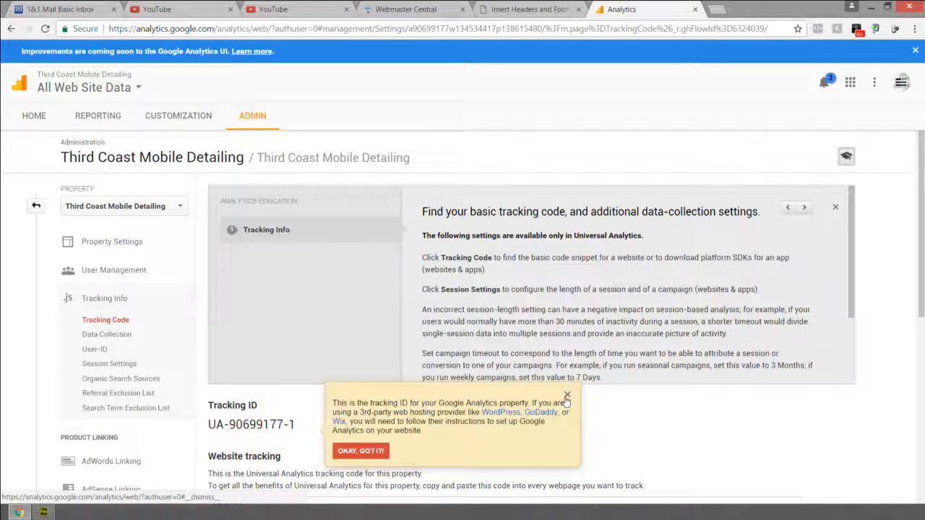
click(374, 451)
drag(294, 425, 209, 428)
right_click(226, 429)
click(224, 348)
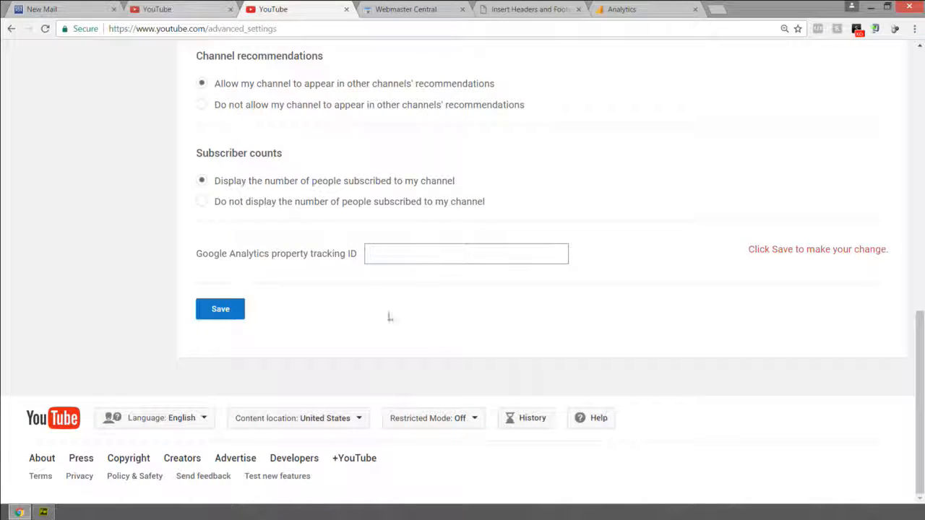
right_click(417, 254)
click(445, 325)
click(225, 312)
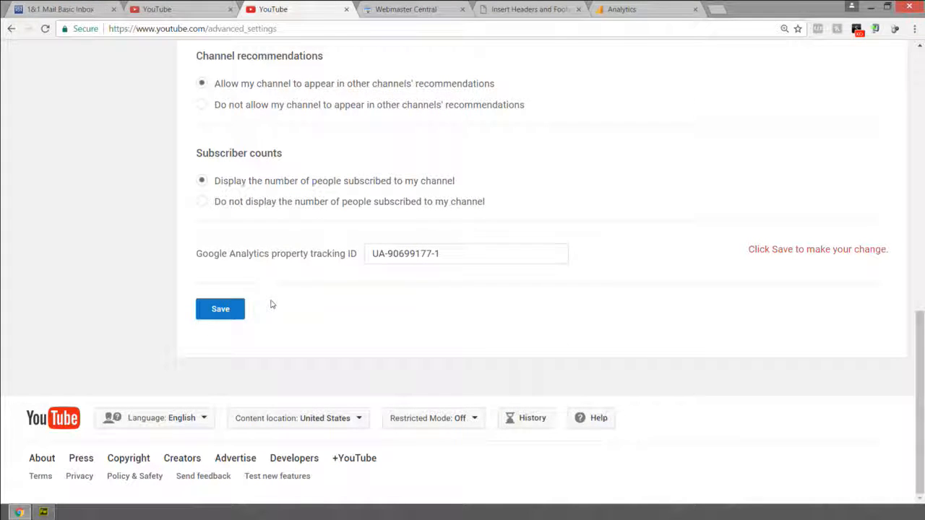
click(220, 309)
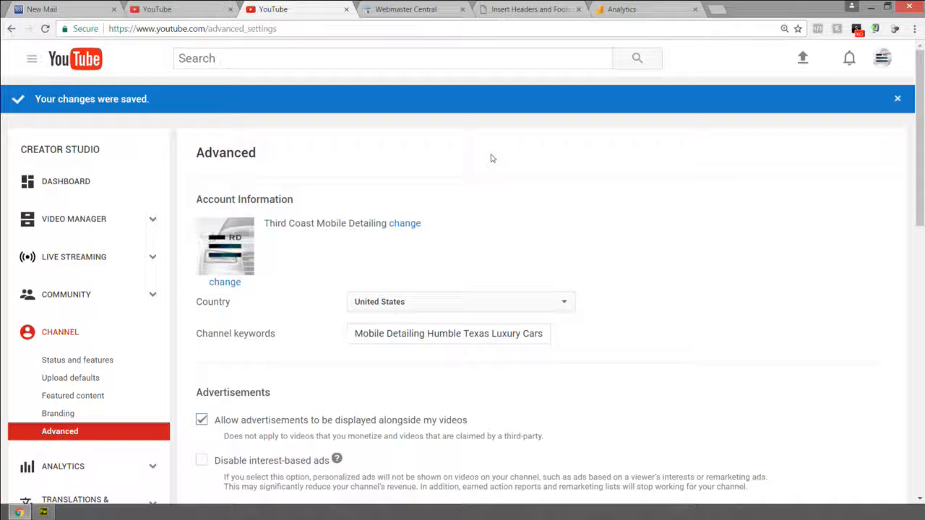
scroll(424, 254, down, 6)
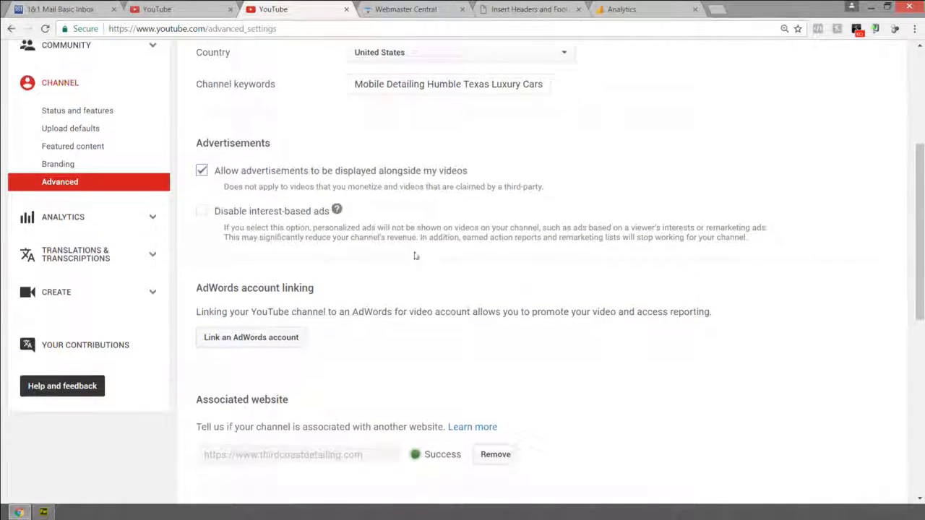
scroll(346, 300, down, 4)
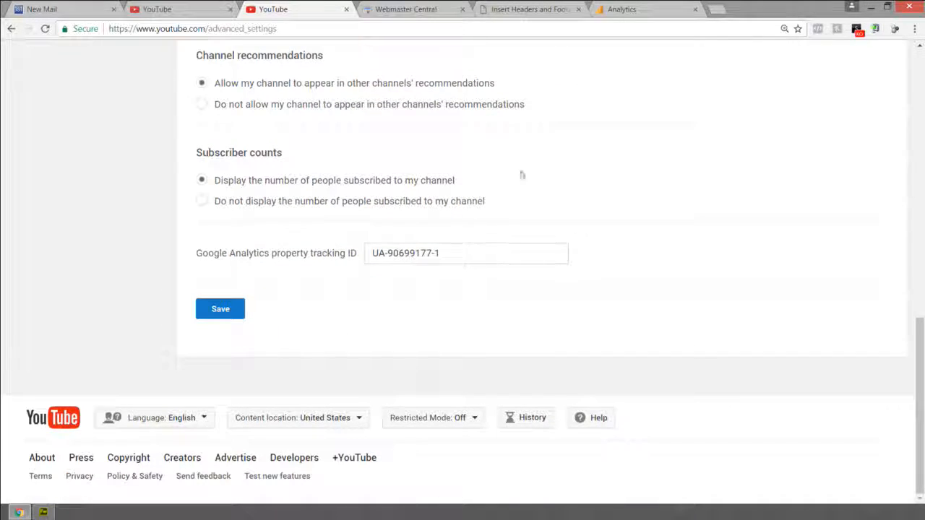
click(633, 9)
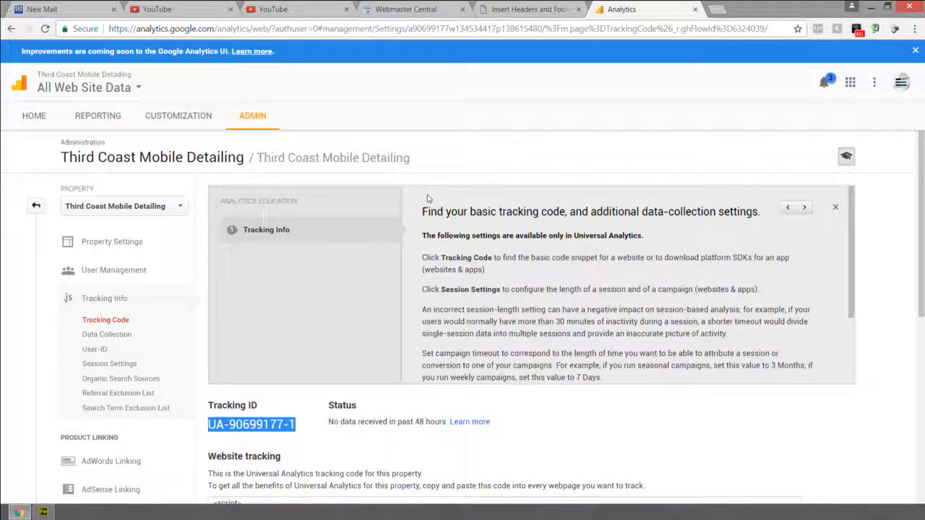
Open the Property Settings page for the Third Coast Mobile Detailing property.
scroll(222, 228, down, 2)
scroll(222, 229, down, 5)
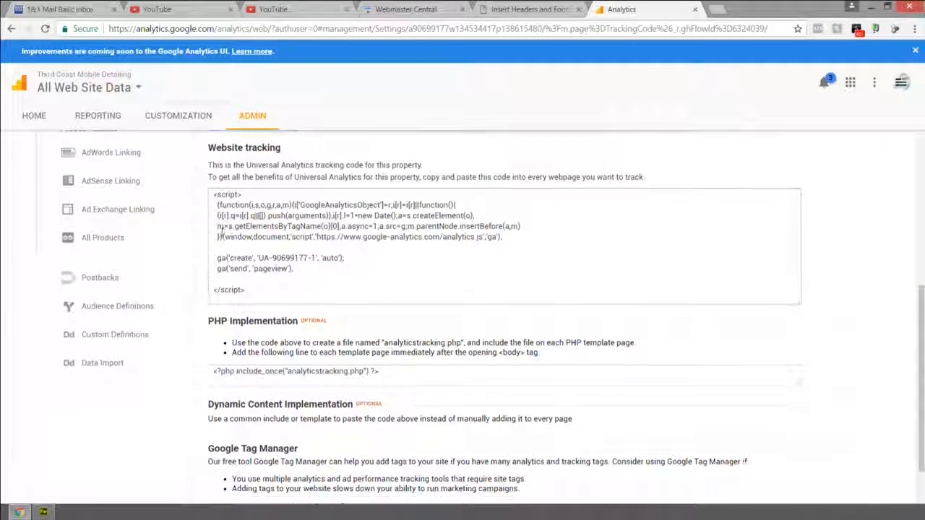
scroll(96, 251, up, 8)
click(120, 243)
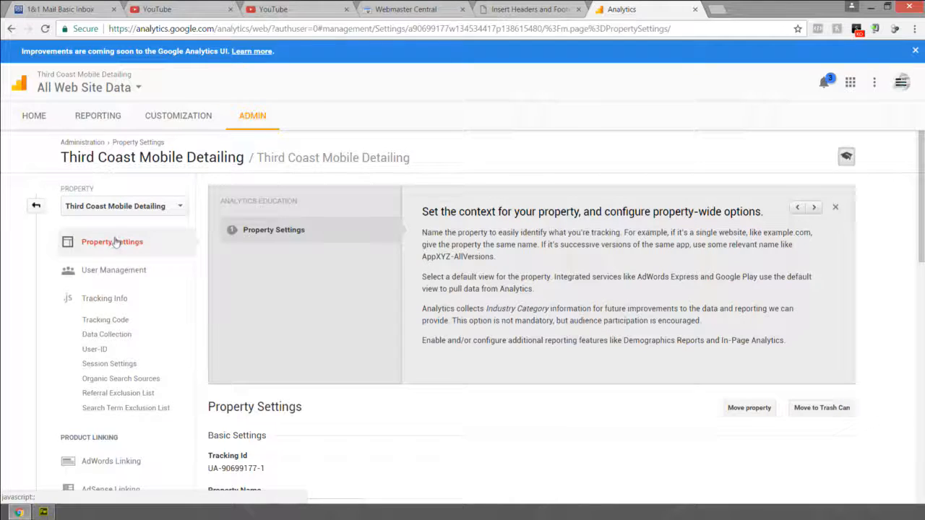
scroll(373, 315, down, 3)
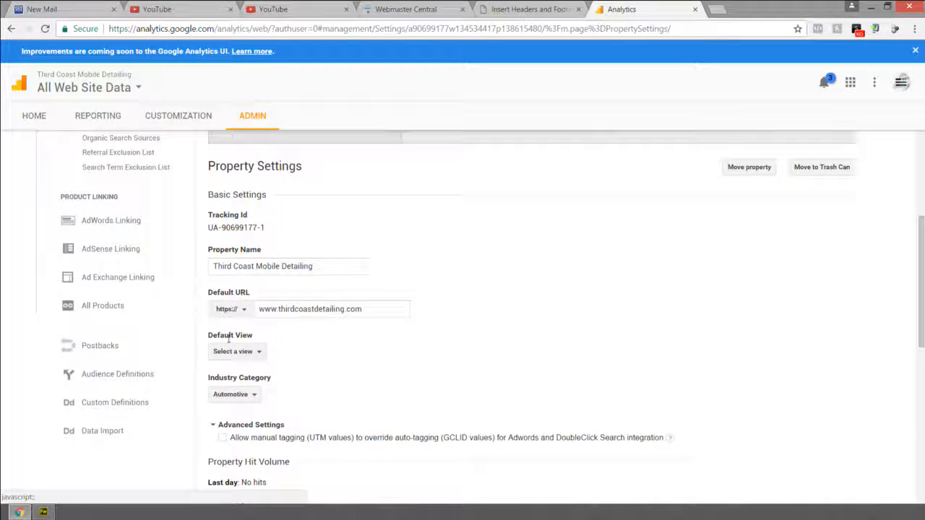
scroll(253, 372, down, 1)
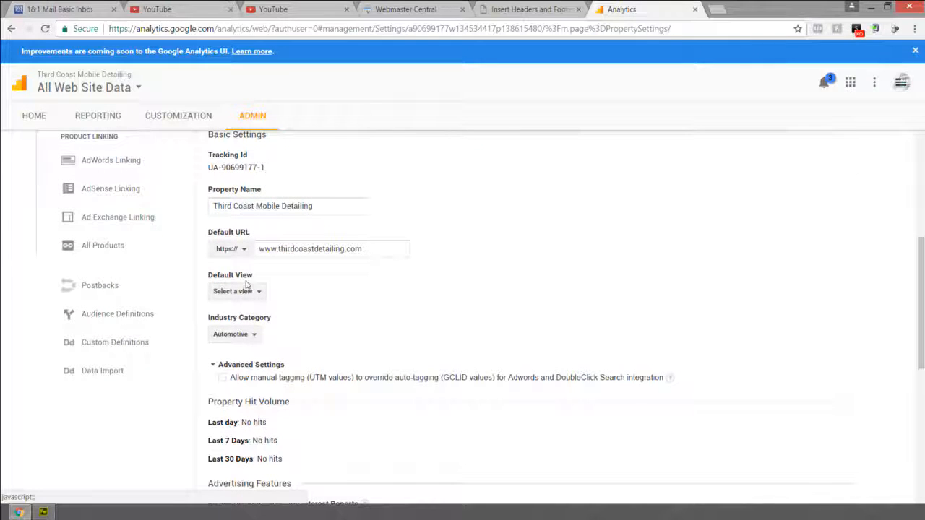
triple_click(231, 276)
click(342, 282)
scroll(314, 355, down, 4)
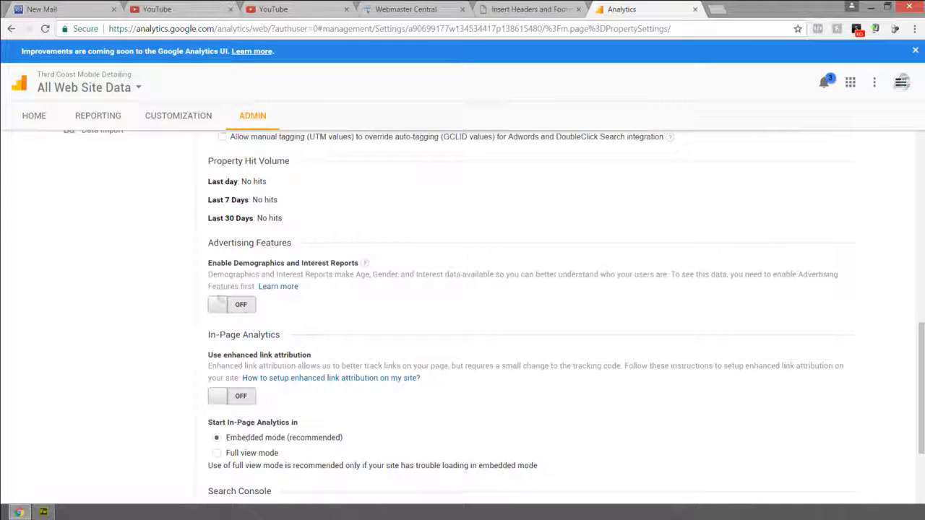
Turn on Demographics and Interest Reports and enhanced link attribution, save, and open Search Console settings.
click(239, 306)
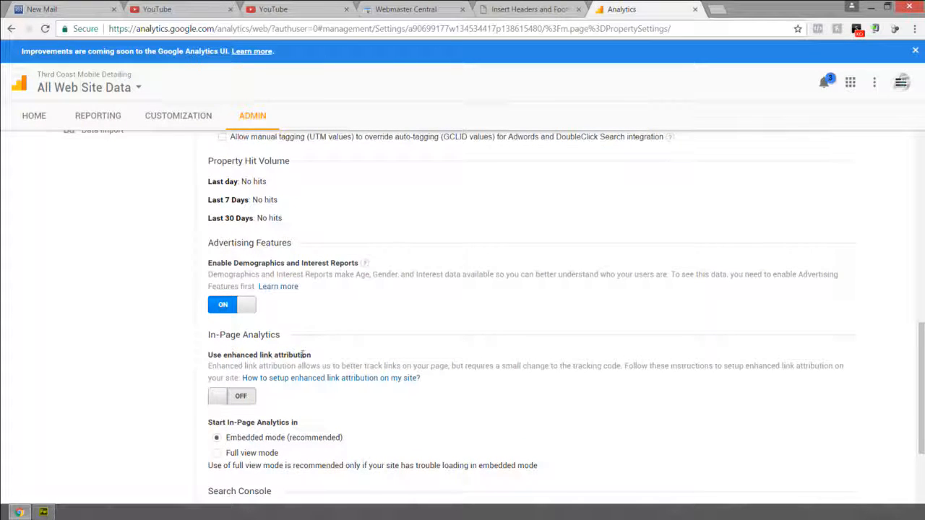
click(234, 405)
scroll(310, 361, down, 3)
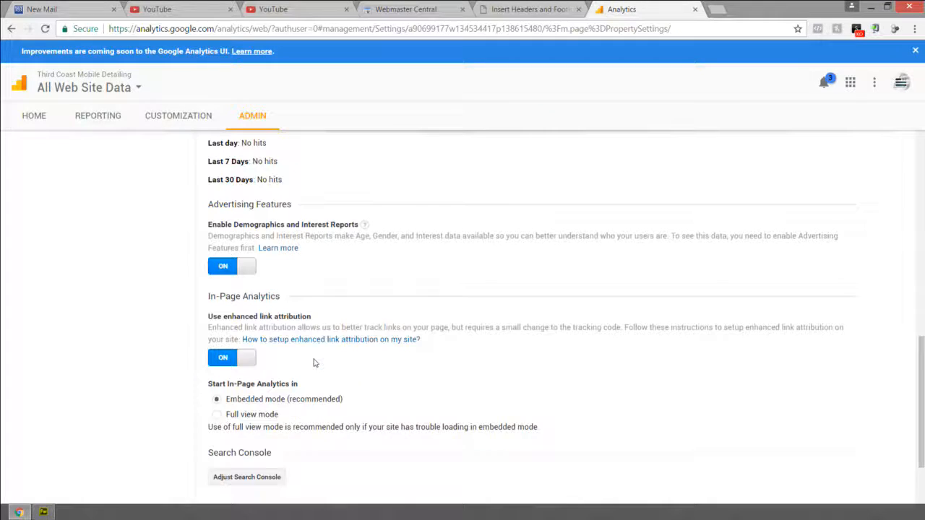
click(225, 432)
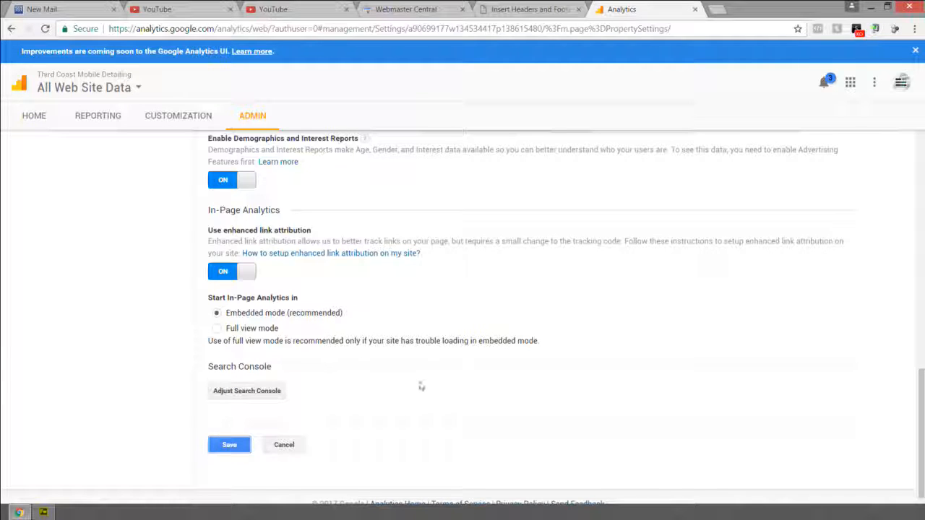
click(247, 378)
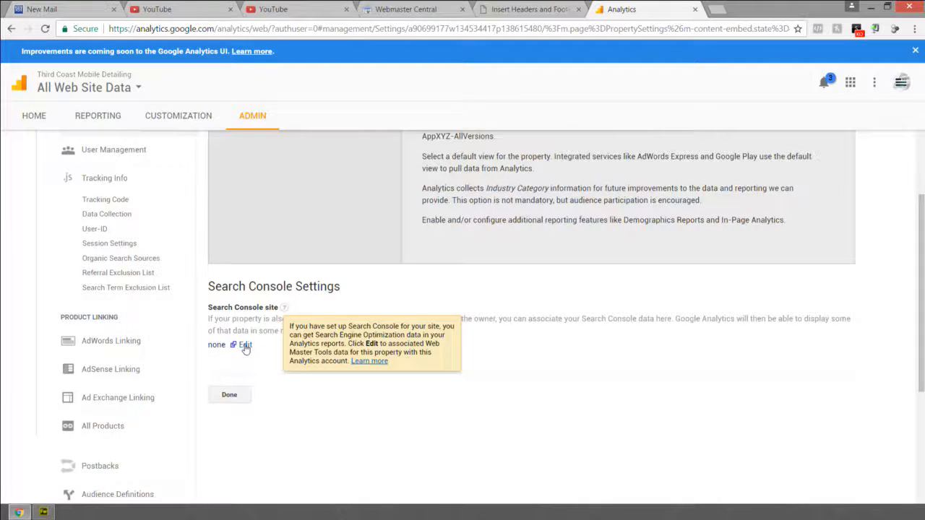
Try linking a Search Console site from Analytics, then return to the Webmaster Central property list.
click(244, 346)
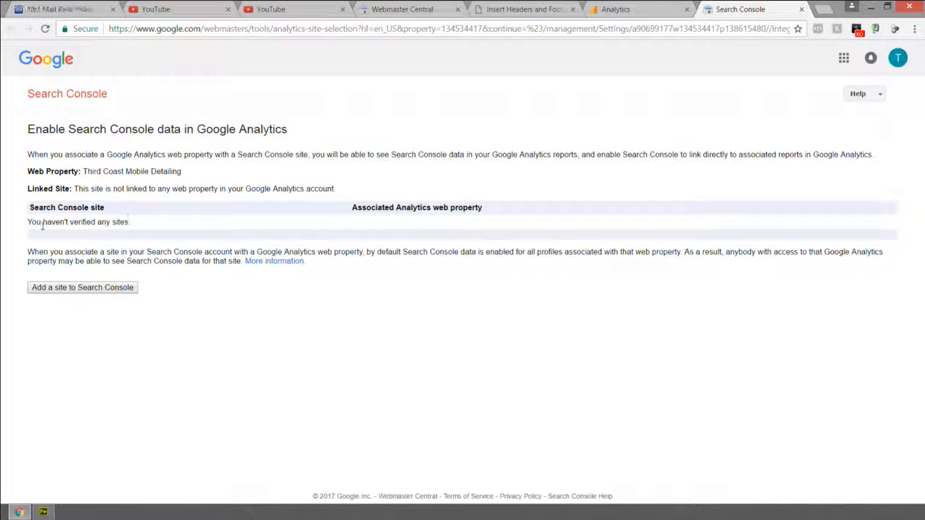
click(69, 291)
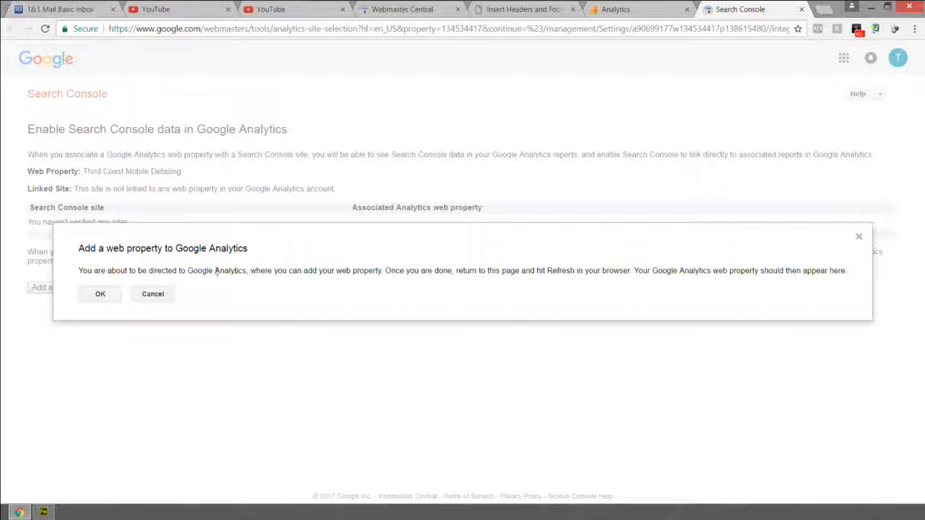
click(95, 296)
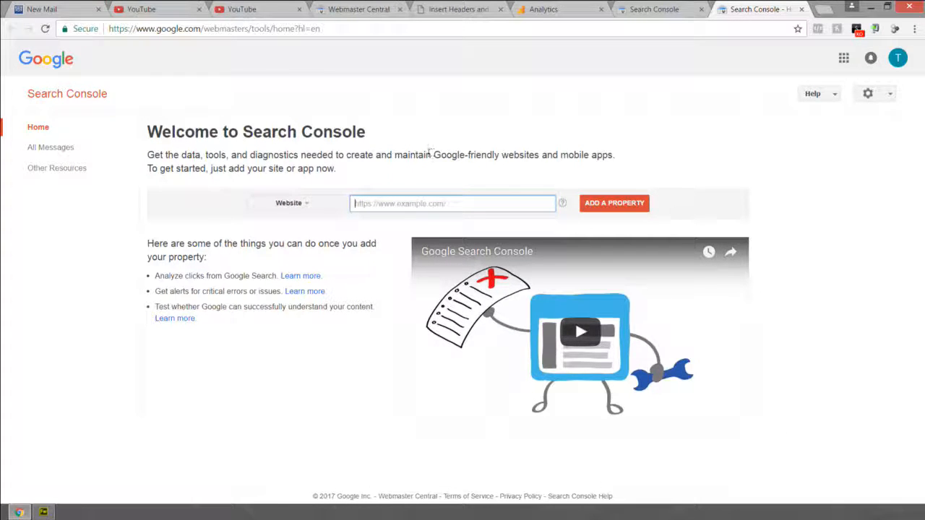
click(480, 9)
click(529, 9)
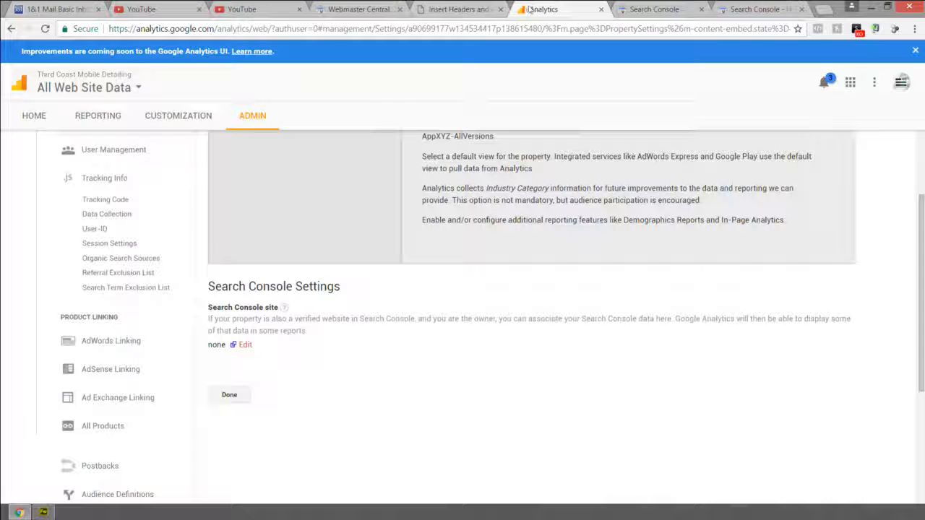
click(650, 8)
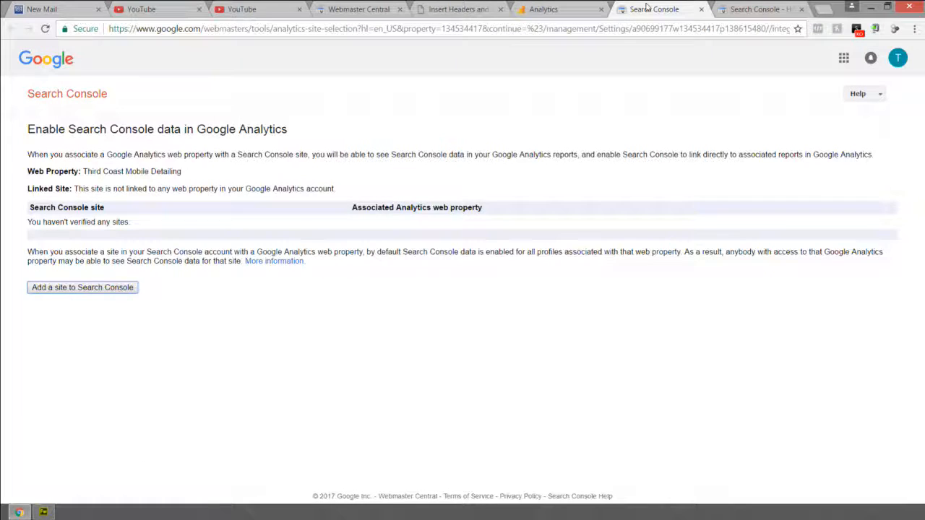
click(323, 10)
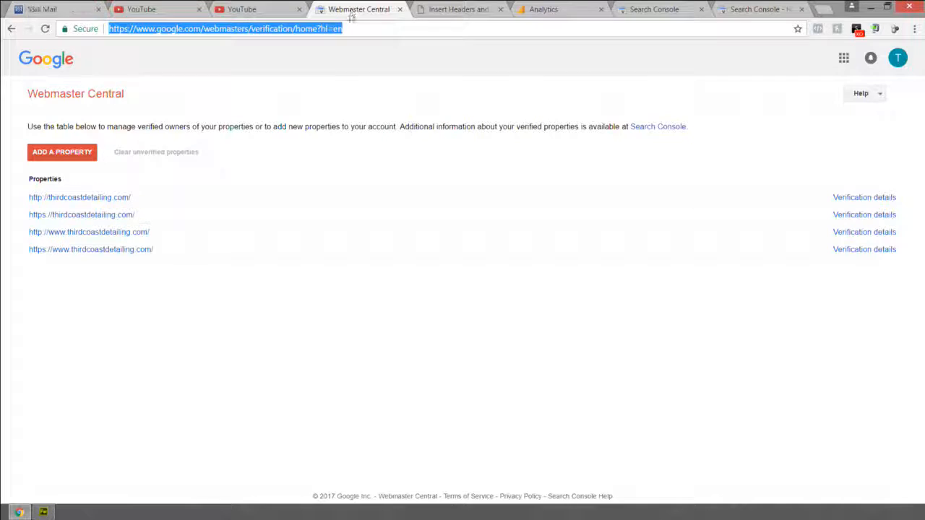
click(77, 104)
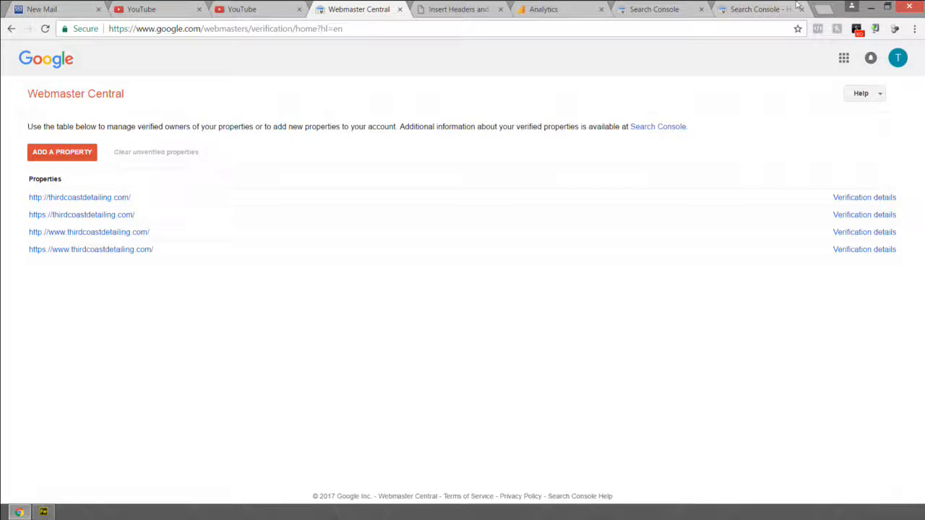
click(748, 8)
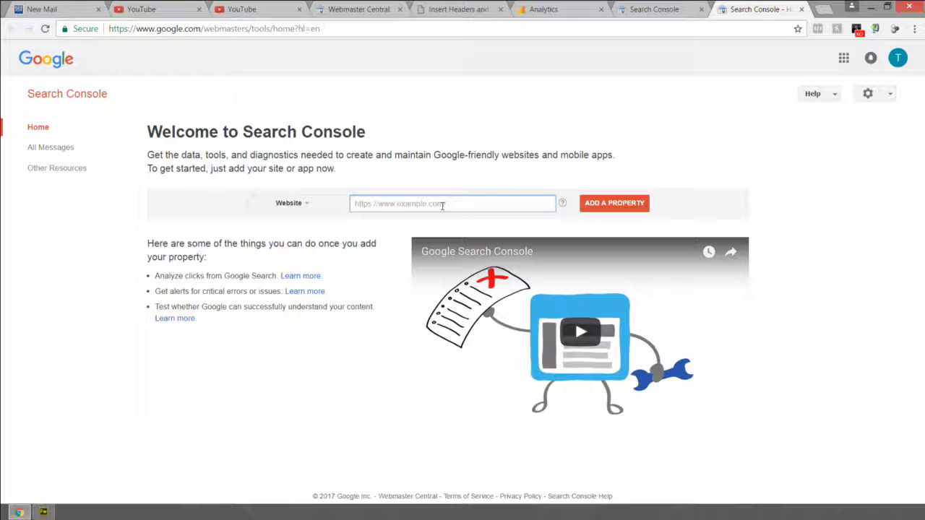
text(https://www.thirdcoastdetai)
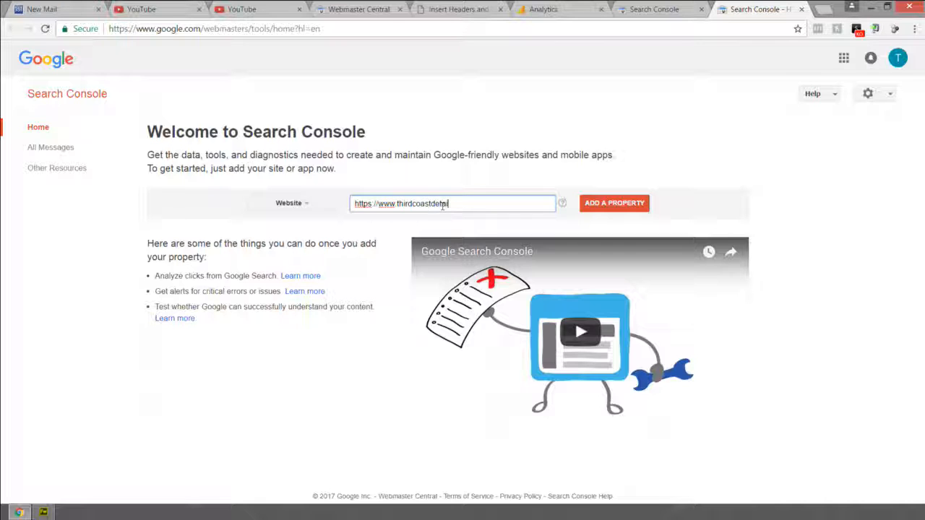
text(.com)
key(shift+Left)
key(shift+Left)
key(shift+Left)
key(shift+Left)
key(shift+Left)
key(shift+Left)
key(shift+Left)
key(shift+Left)
key(shift+Left)
key(shift+Left)
key(shift+Left)
key(shift+Left)
key(shift+Left)
key(shift+Left)
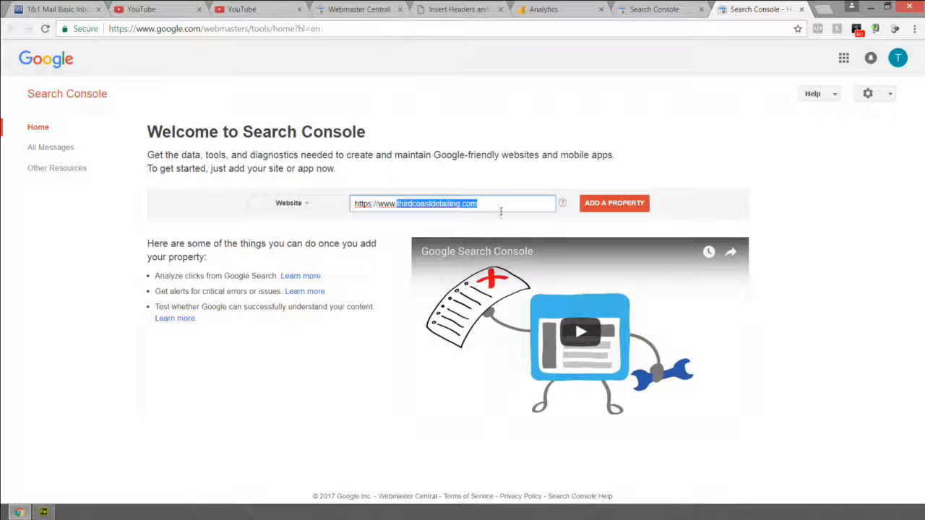
click(613, 209)
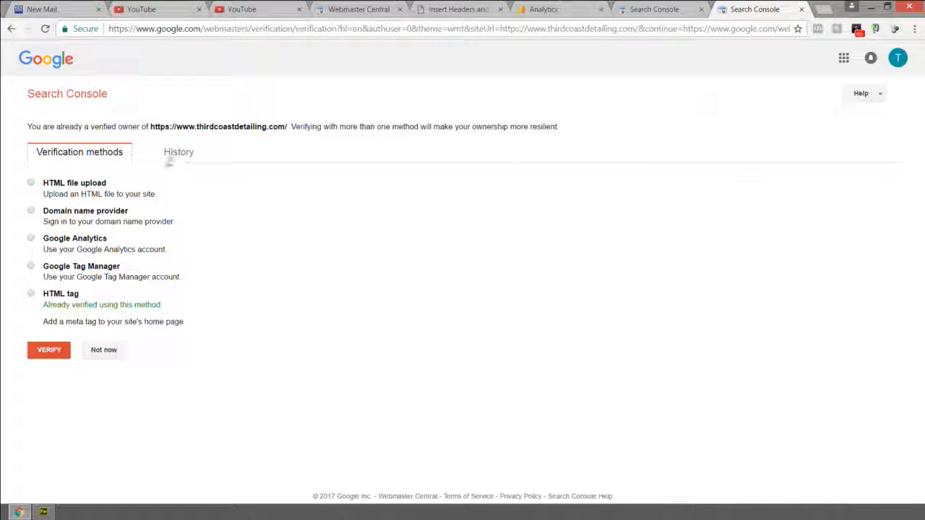
Verify ownership with the HTML tag method and open the site's Sitemaps report.
click(31, 294)
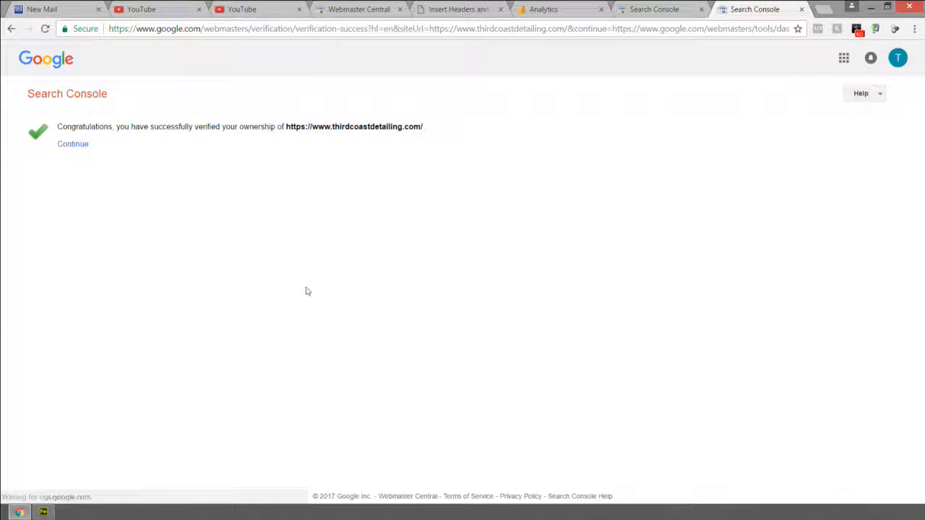
click(65, 146)
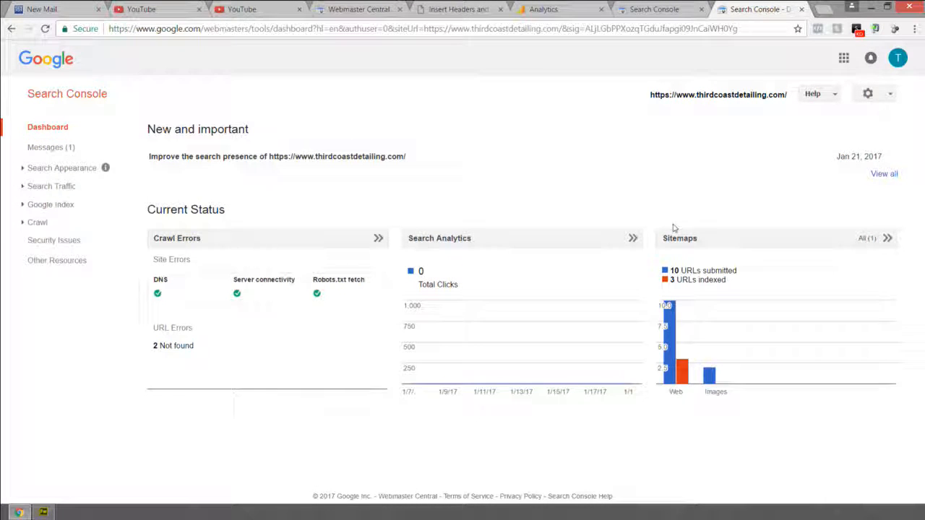
click(734, 240)
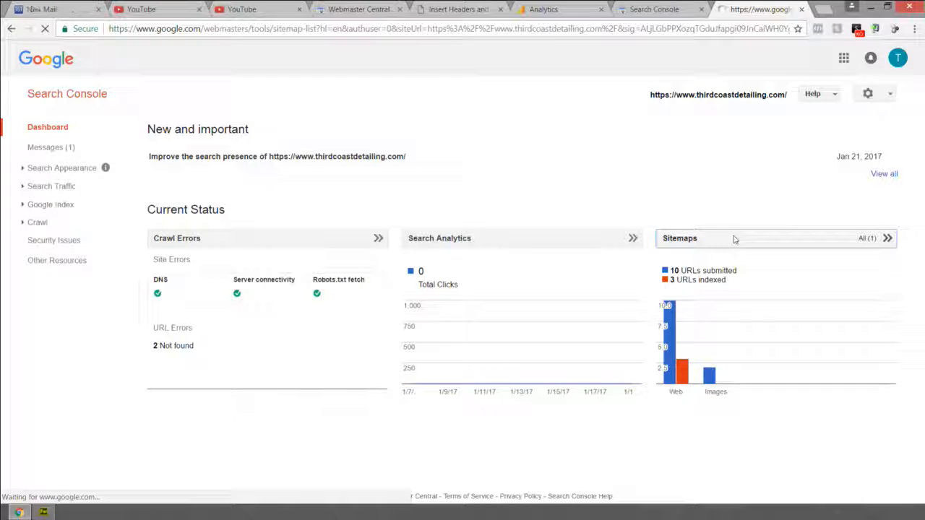
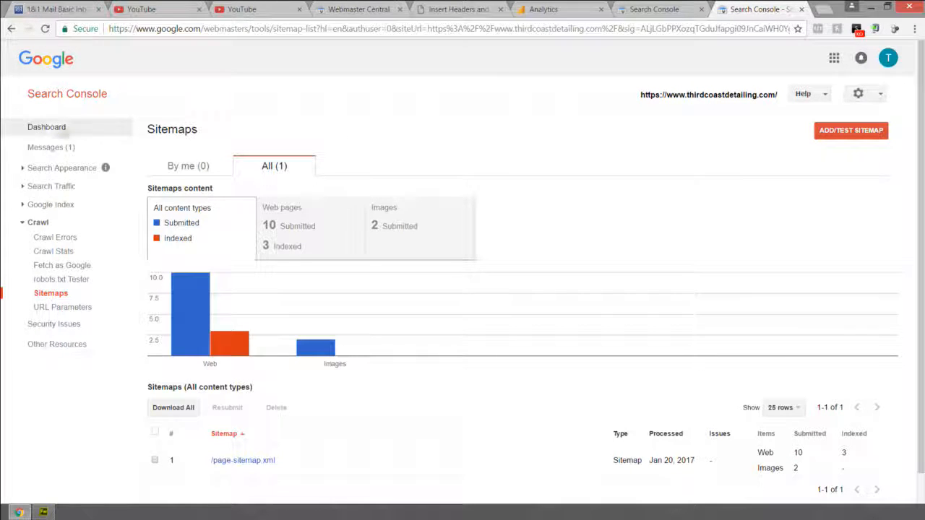
click(64, 98)
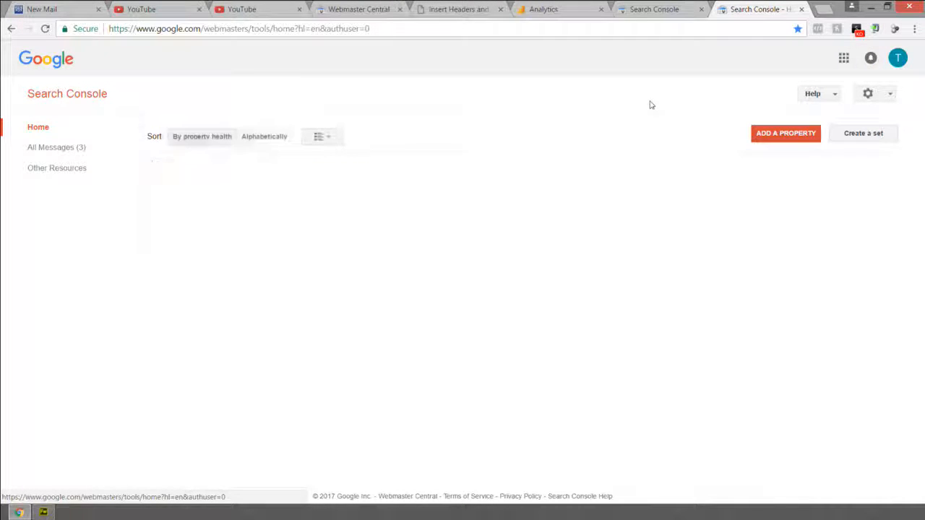
click(788, 133)
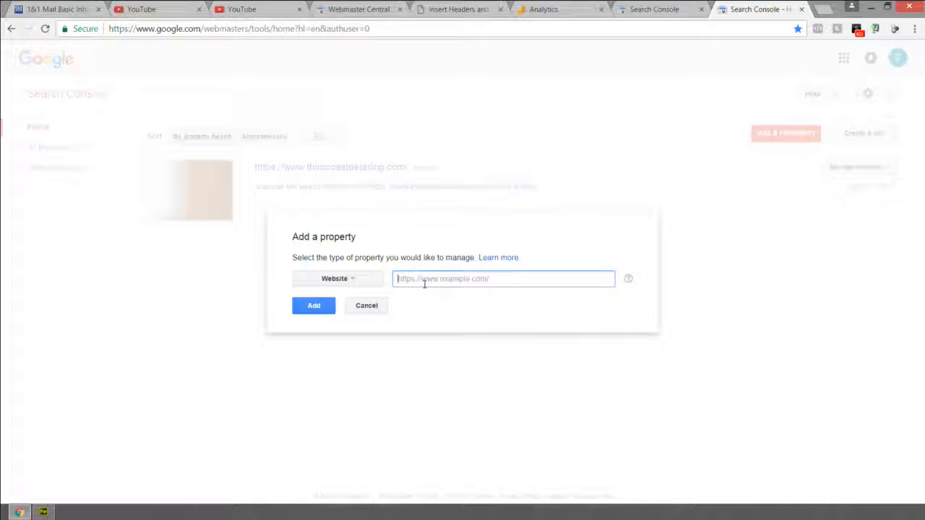
text(htt)
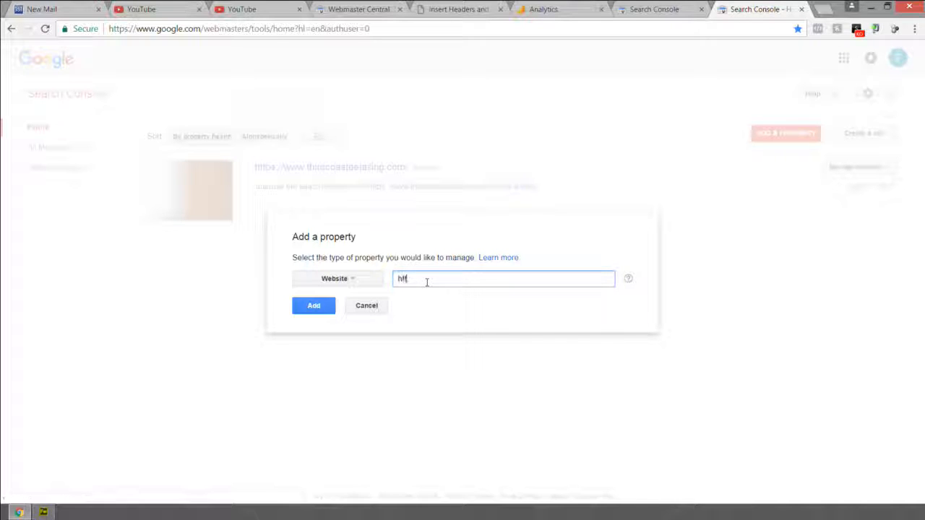
text(p://)
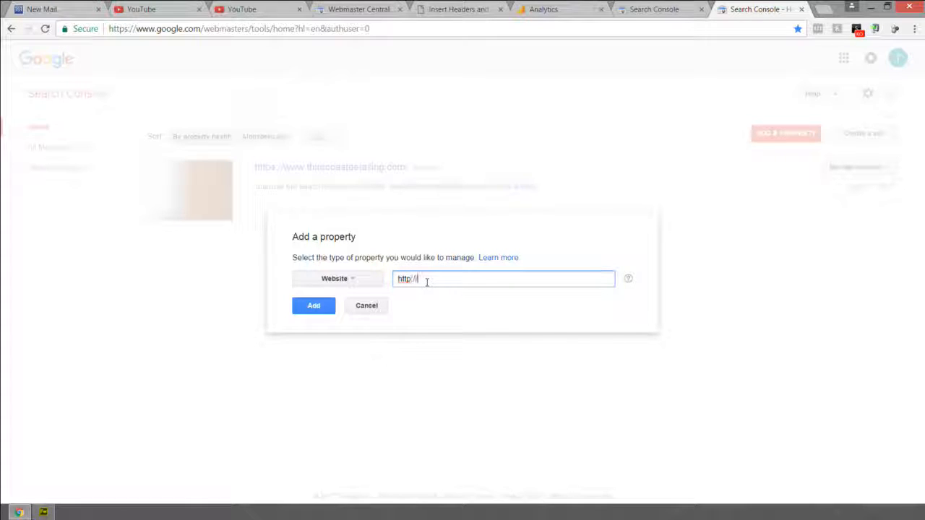
text(www)
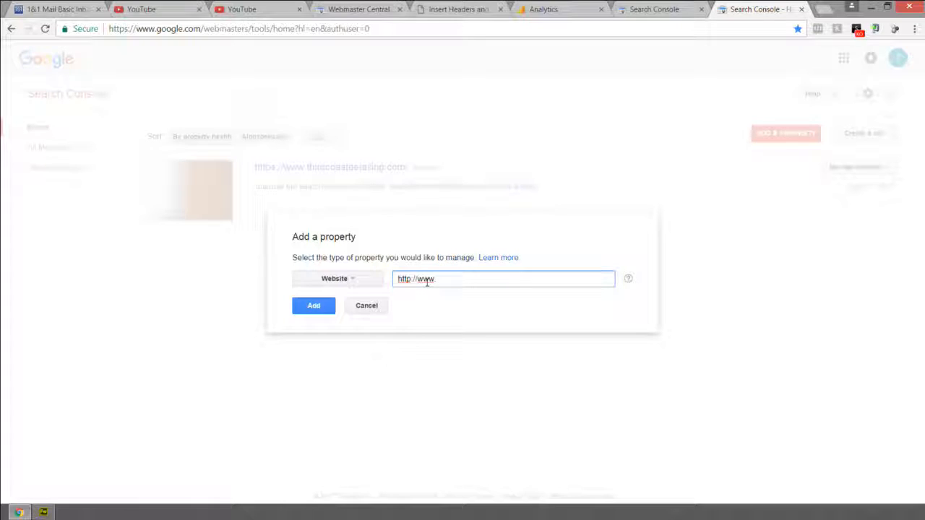
text(.thirdcoastdetailing.com)
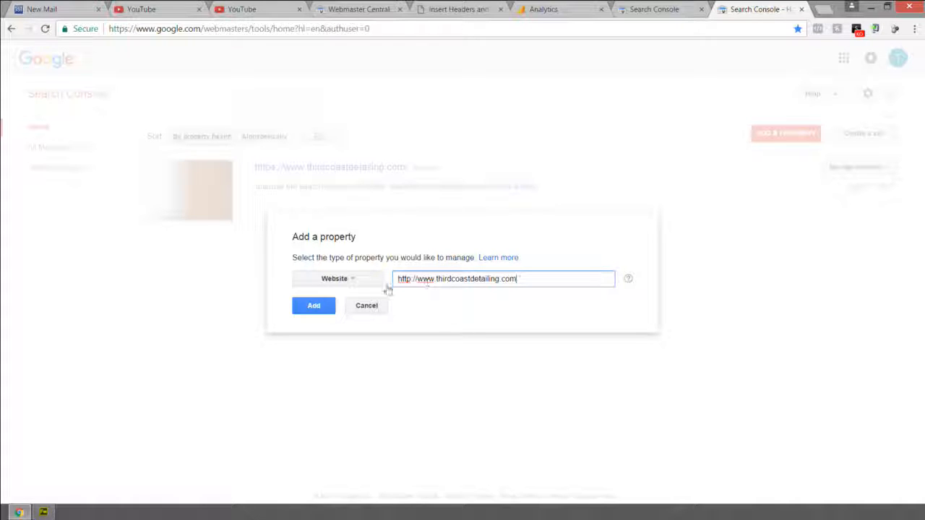
click(312, 307)
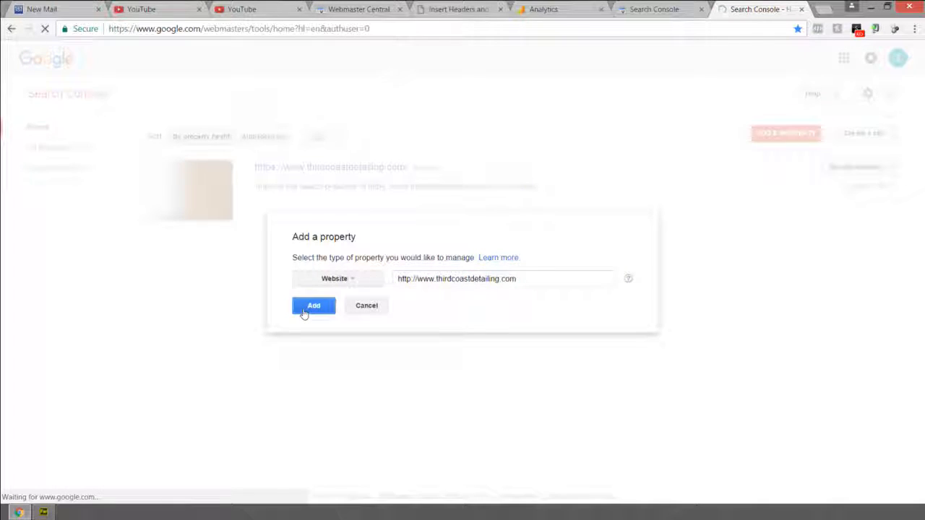
click(34, 295)
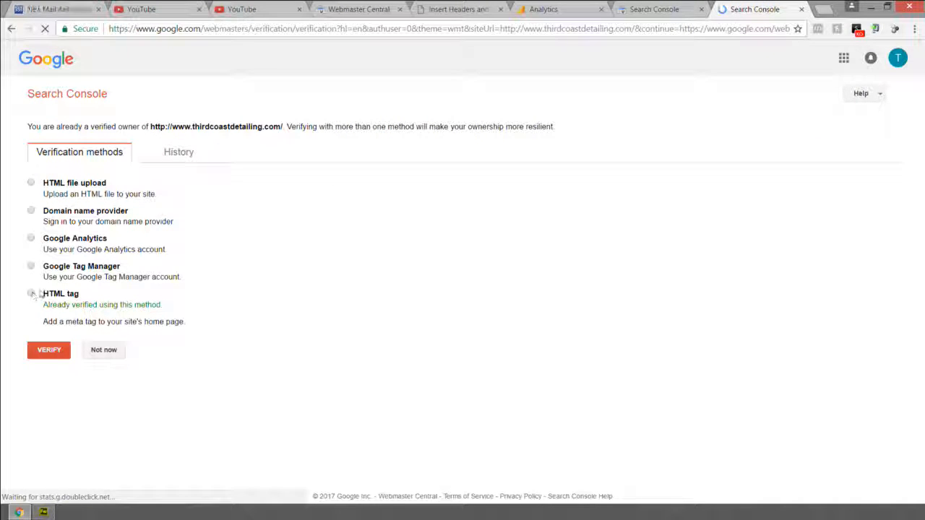
click(50, 472)
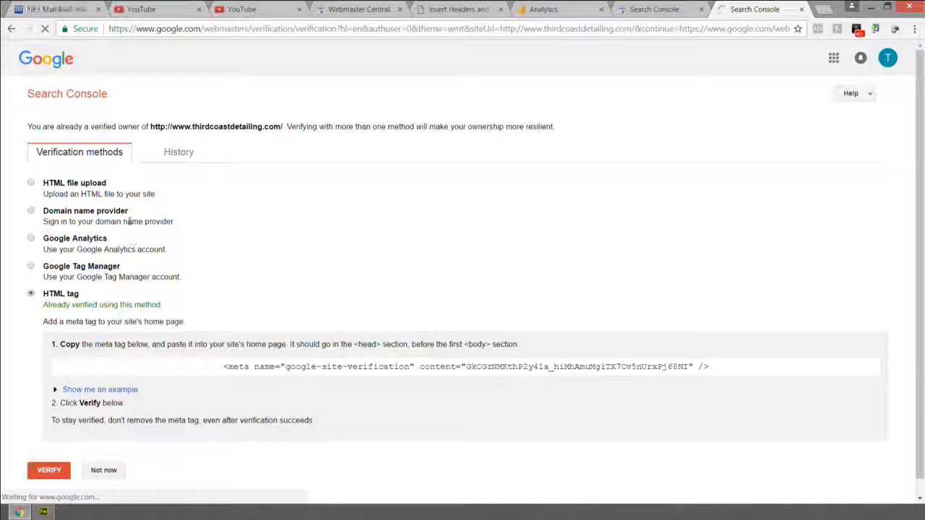
click(72, 144)
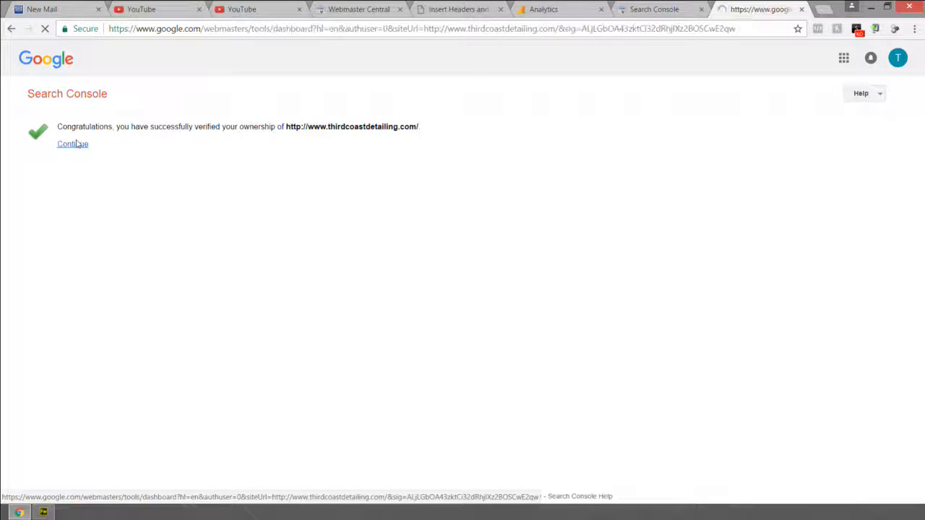
click(72, 99)
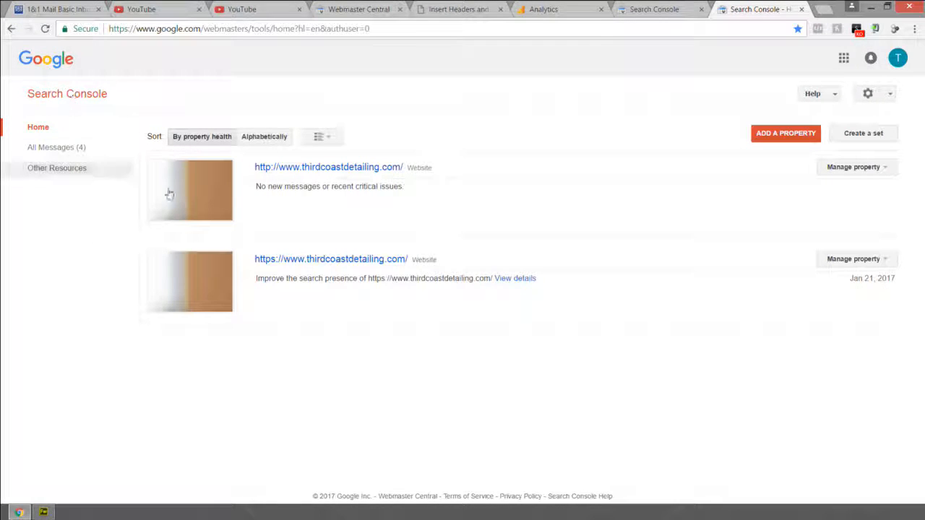
click(804, 138)
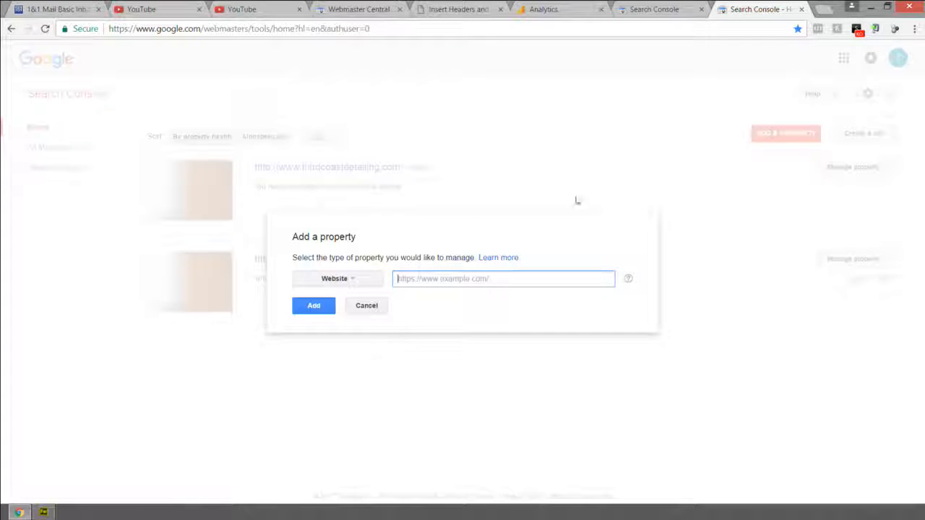
text(https://)
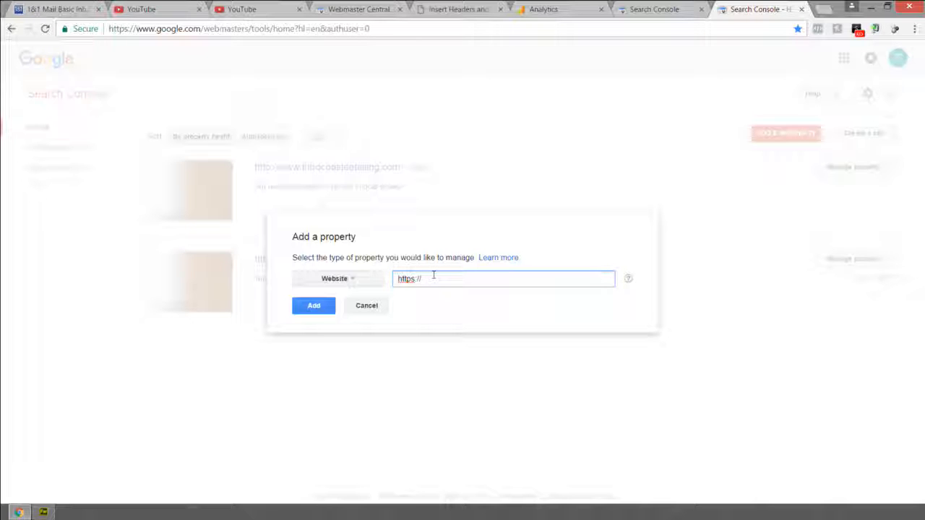
text(thirdcoastdetailing.com)
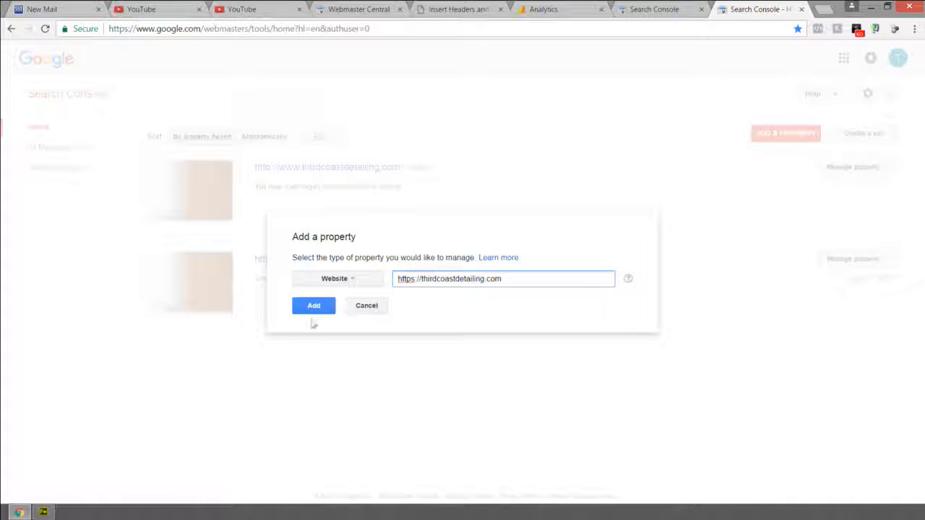
click(304, 310)
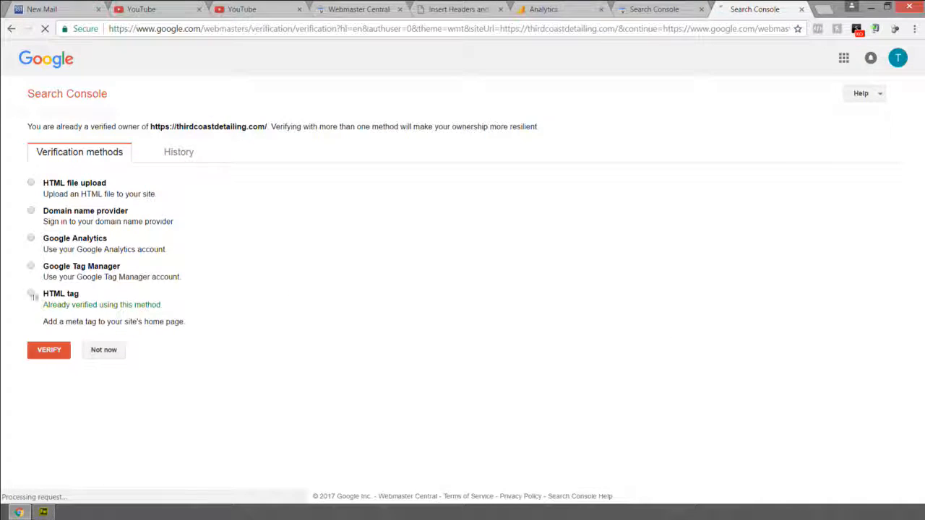
click(33, 295)
click(56, 471)
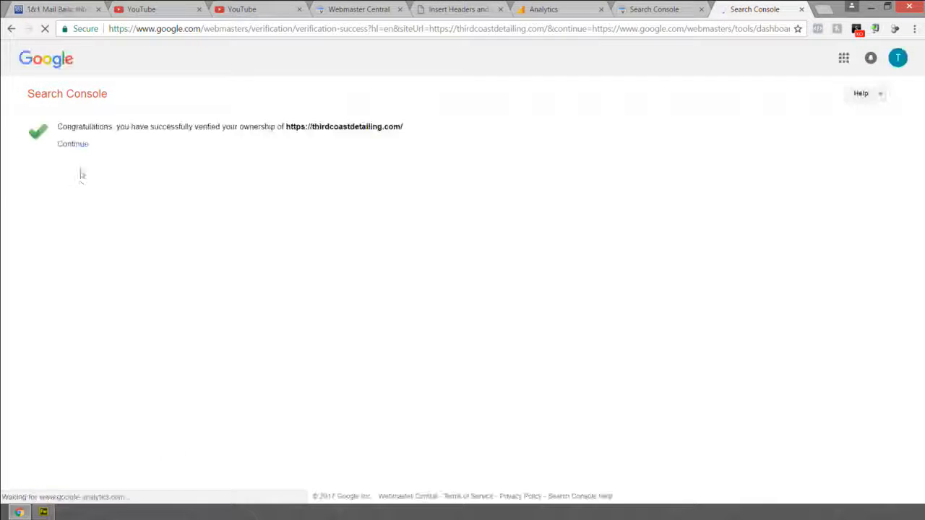
click(73, 144)
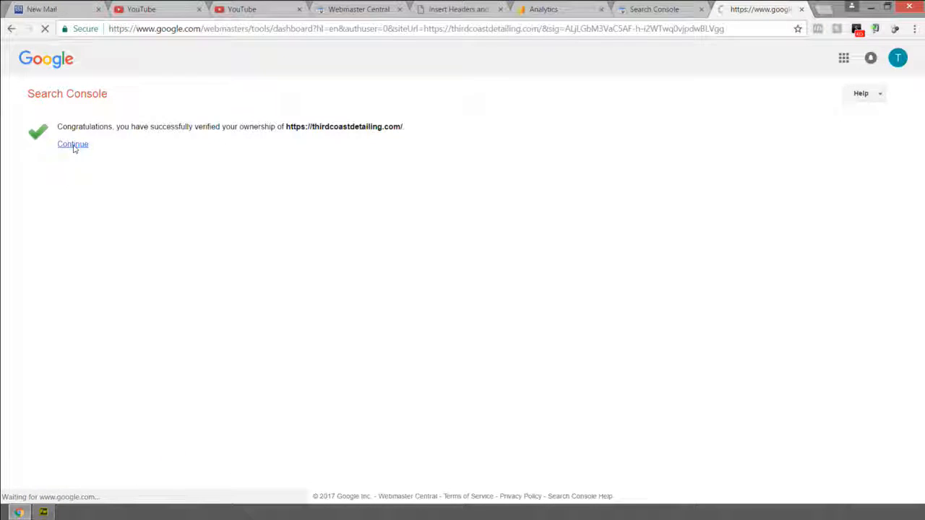
click(67, 96)
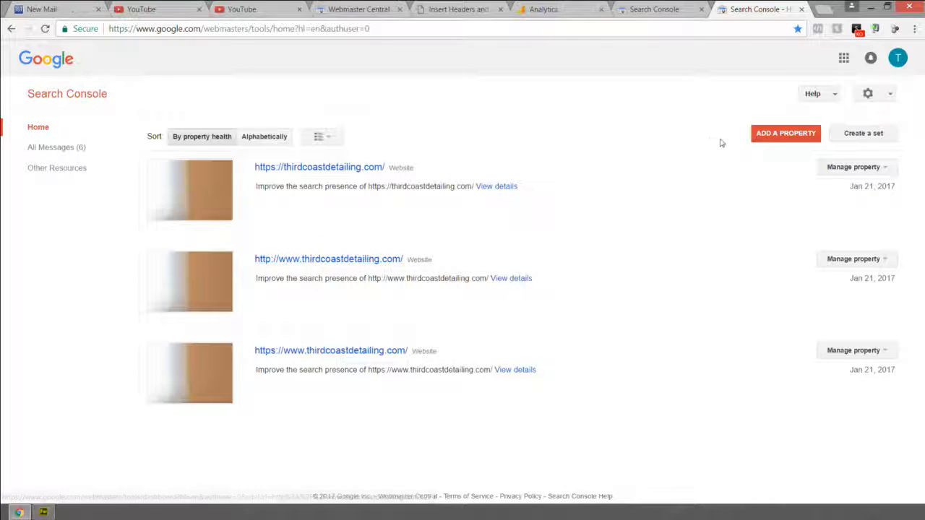
click(780, 136)
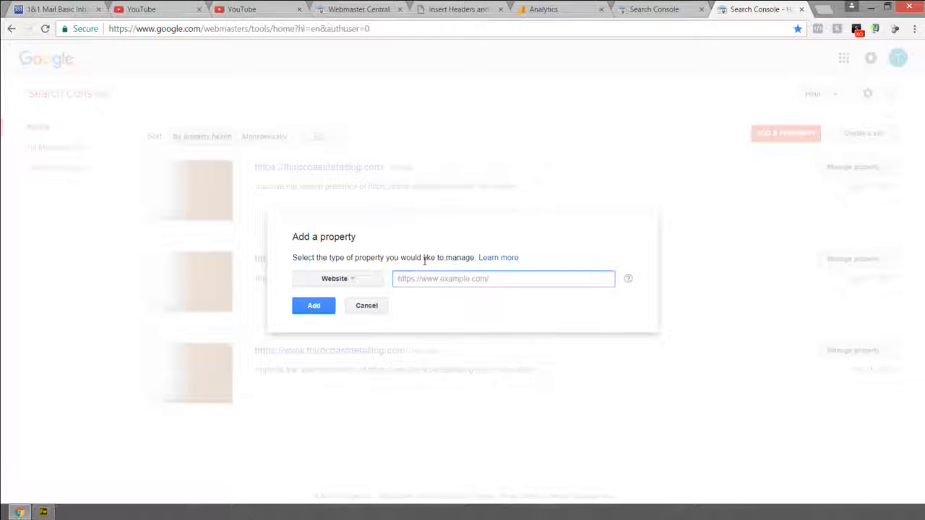
text(http)
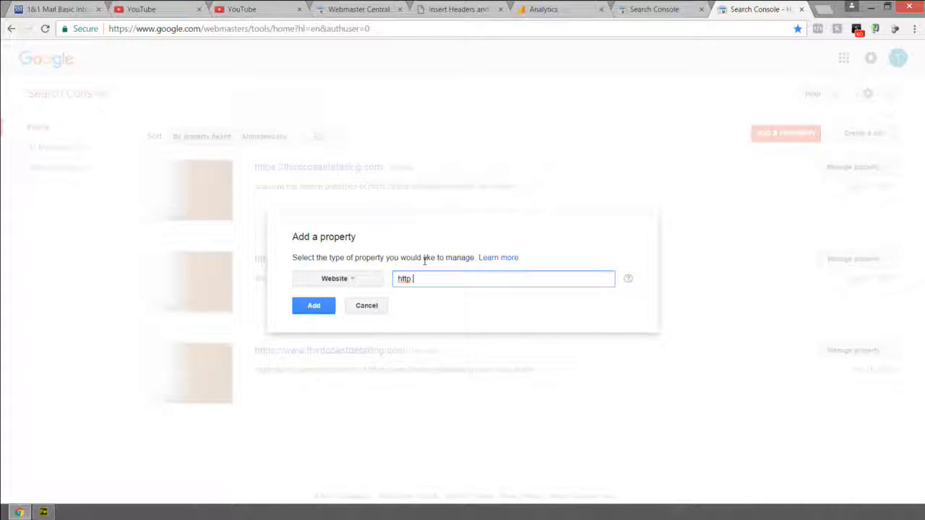
text(://)
text(thirdcoastdetailing.com)
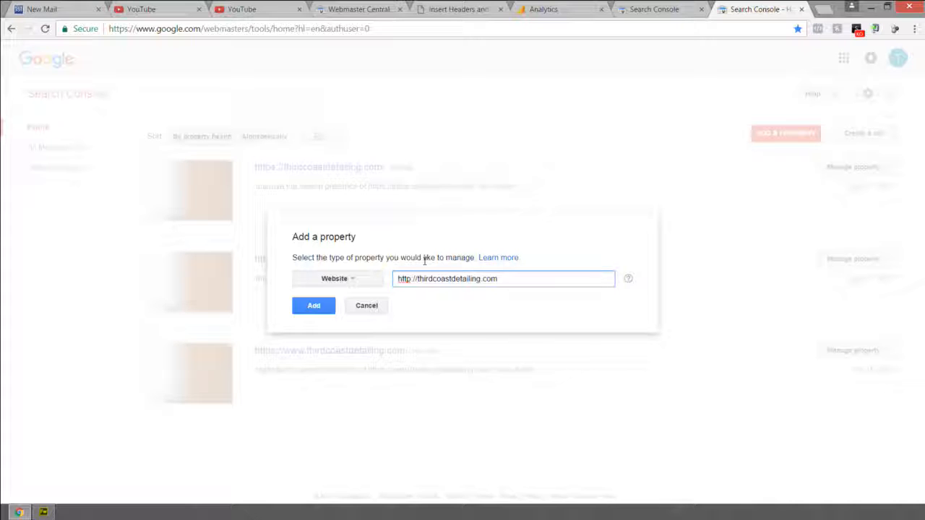
click(315, 307)
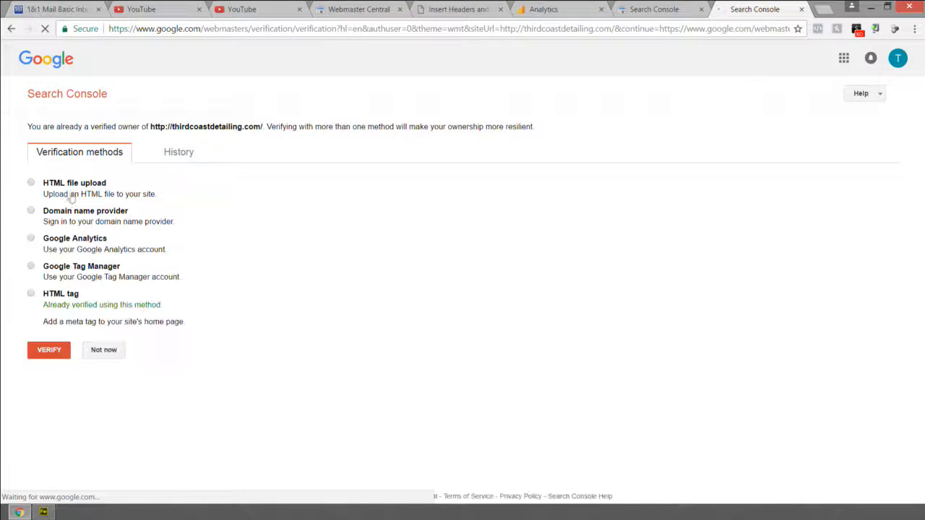
click(41, 296)
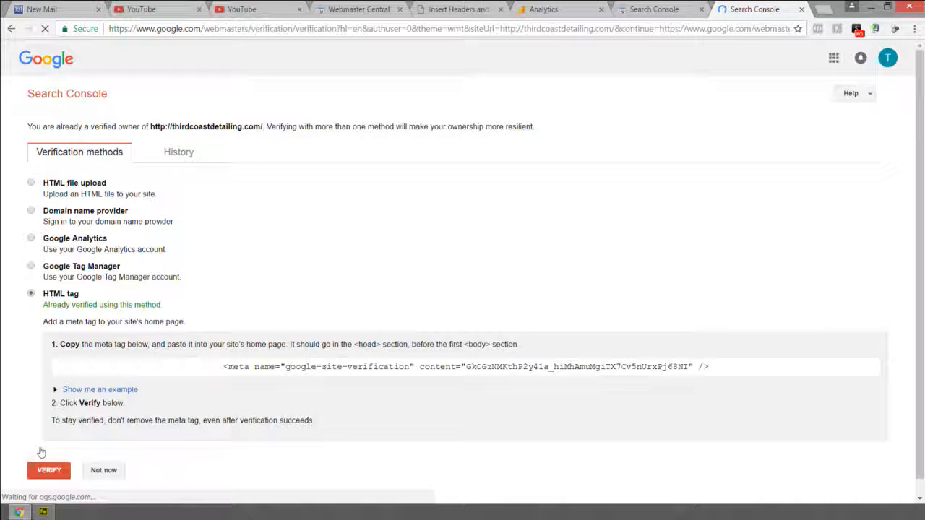
click(56, 471)
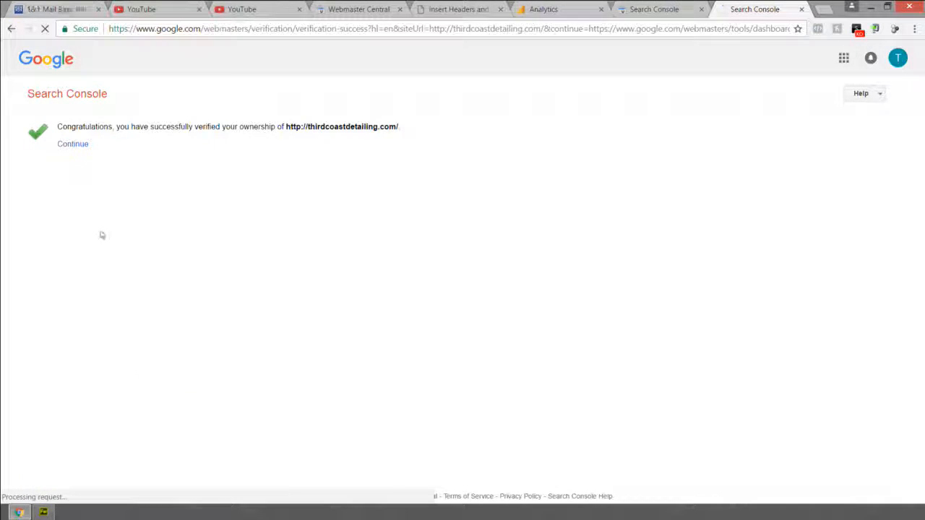
click(73, 144)
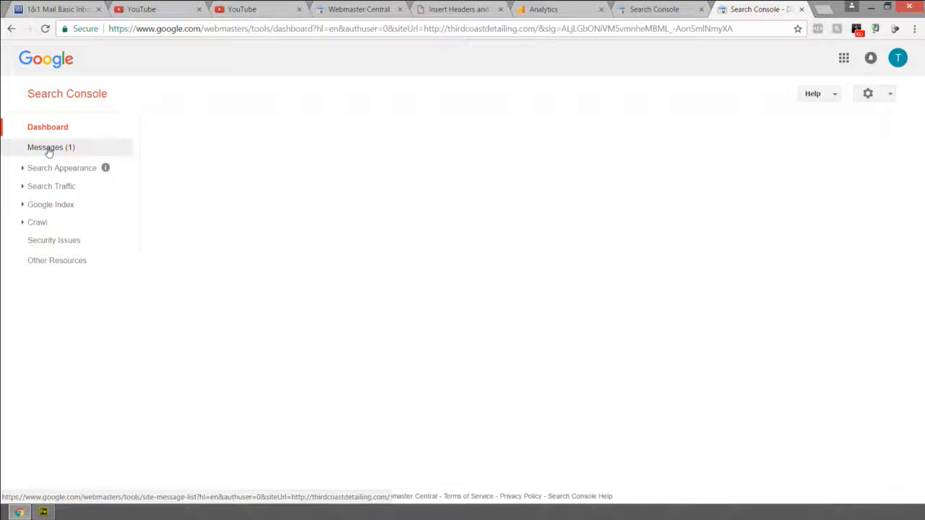
Open the 'Improve the search presence' message and check the preferred-version site settings.
click(48, 149)
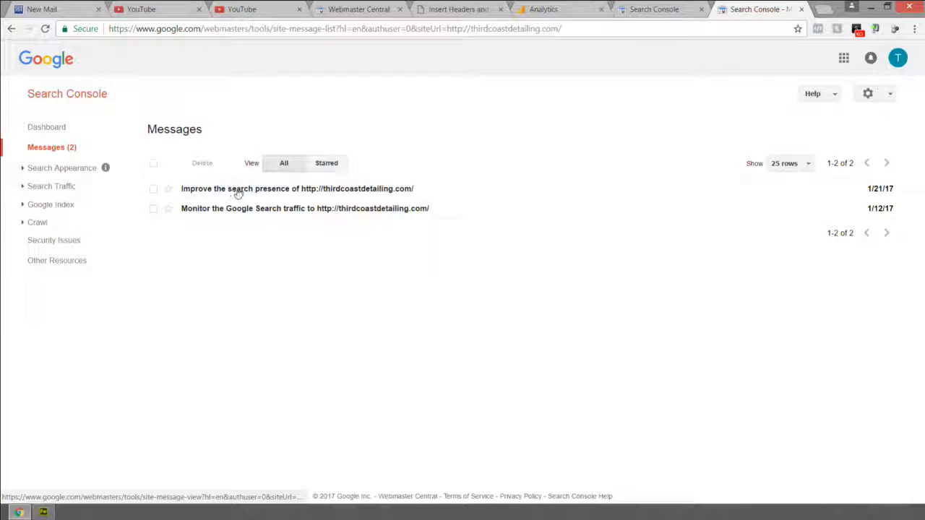
click(235, 192)
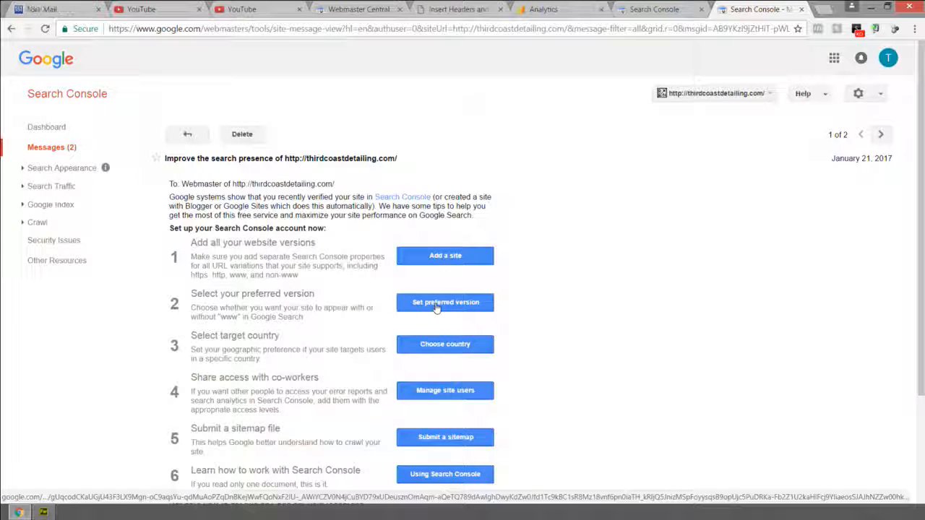
click(436, 304)
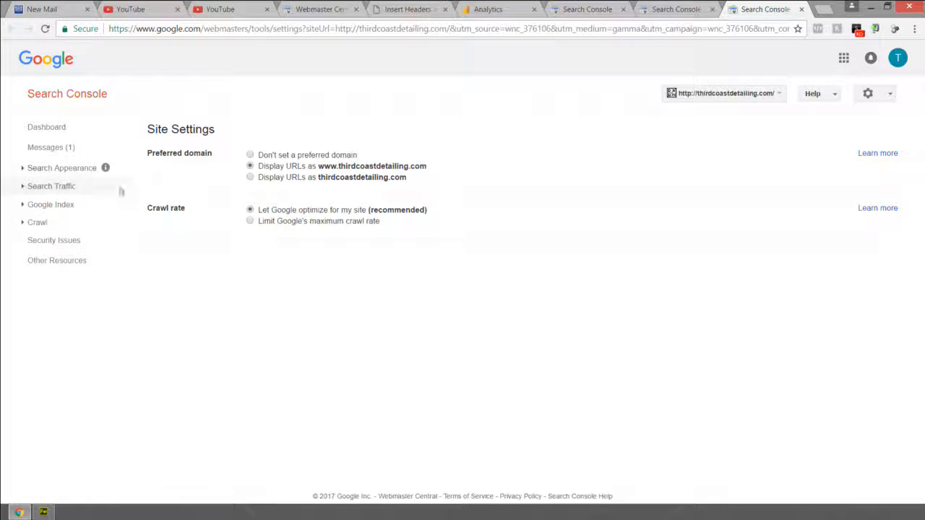
Reopen that message from the Messages list, then close both message tabs.
click(46, 148)
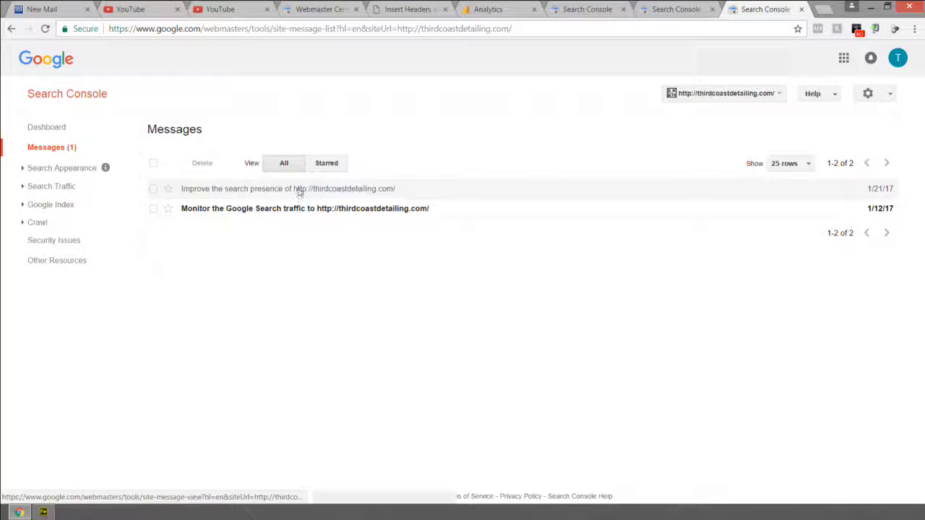
click(298, 192)
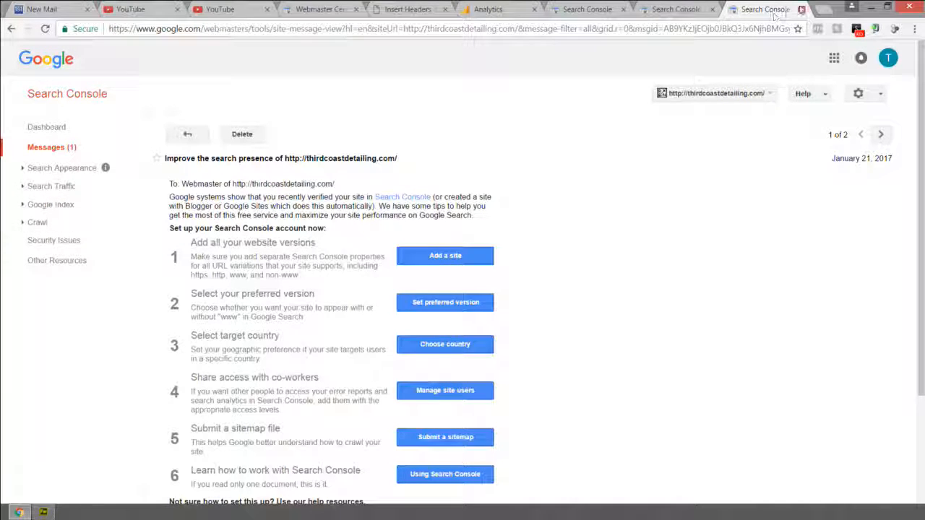
click(801, 9)
click(701, 10)
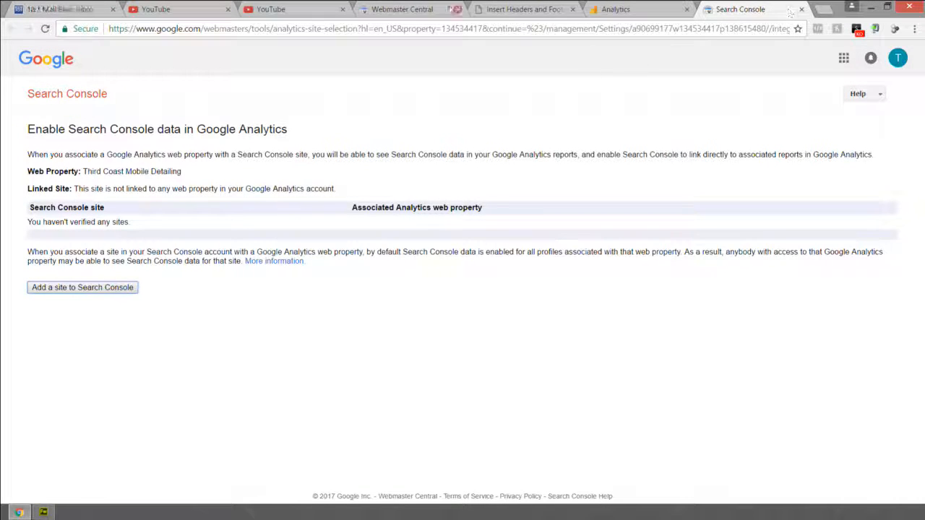
click(652, 10)
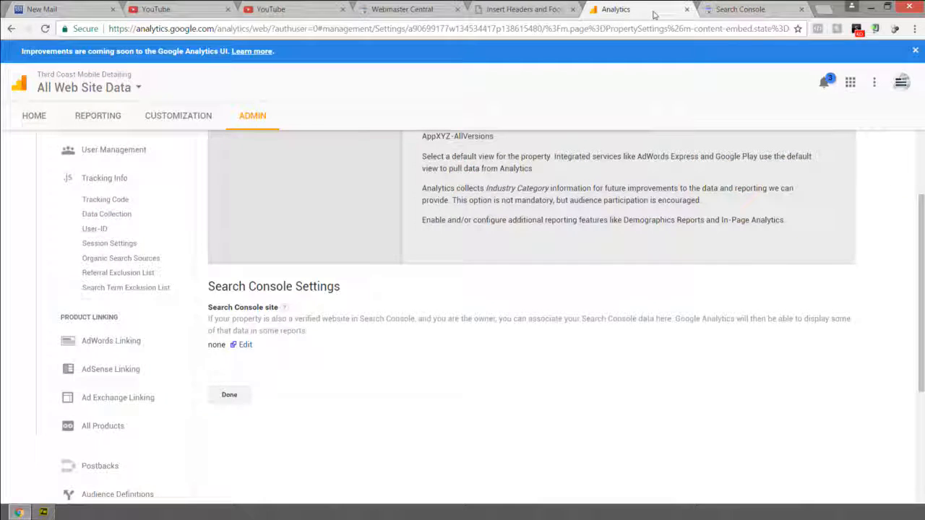
click(801, 10)
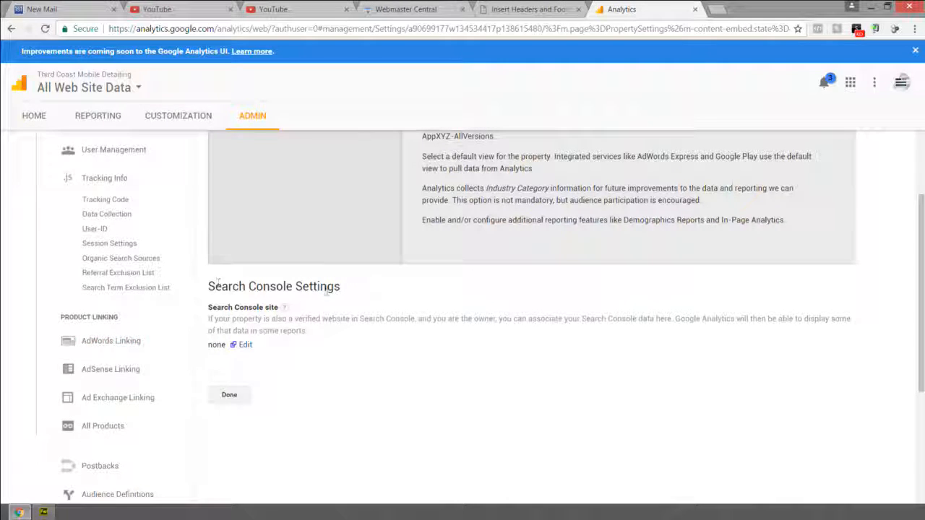
click(244, 345)
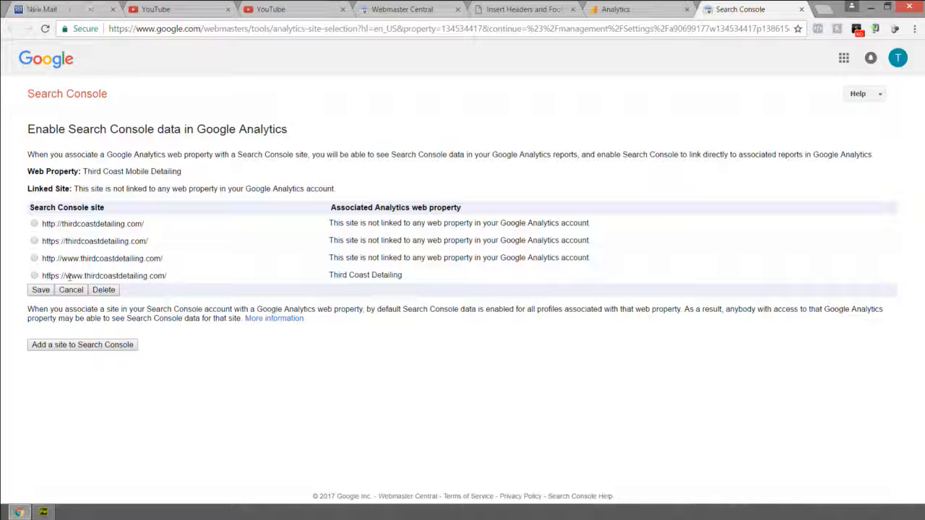
drag(65, 277, 166, 276)
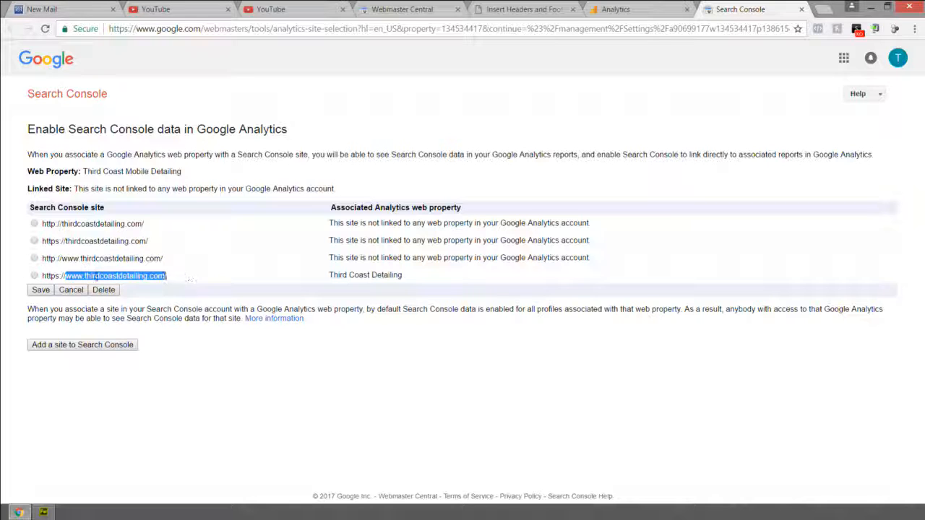
click(39, 290)
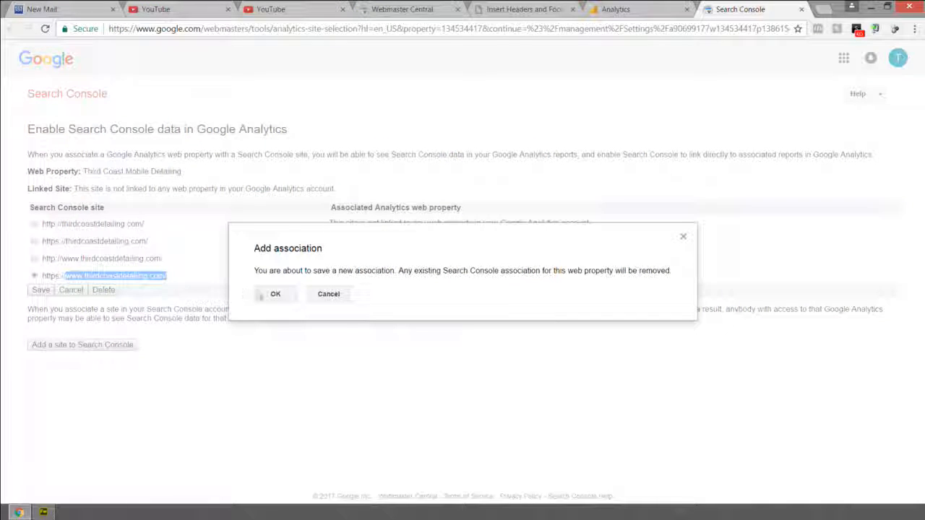
click(273, 296)
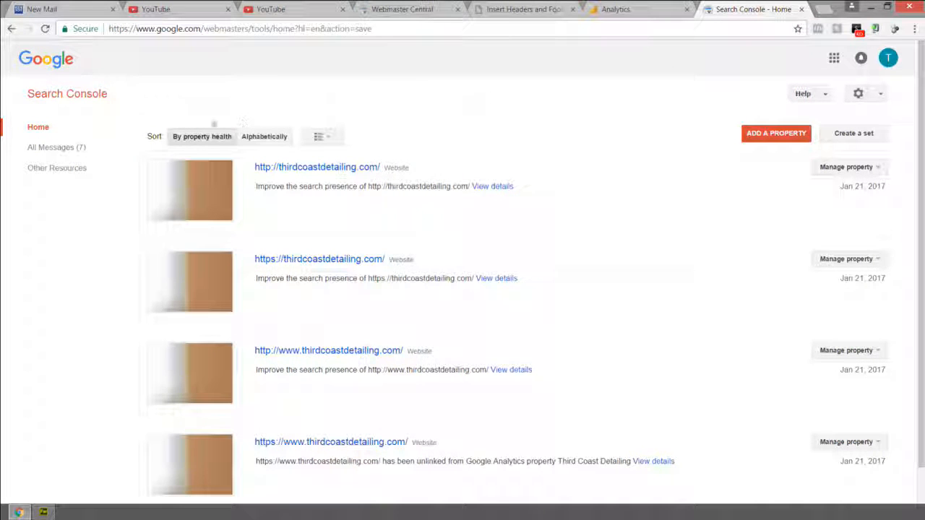
Close the Search Console, Analytics and Webmaster Central tabs, leaving YouTube advanced settings showing.
click(801, 9)
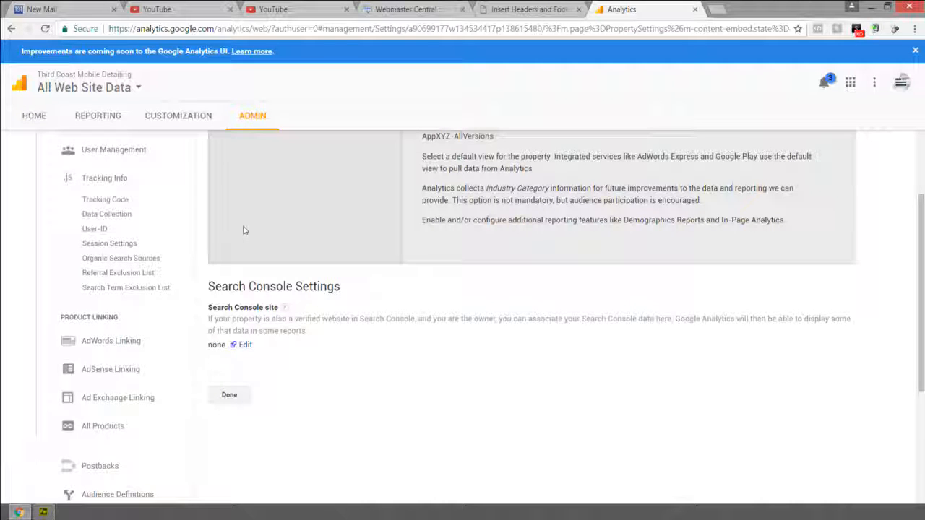
scroll(242, 231, up, 1)
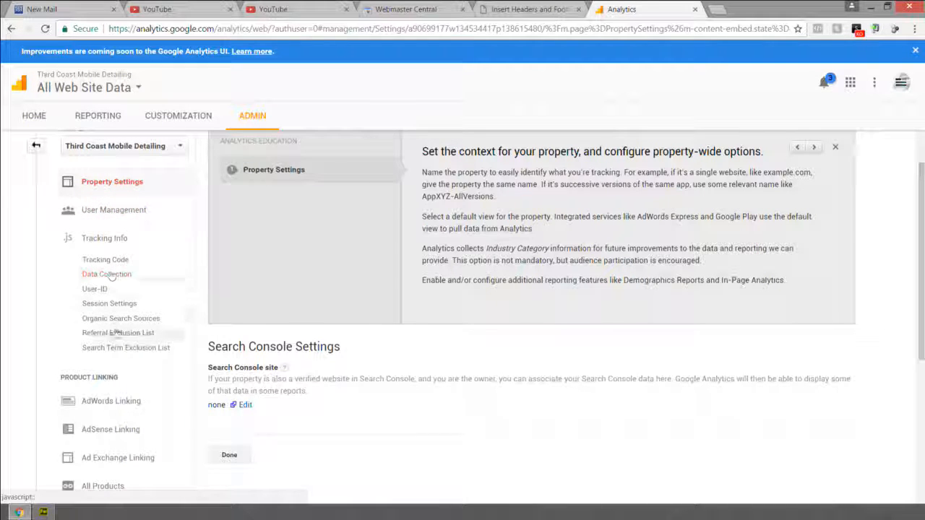
scroll(123, 325, down, 2)
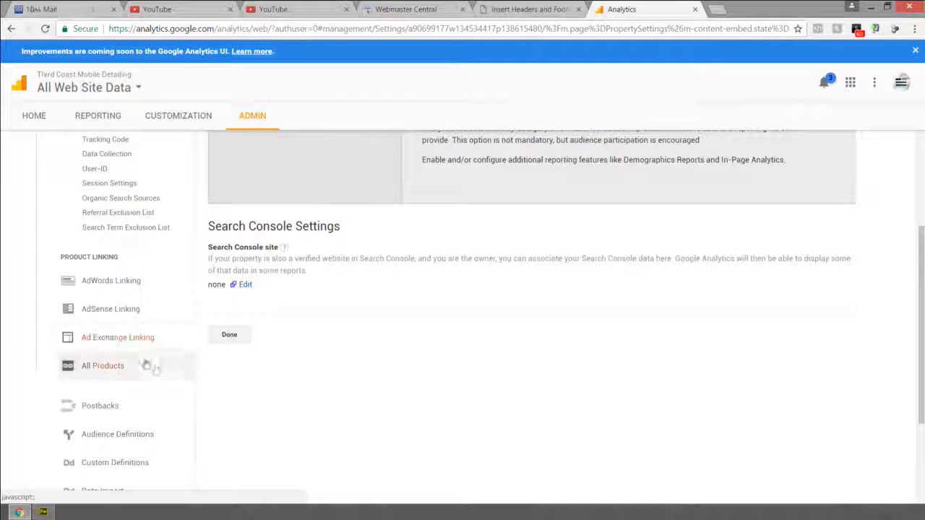
scroll(170, 368, down, 2)
scroll(357, 242, up, 5)
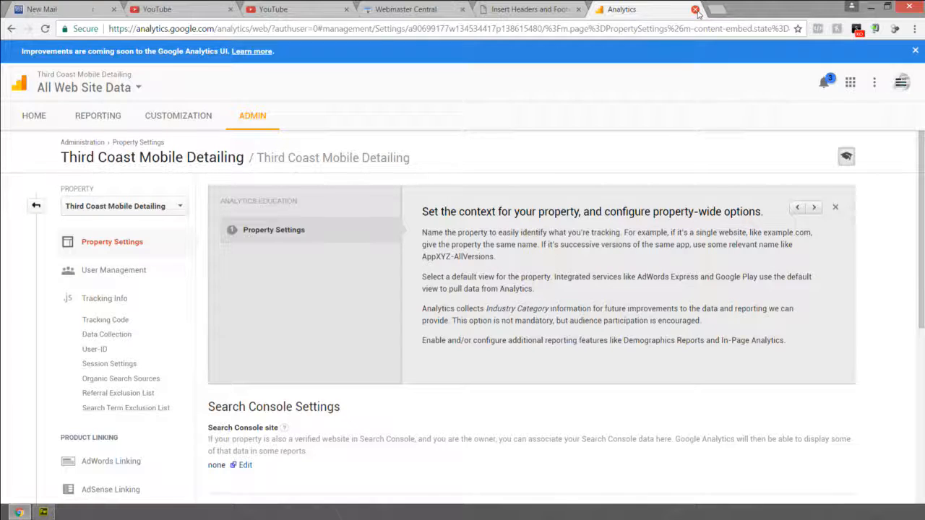
click(695, 9)
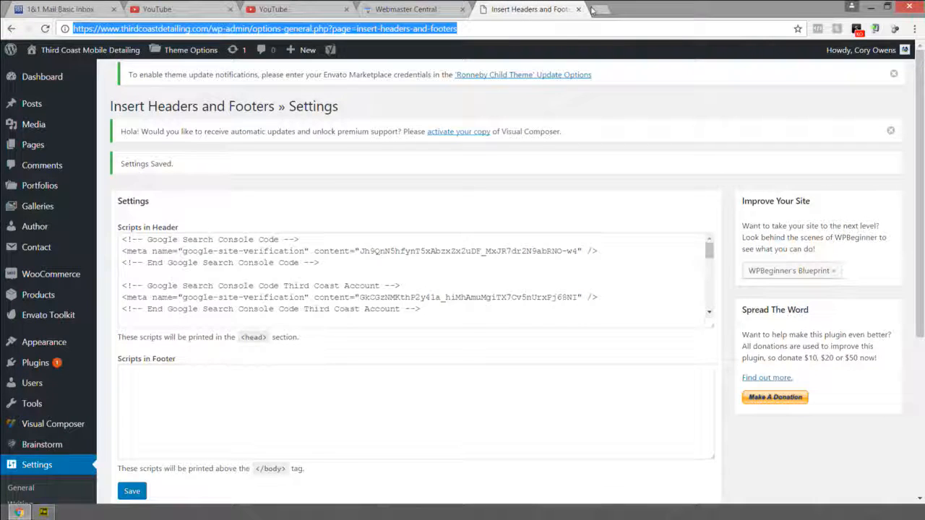
click(443, 7)
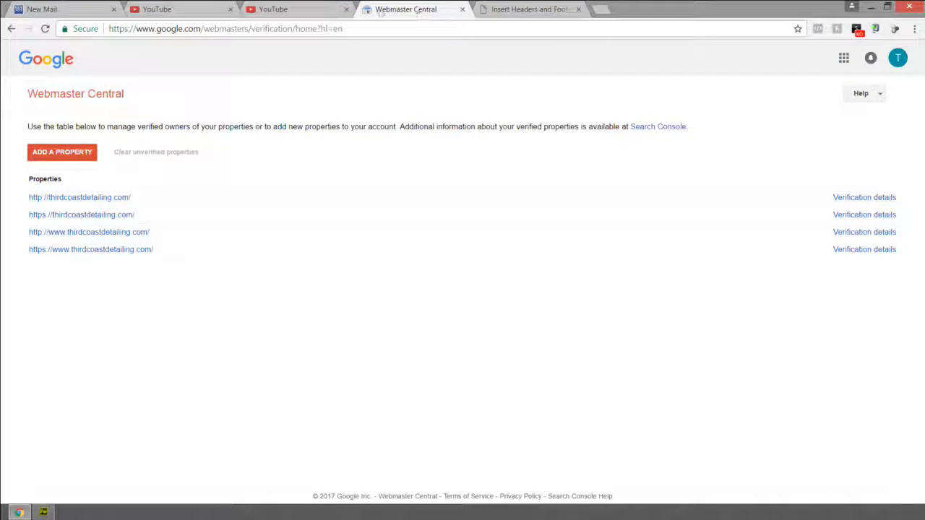
click(462, 9)
click(283, 10)
scroll(243, 302, up, 1)
scroll(242, 303, up, 5)
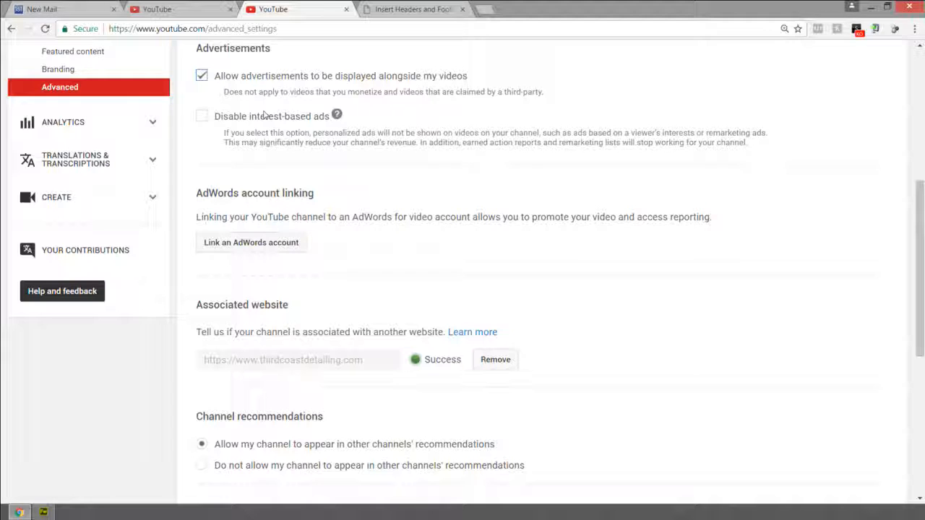
scroll(597, 188, up, 7)
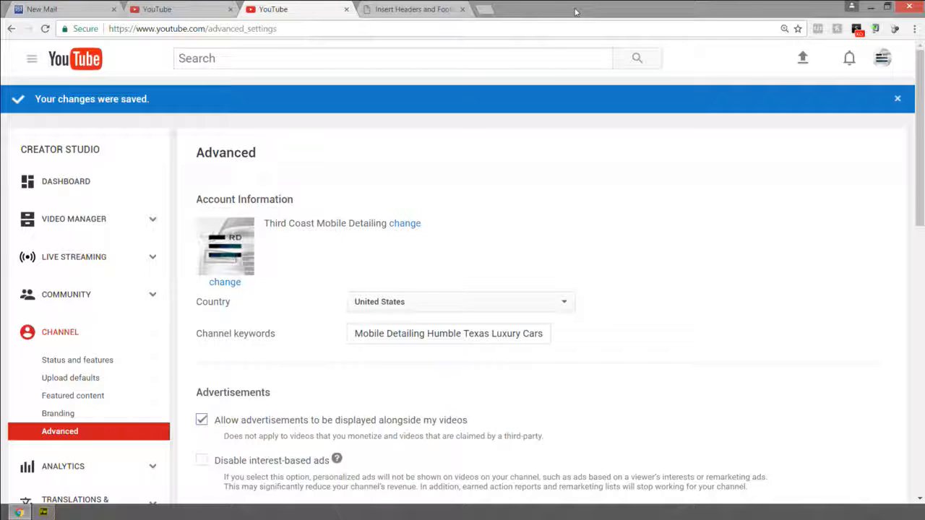
key(F5)
Go to the Third Coast Mobile Detailing channel page and copy its web address.
click(26, 63)
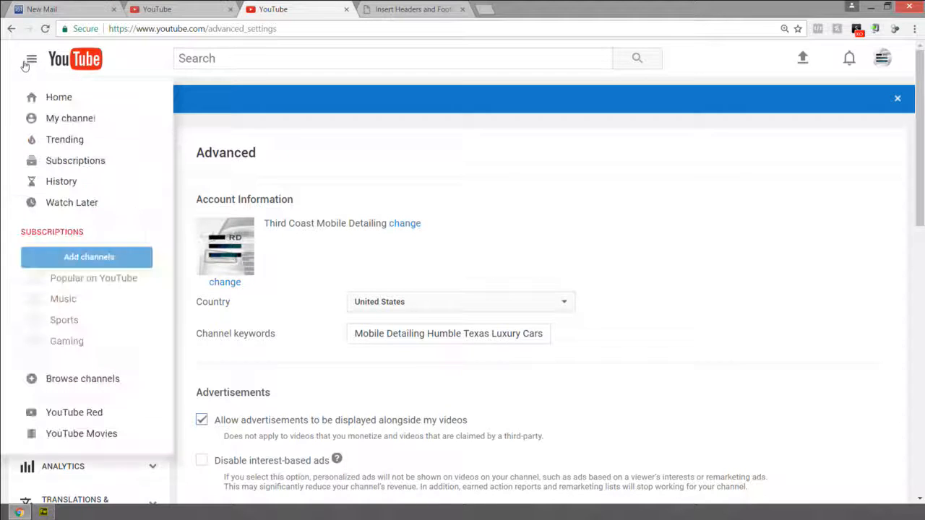
click(69, 122)
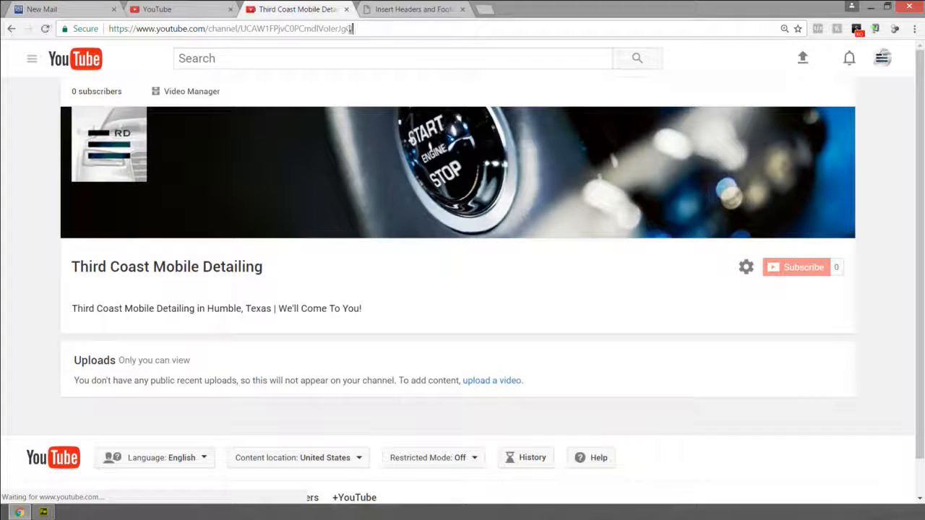
click(353, 28)
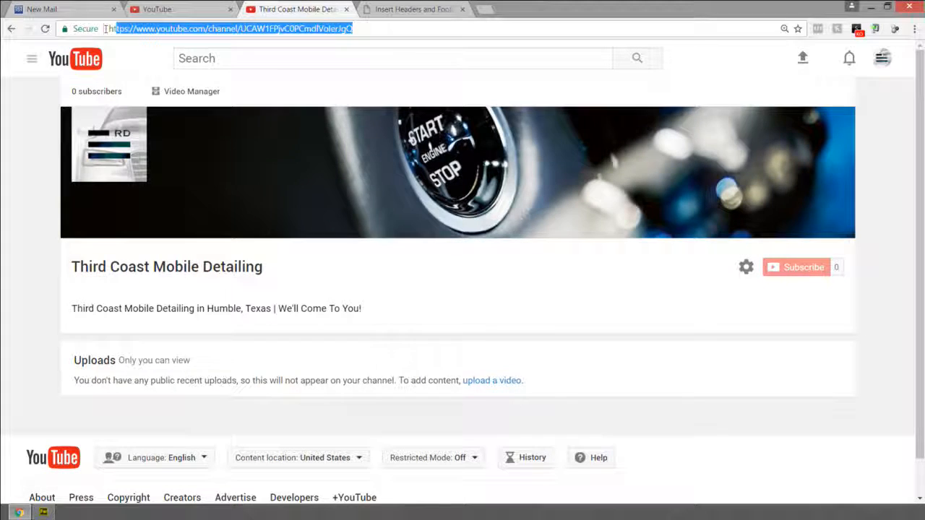
right_click(147, 28)
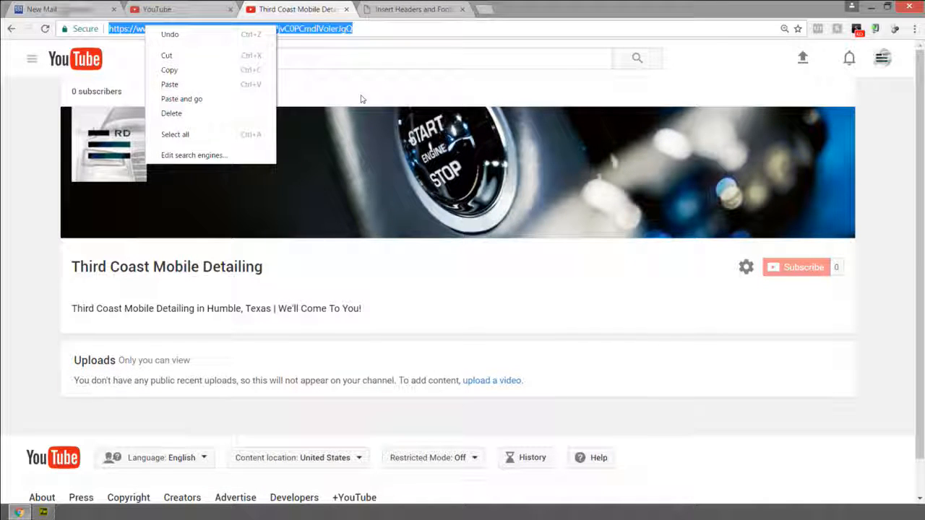
click(305, 28)
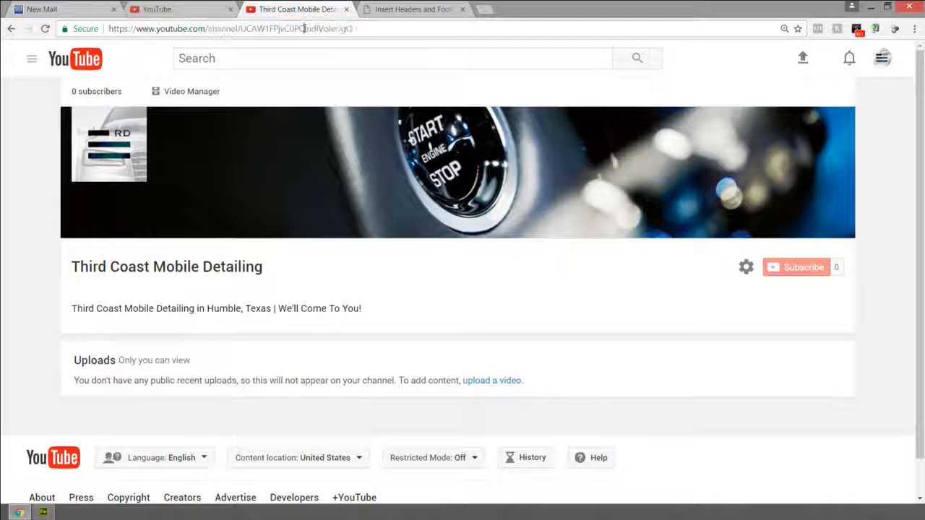
drag(353, 29, 83, 36)
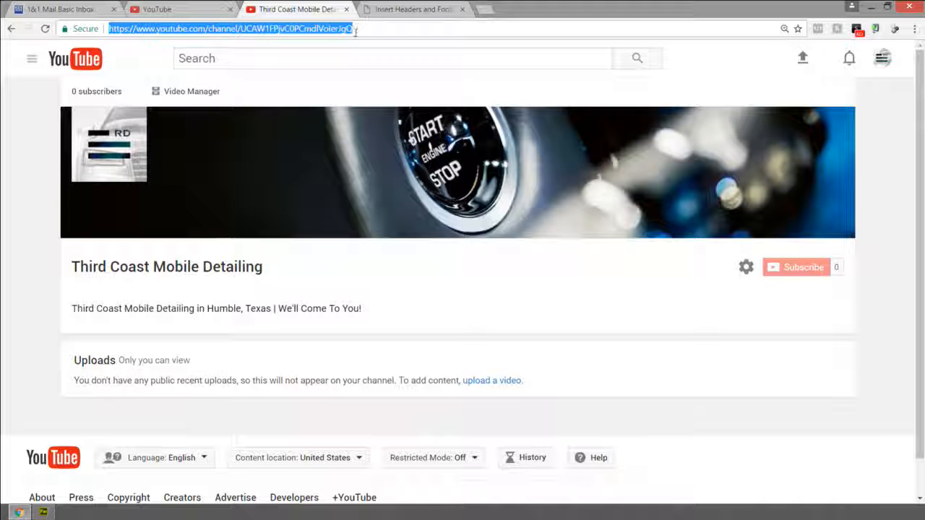
right_click(279, 29)
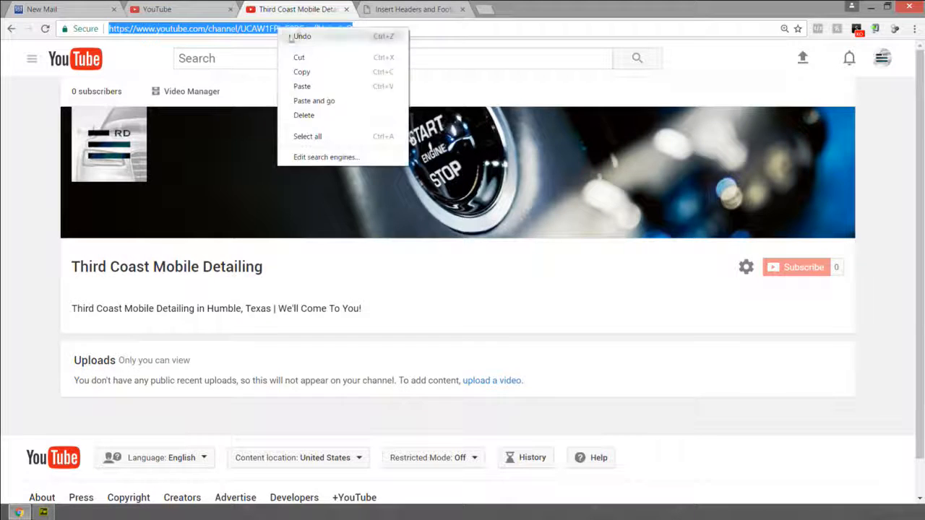
click(316, 73)
click(412, 8)
click(289, 29)
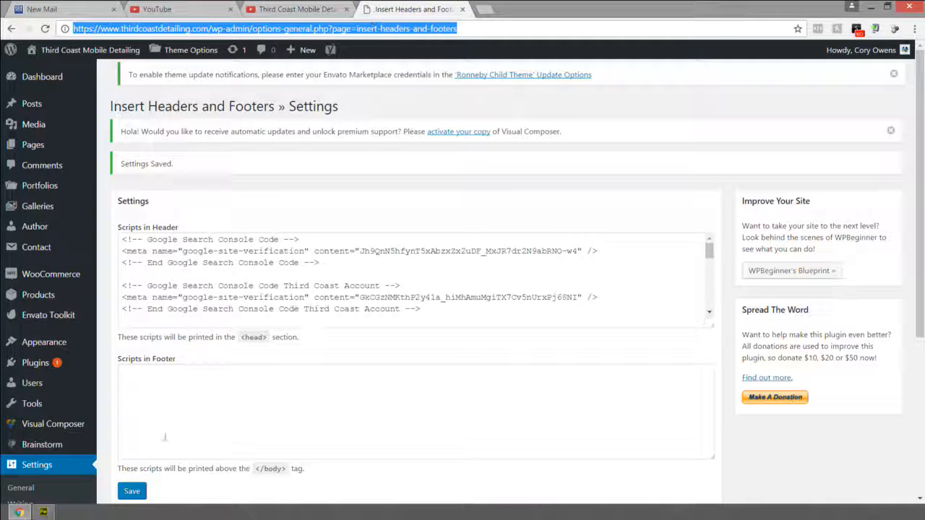
Open the theme's Social accounts settings and test the copied channel URL in a private window.
mouse_move(185, 50)
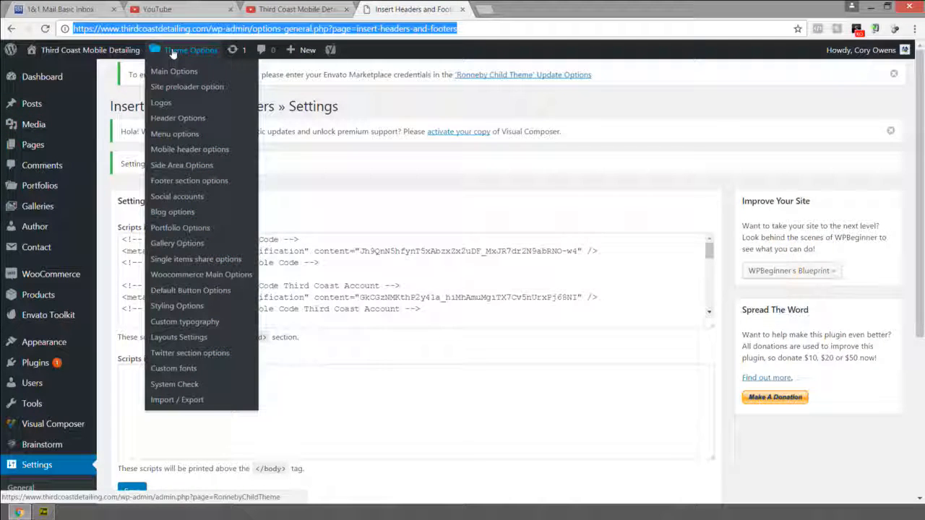
click(170, 198)
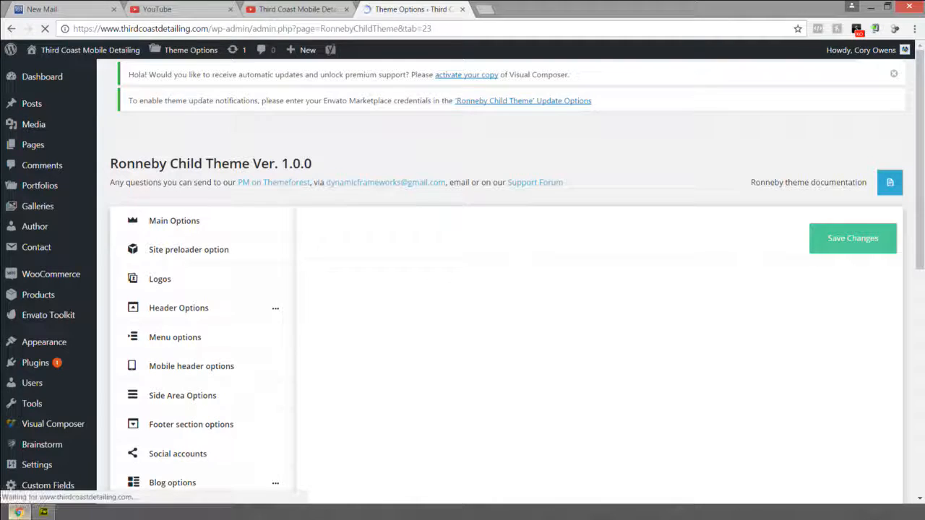
right_click(19, 513)
click(53, 447)
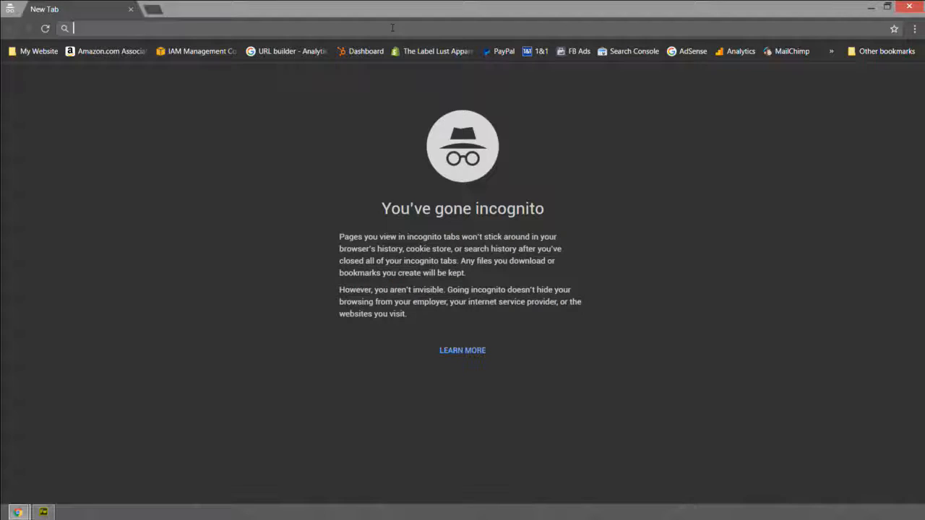
right_click(392, 28)
click(425, 101)
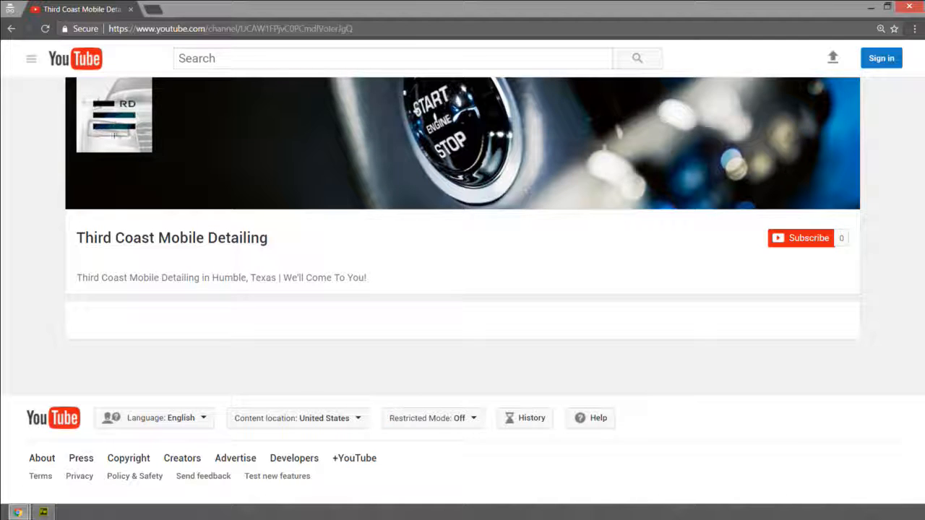
click(908, 6)
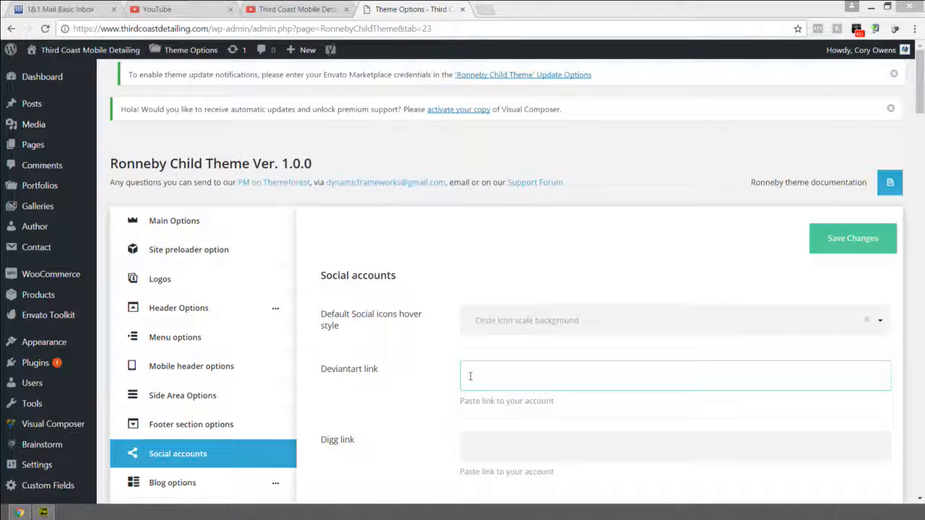
Paste the channel address into the YouTube link field and save the social settings.
scroll(550, 268, down, 10)
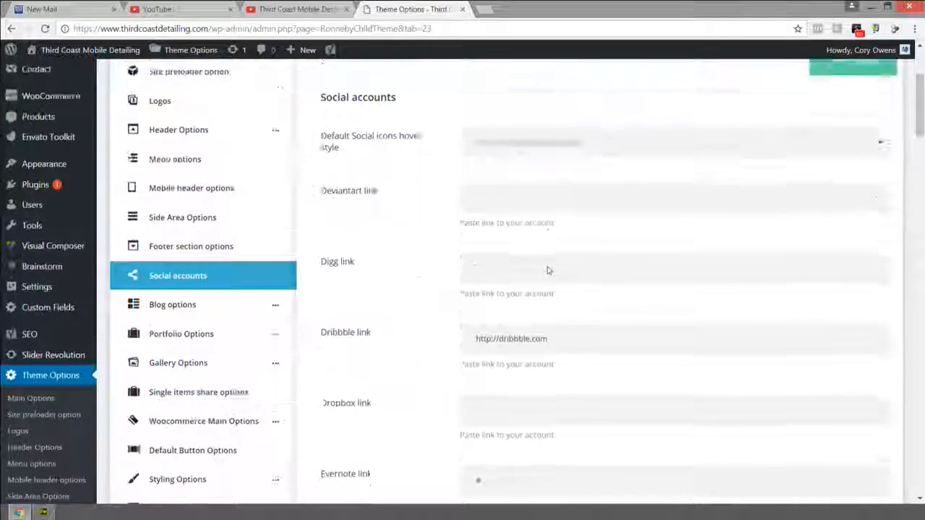
scroll(556, 264, down, 10)
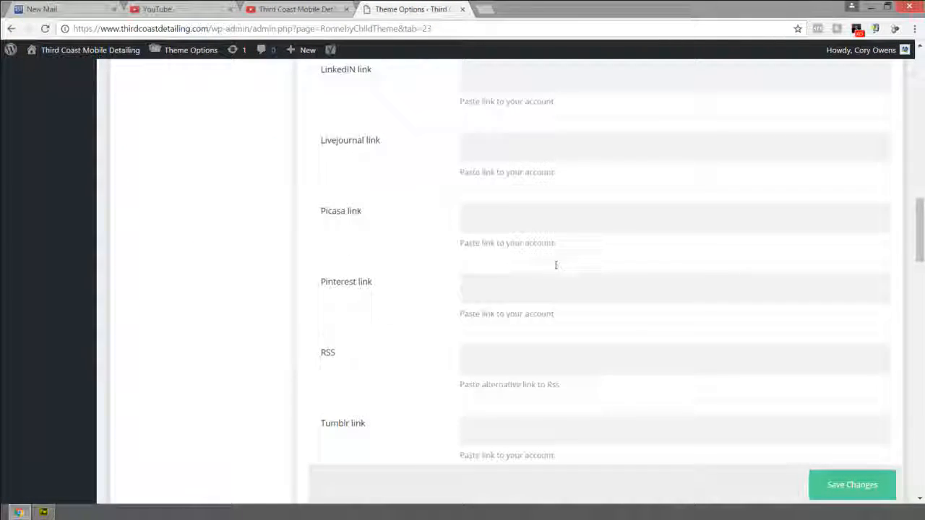
click(505, 298)
right_click(505, 297)
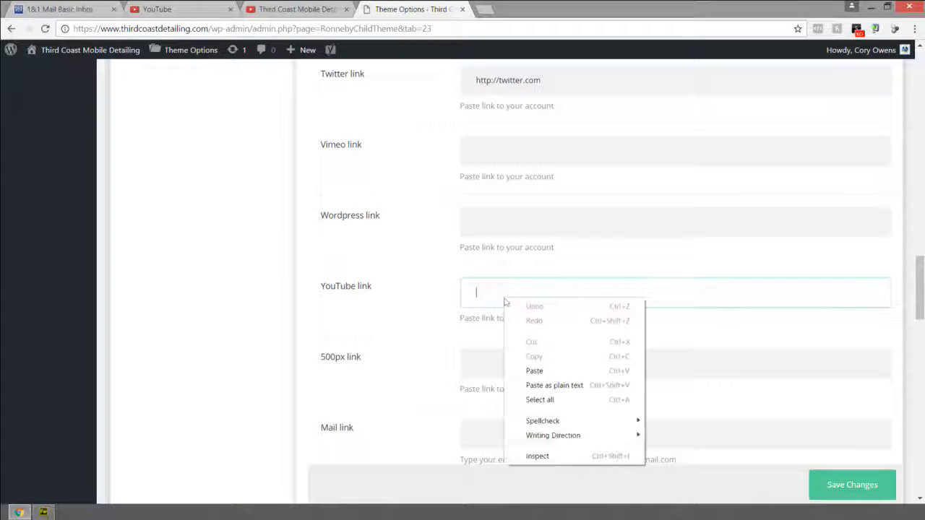
click(533, 371)
click(838, 488)
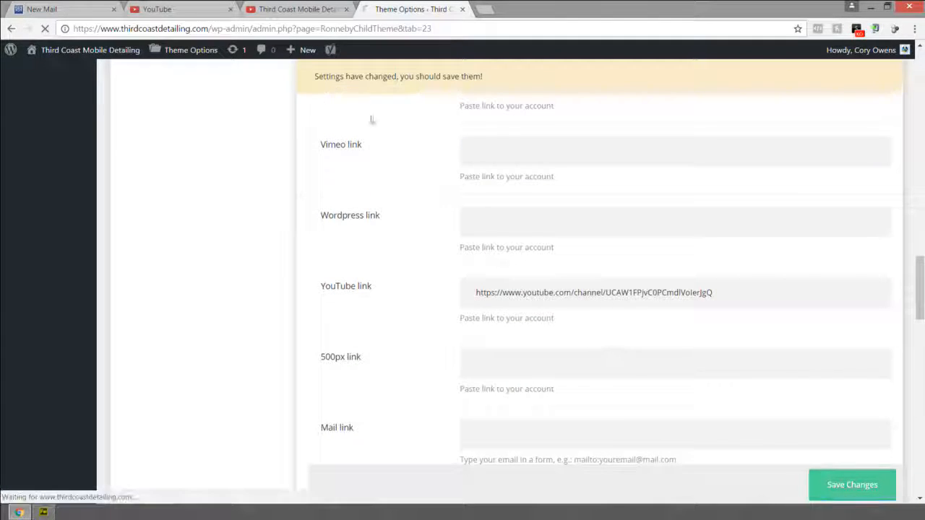
click(282, 10)
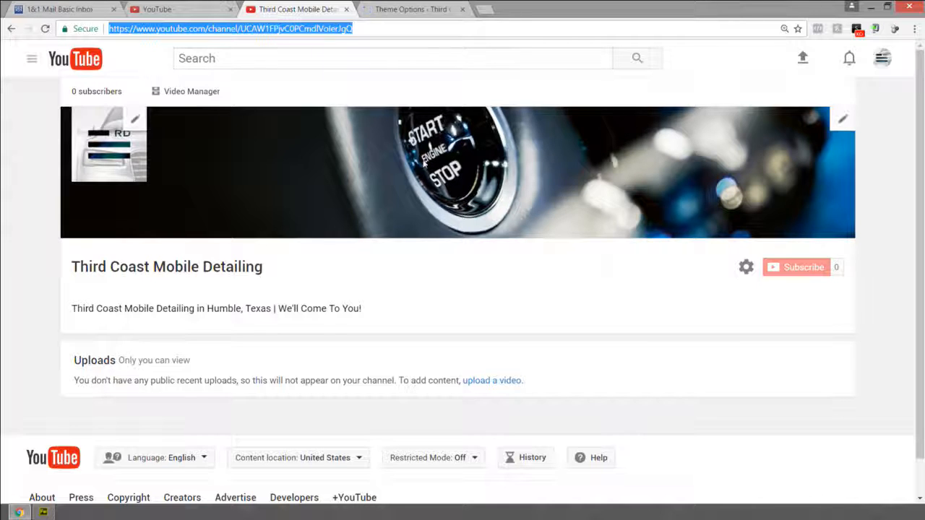
click(745, 268)
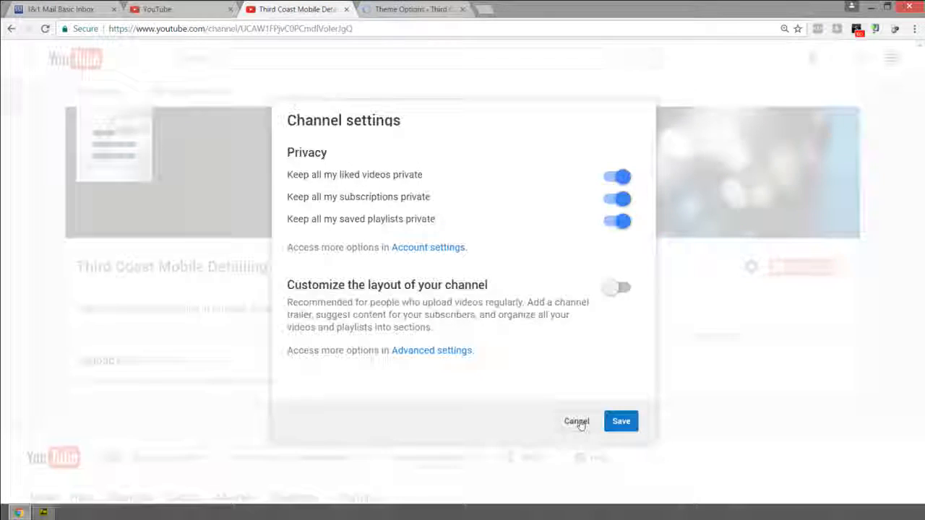
click(578, 421)
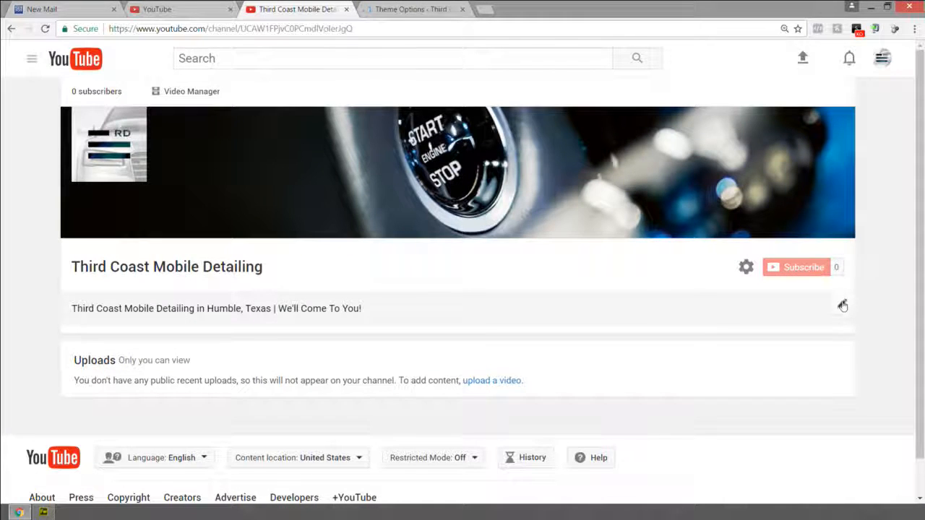
click(843, 306)
click(410, 326)
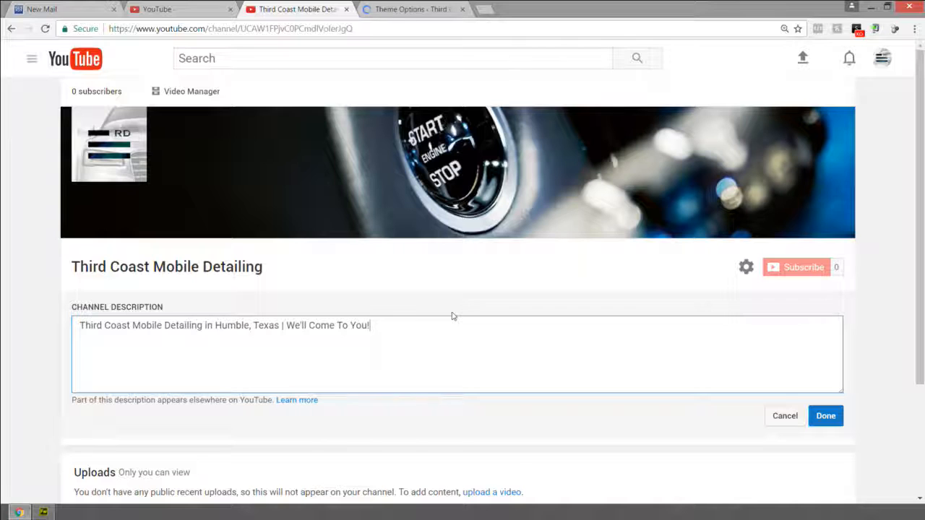
text(https://www.)
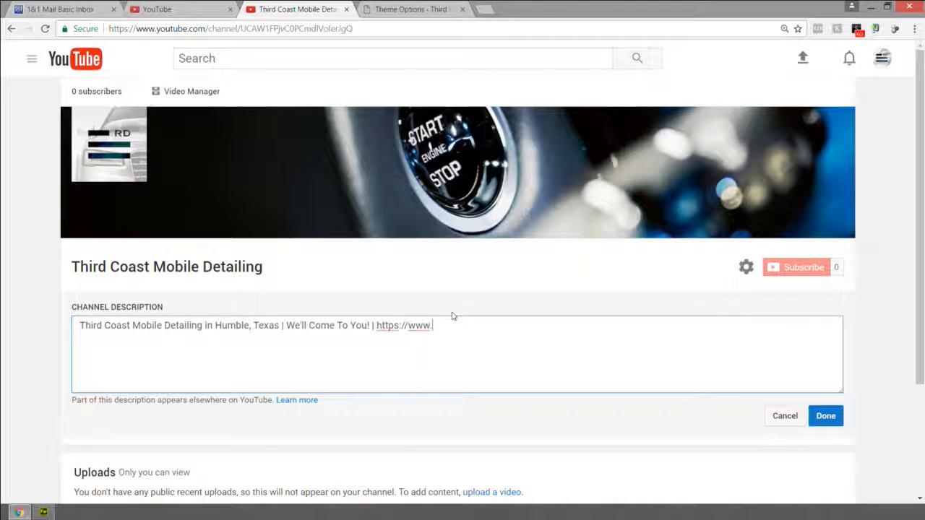
text(thirdcoostdetailing.com)
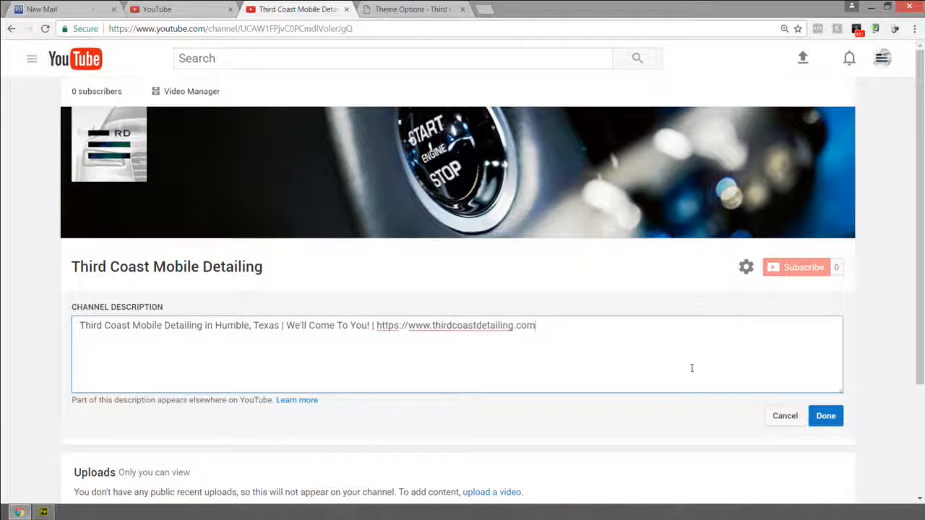
click(827, 416)
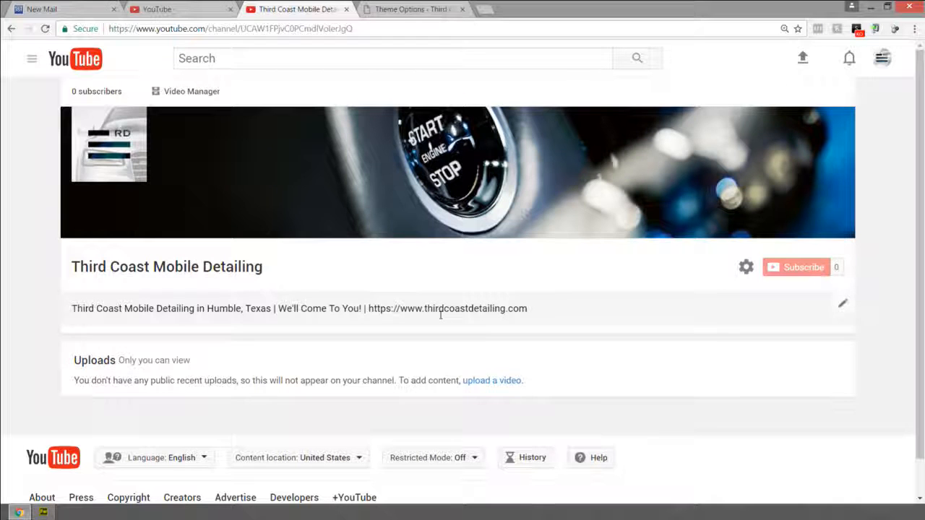
click(23, 512)
click(23, 512)
right_click(24, 513)
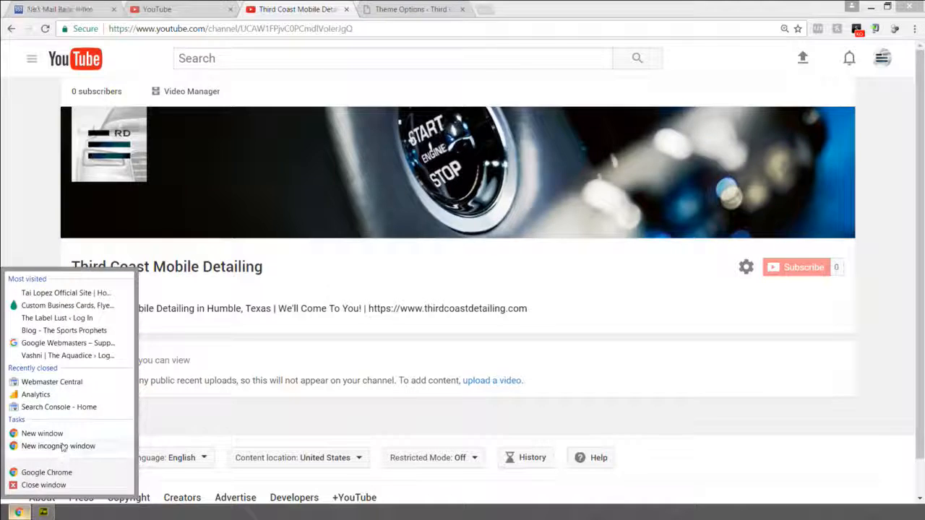
Load the channel URL in an incognito window, check the description's website link, then minimize both windows.
click(62, 446)
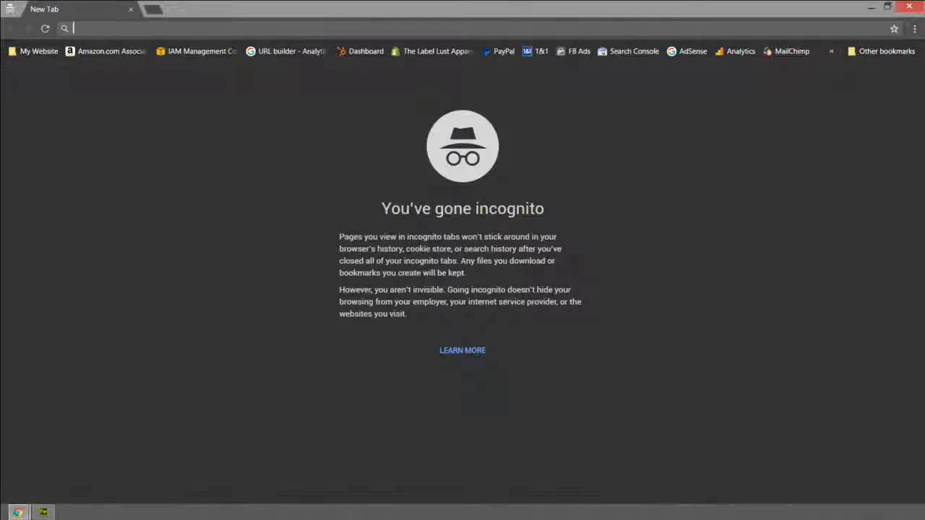
right_click(289, 29)
click(368, 97)
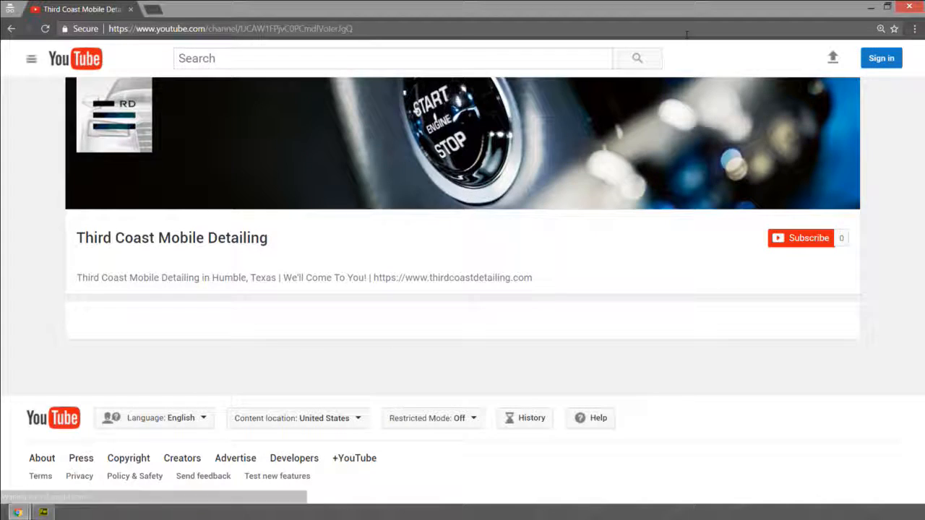
drag(398, 281, 374, 279)
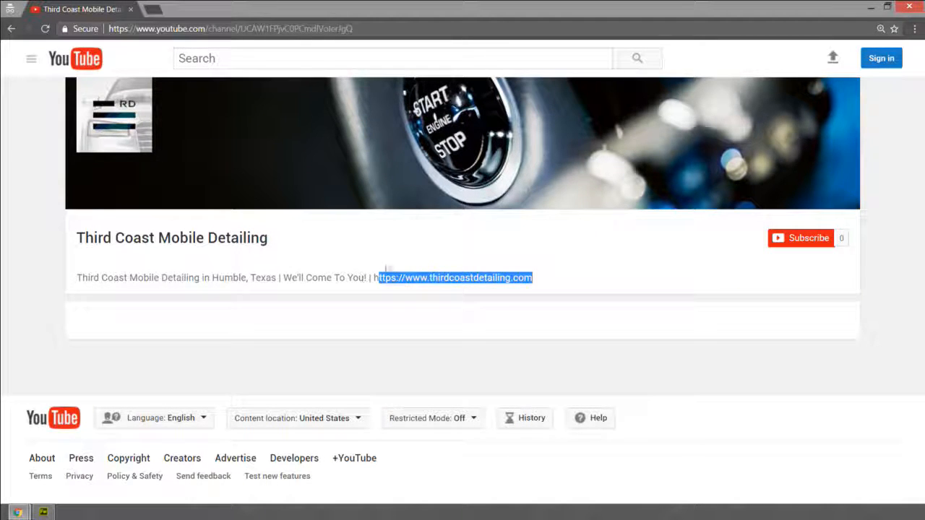
click(425, 258)
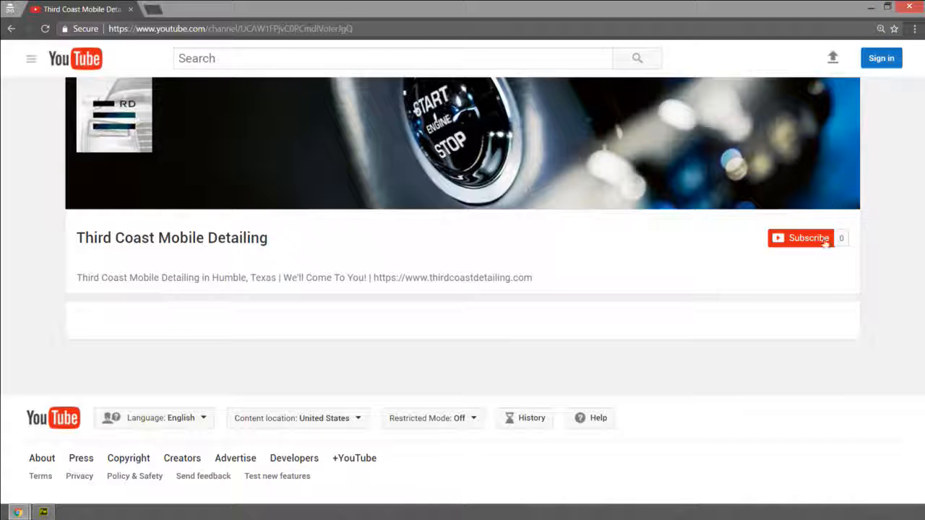
drag(354, 29, 207, 29)
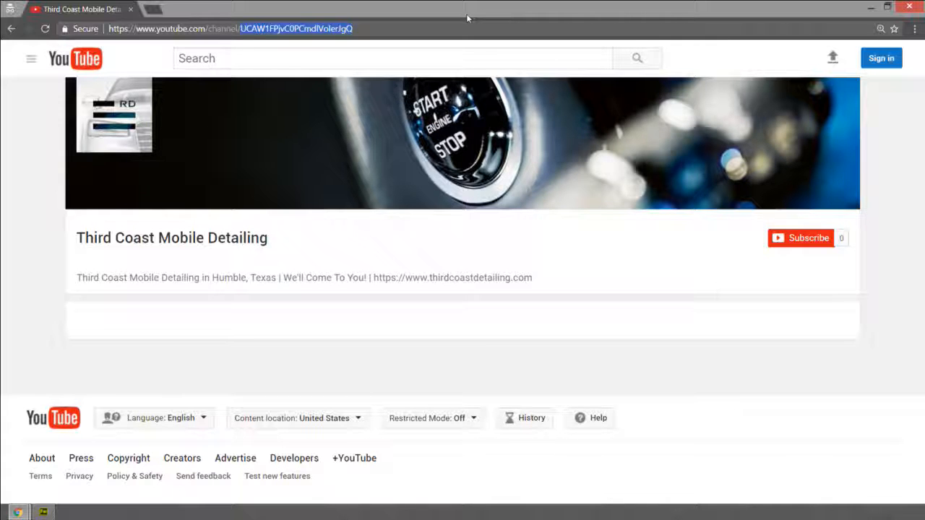
click(871, 7)
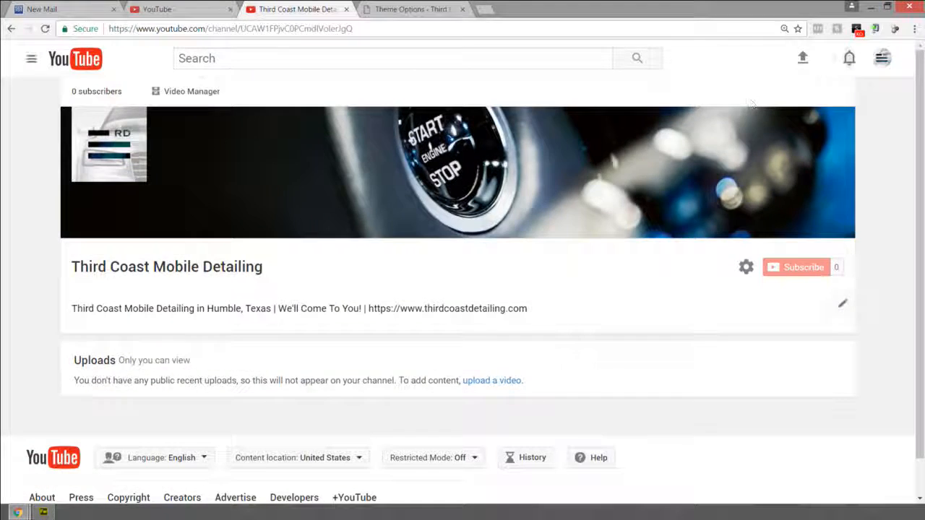
click(872, 6)
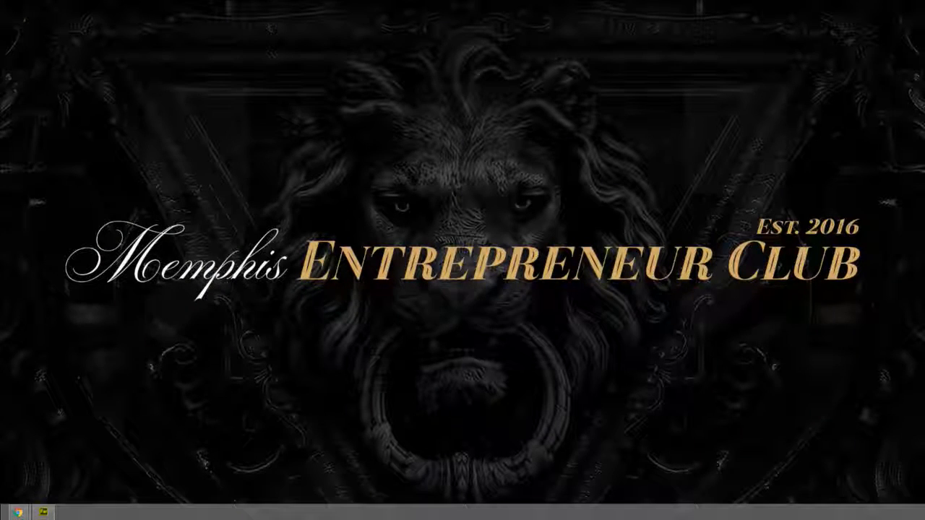